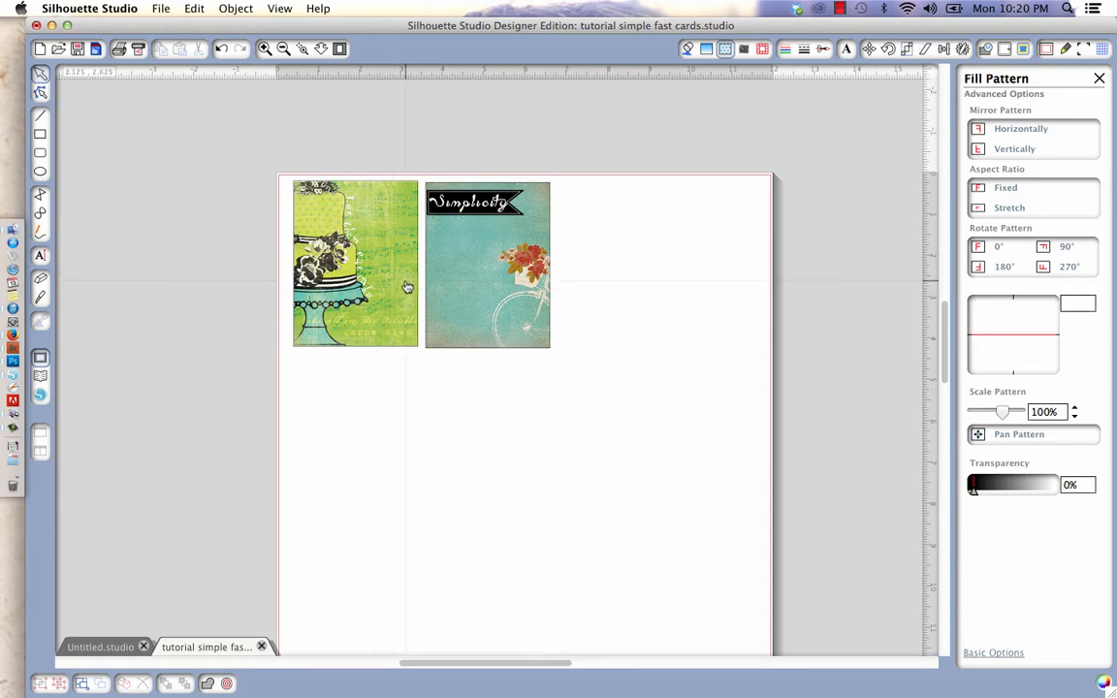
- Draw a rectangle about 3.75 in wide and 4.31 in high in the blank area beside the Simplicity card
click(39, 135)
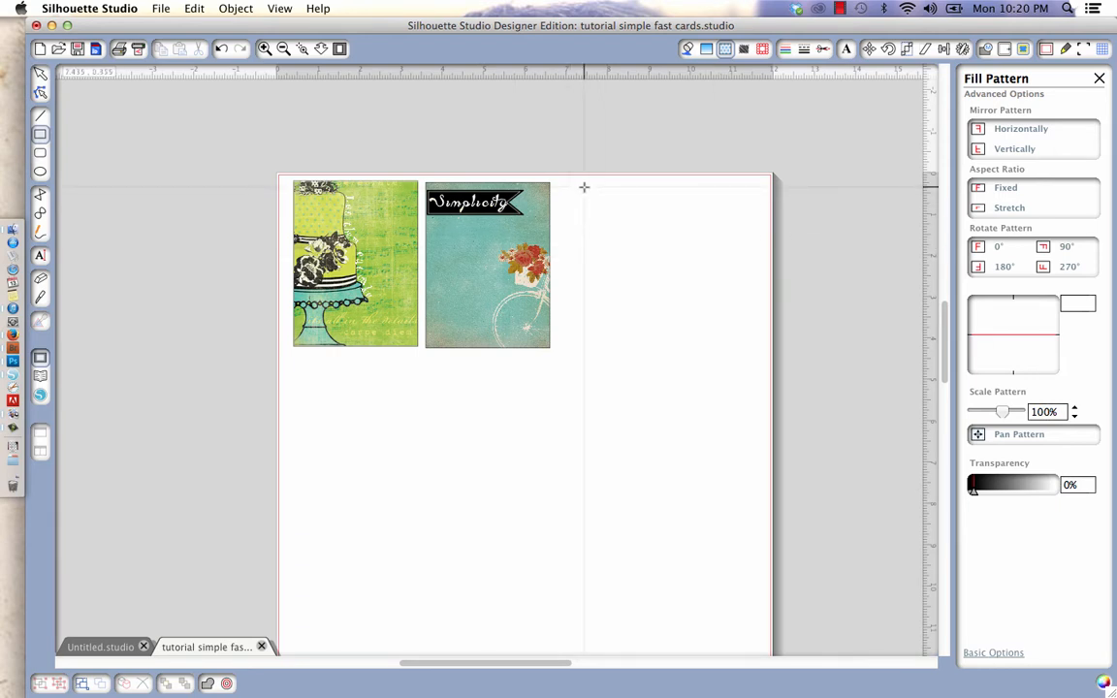
drag(584, 187, 739, 366)
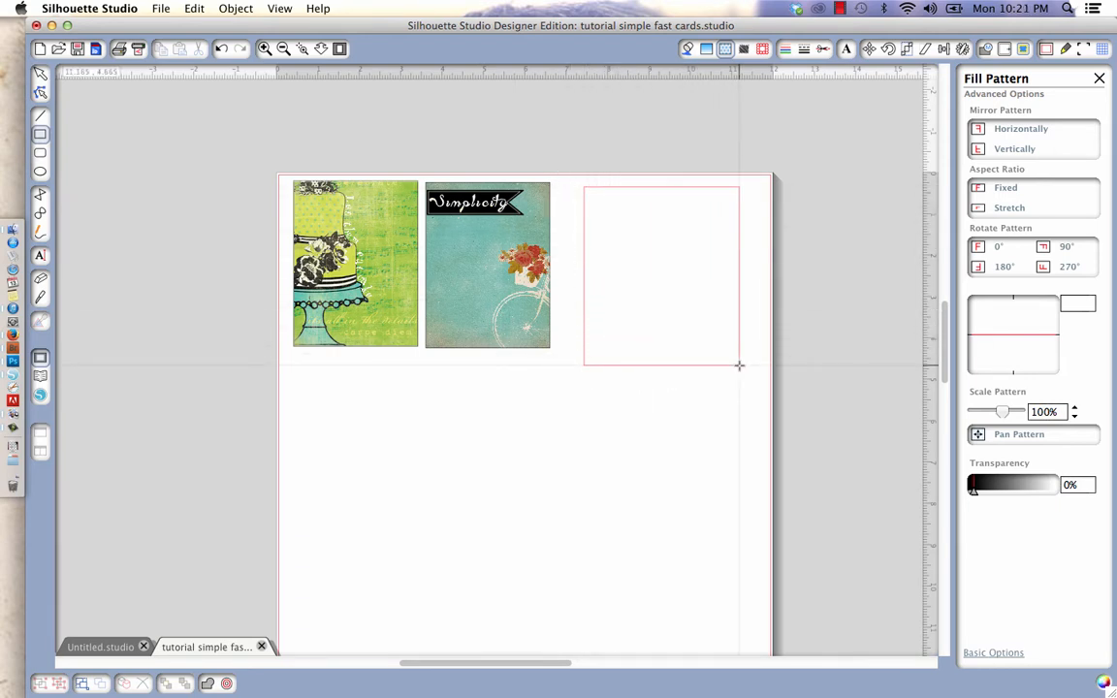
click(39, 75)
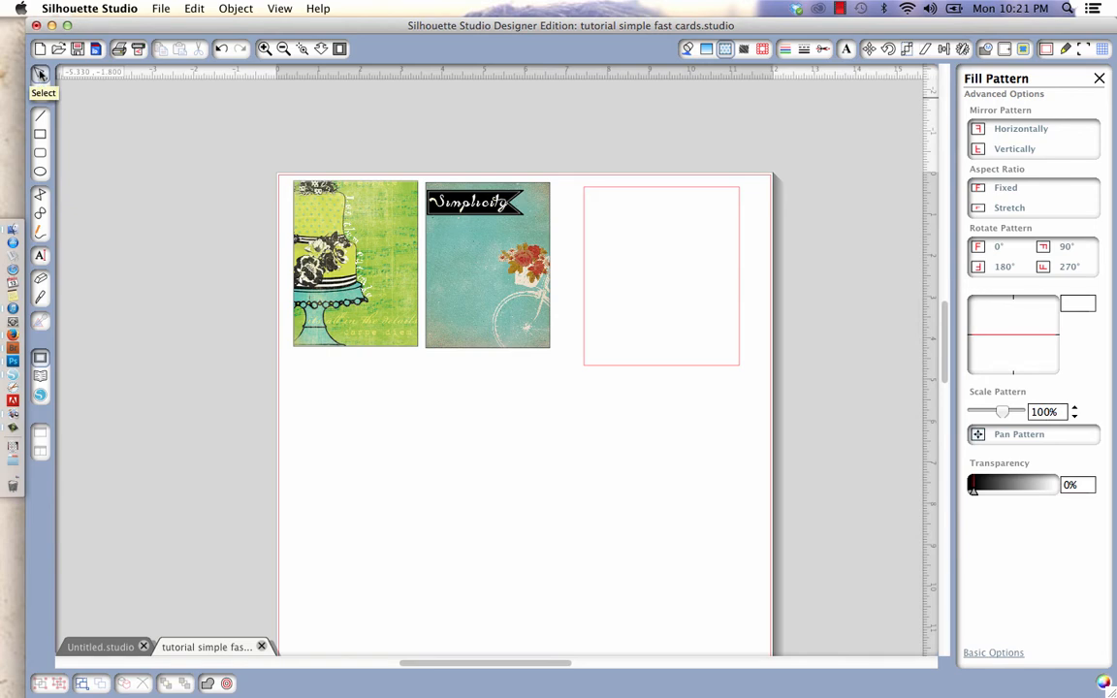
- Resize the new rectangle to 3 in wide by 4 in high
click(633, 189)
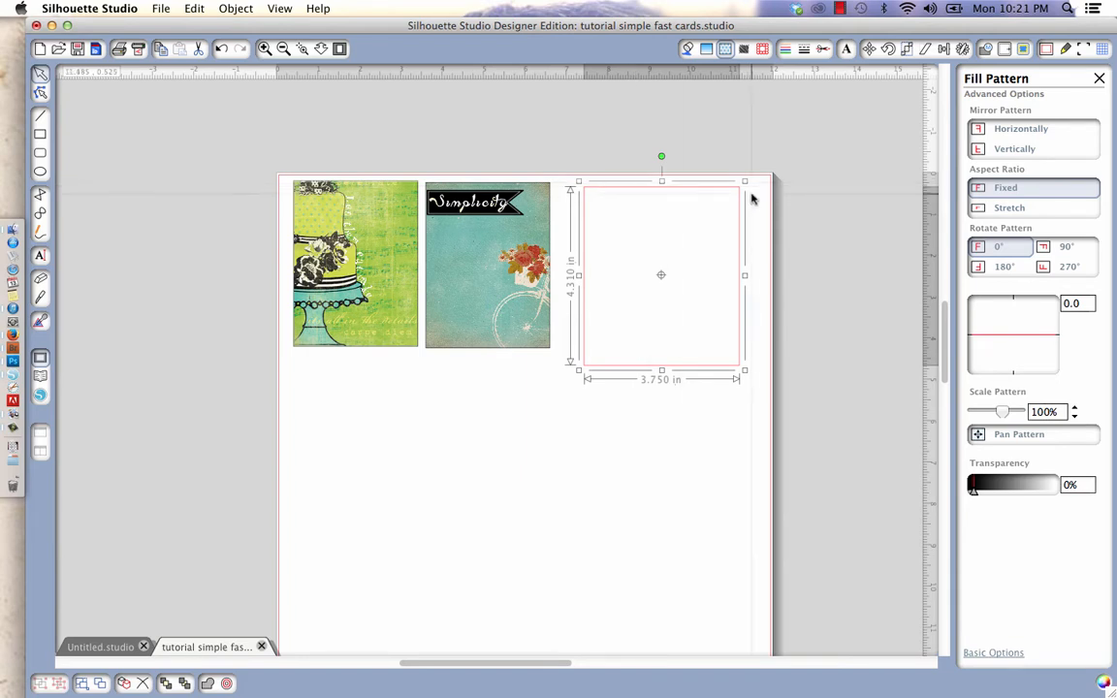
click(908, 50)
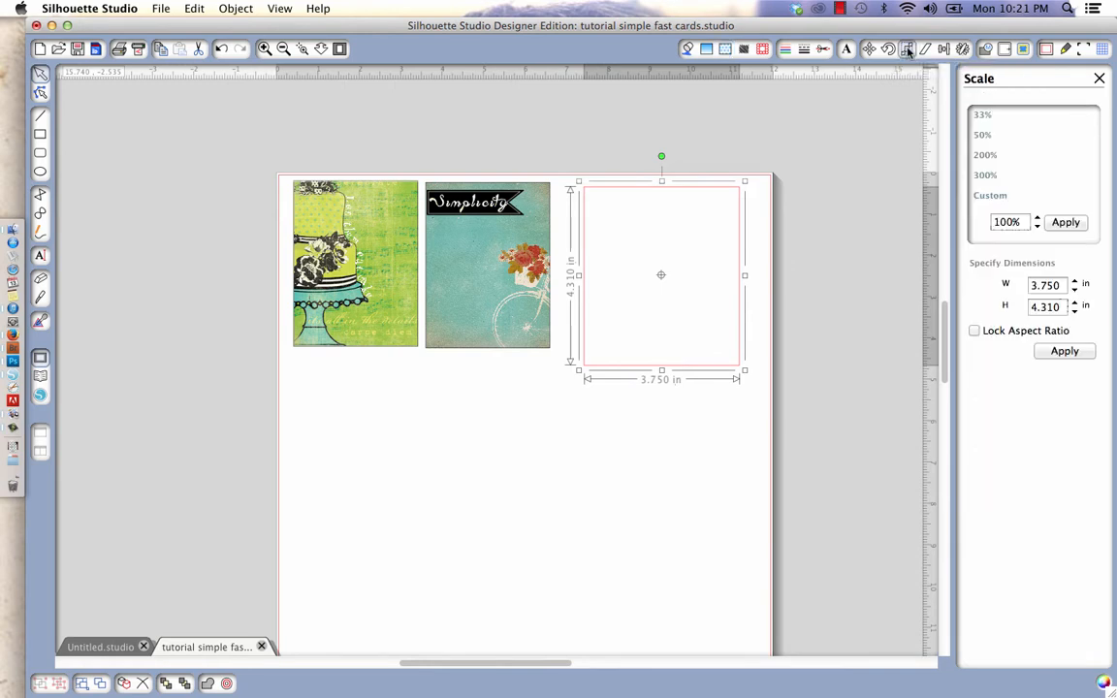
click(1059, 285)
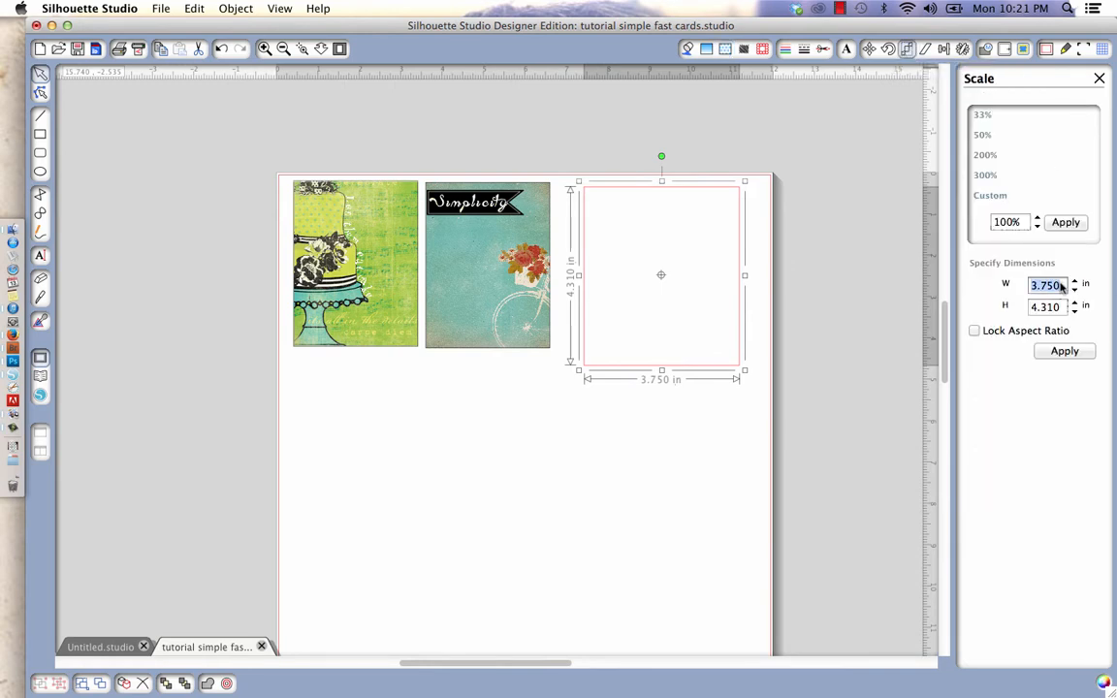
text(3)
click(1059, 308)
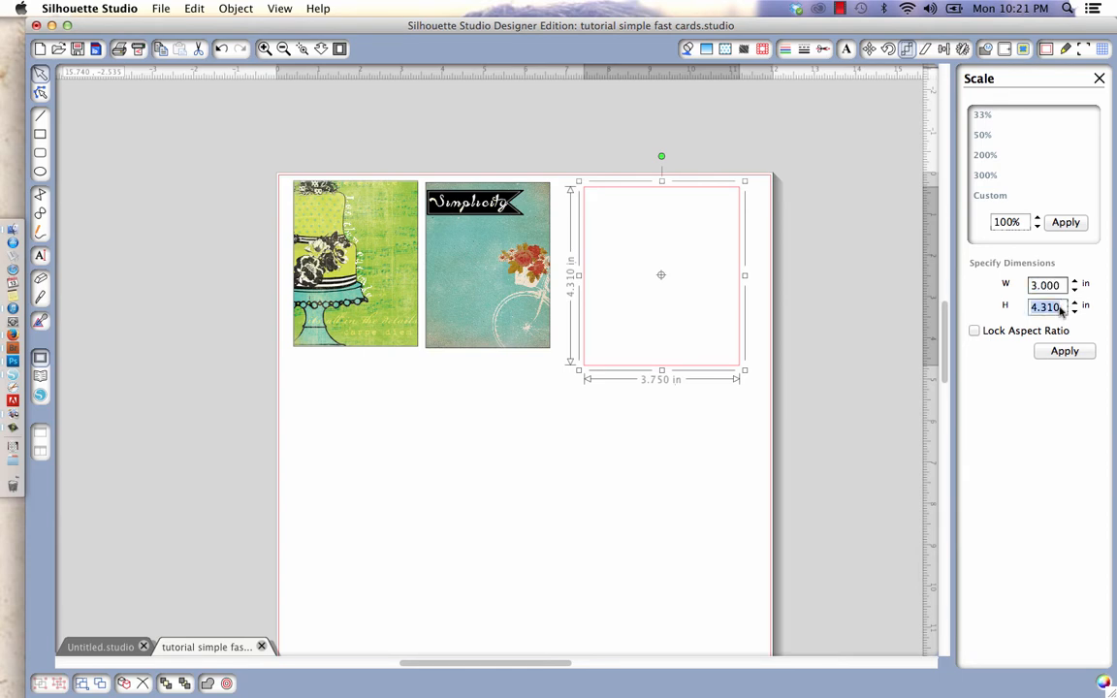
text(4)
click(1066, 351)
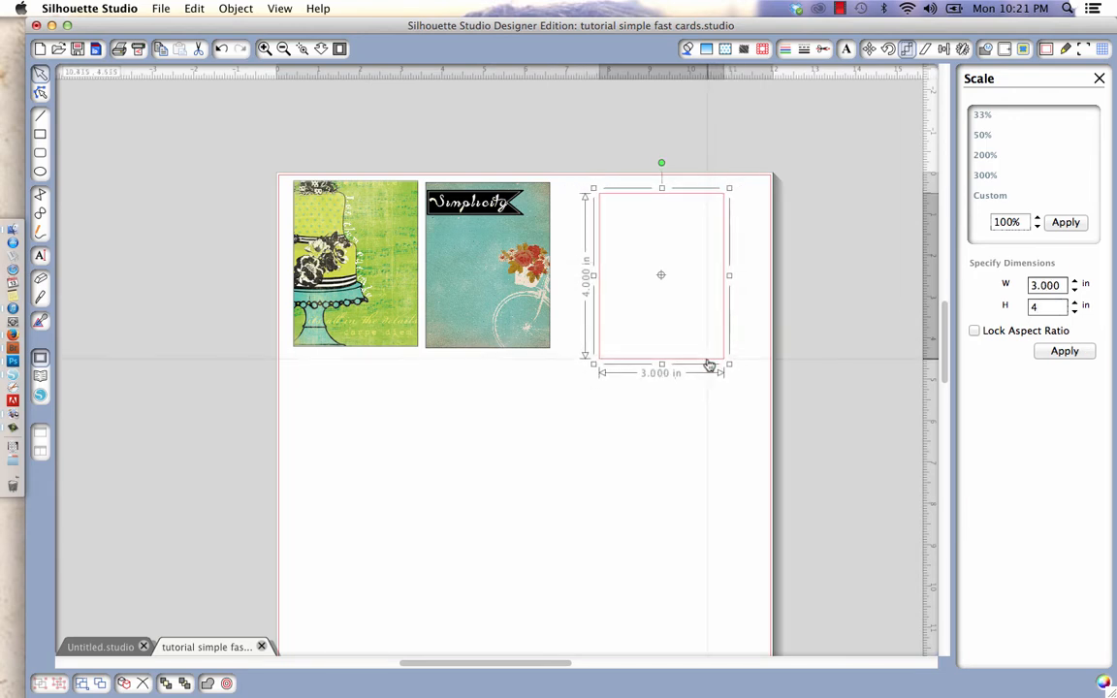
- Move the rectangle close beside the Simplicity card, level with it, and set its line color to black
drag(709, 366, 681, 353)
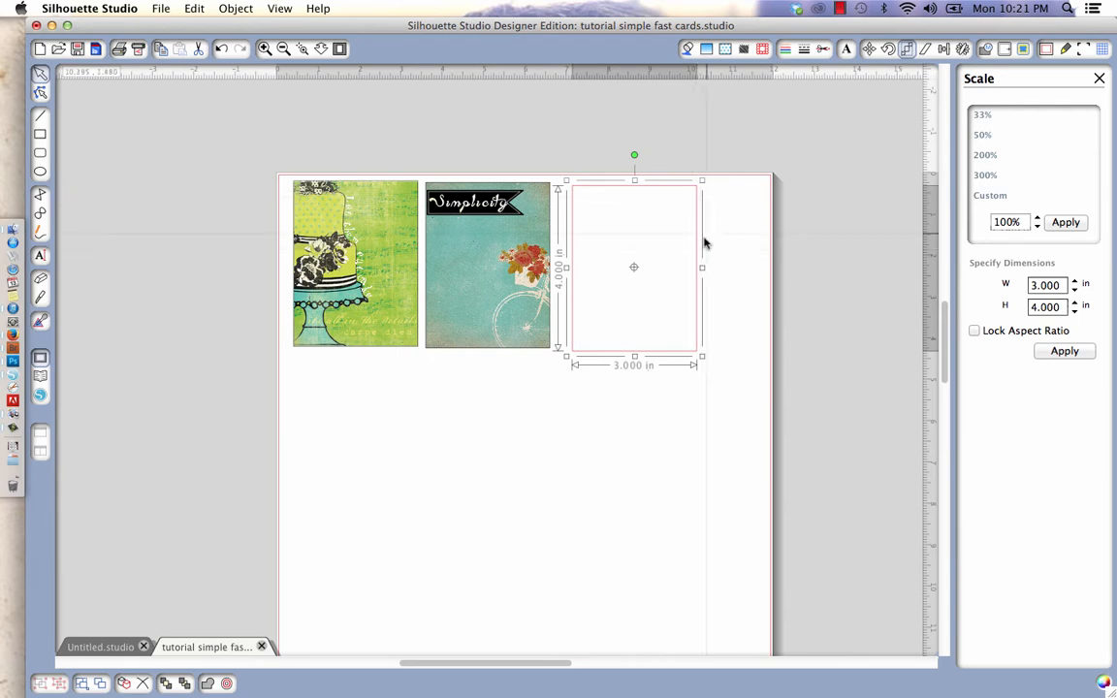
click(786, 49)
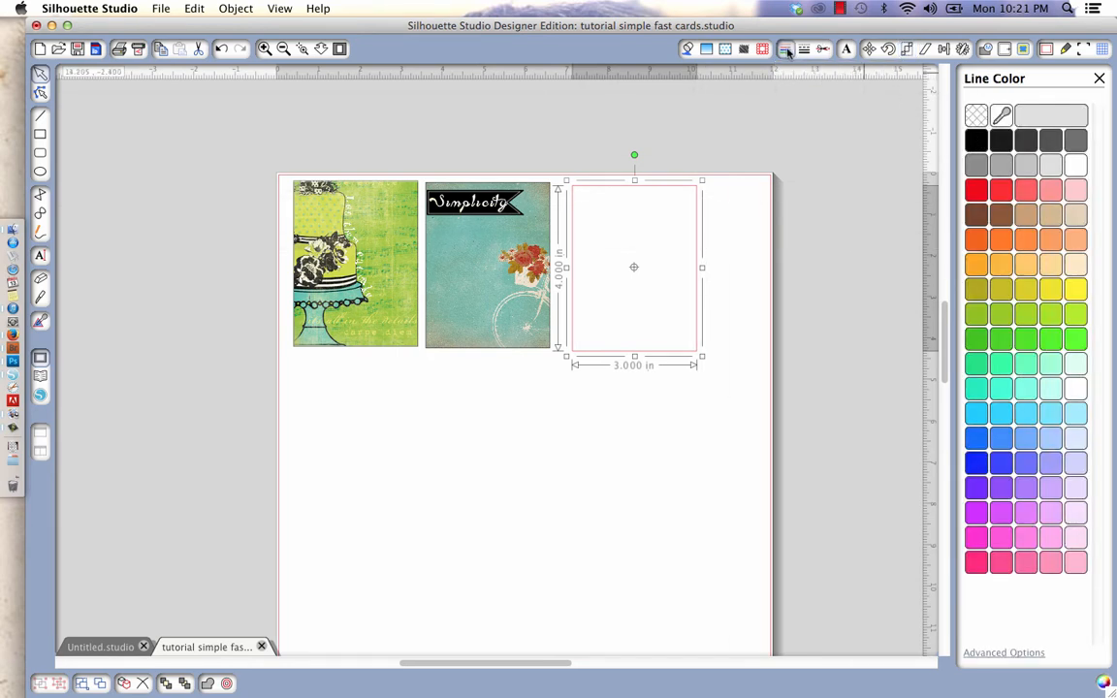
click(977, 145)
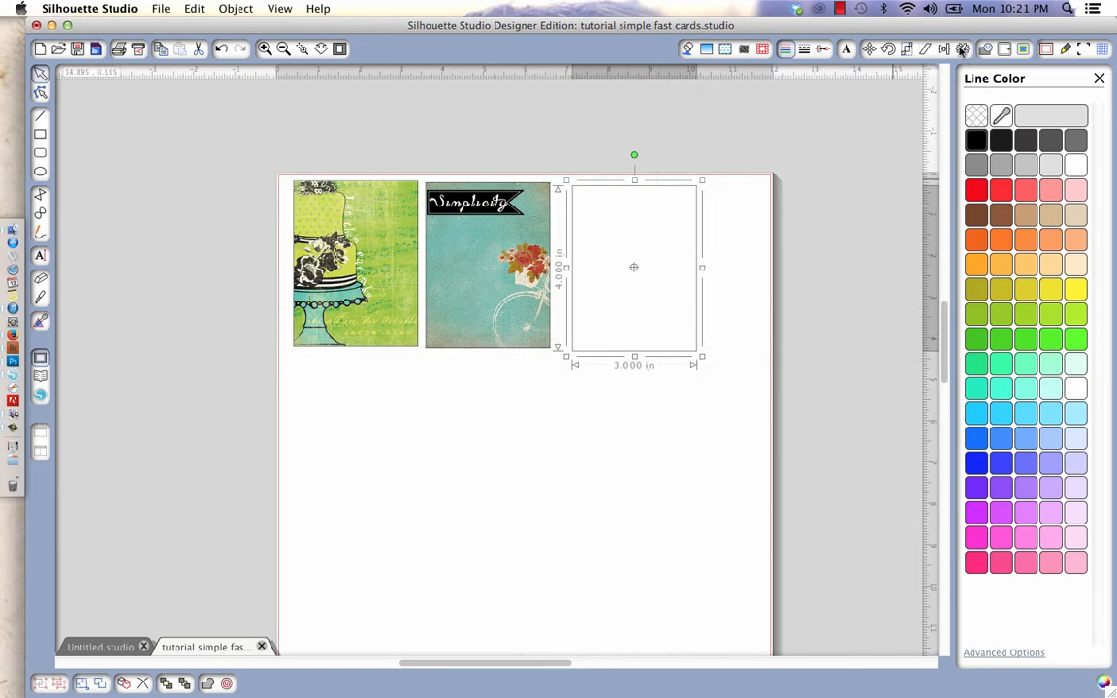
- Duplicate the rectangle below itself and nudge the copy down to leave a gap between the two
click(962, 49)
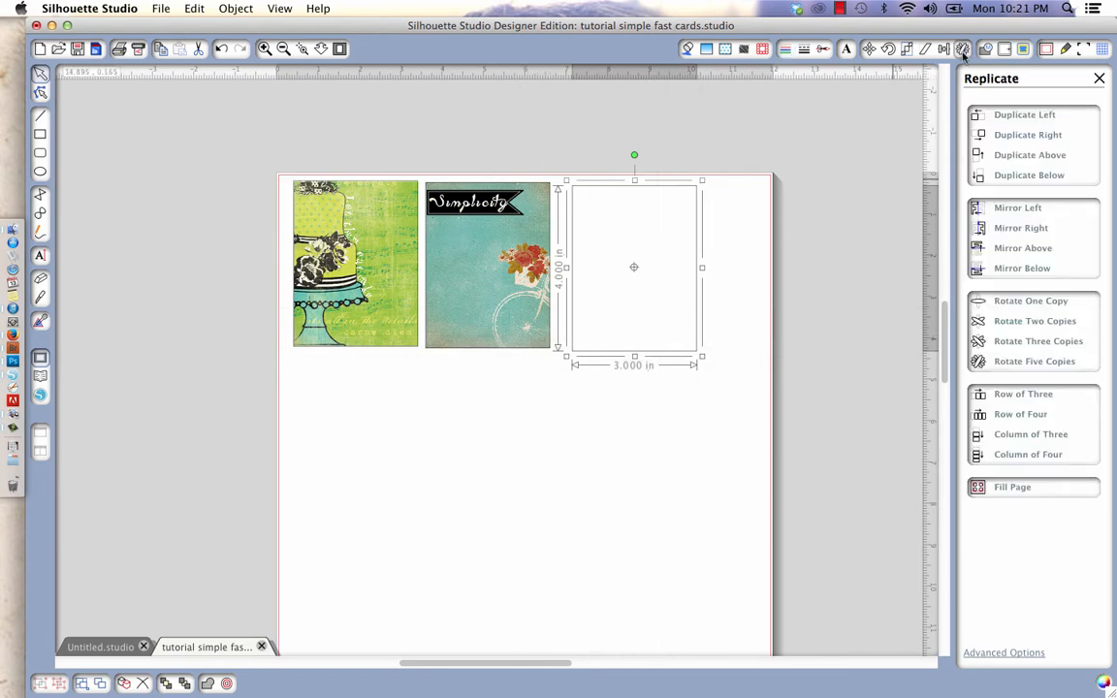
click(1015, 175)
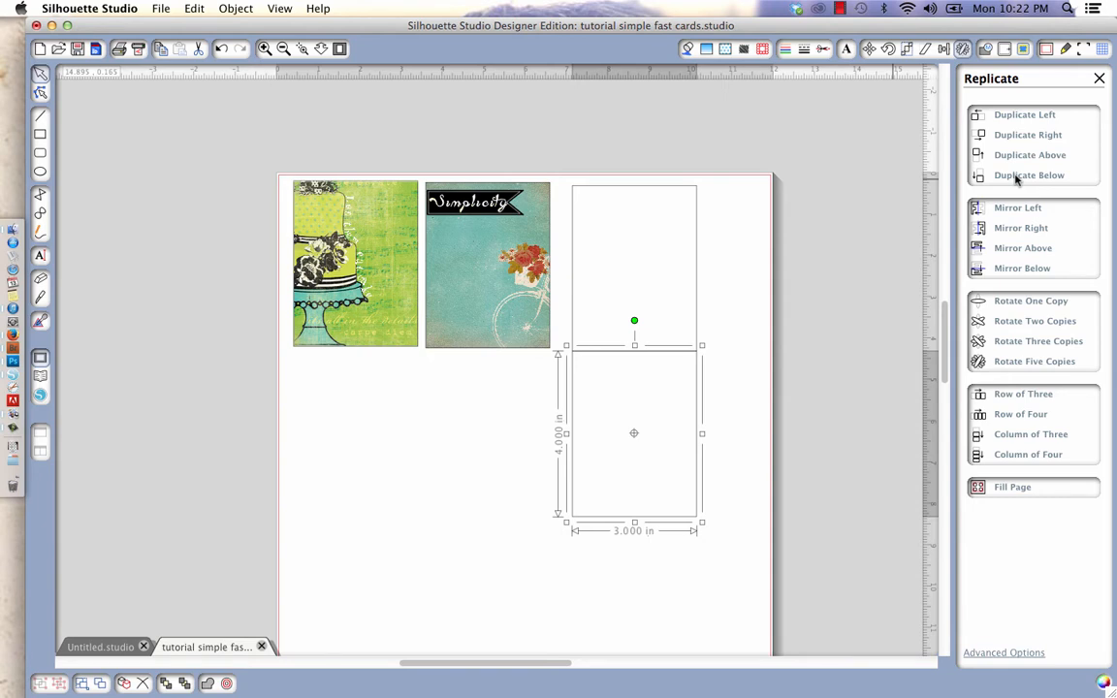
key(Down)
key(Down)
key(Down)
key(Down)
key(Down)
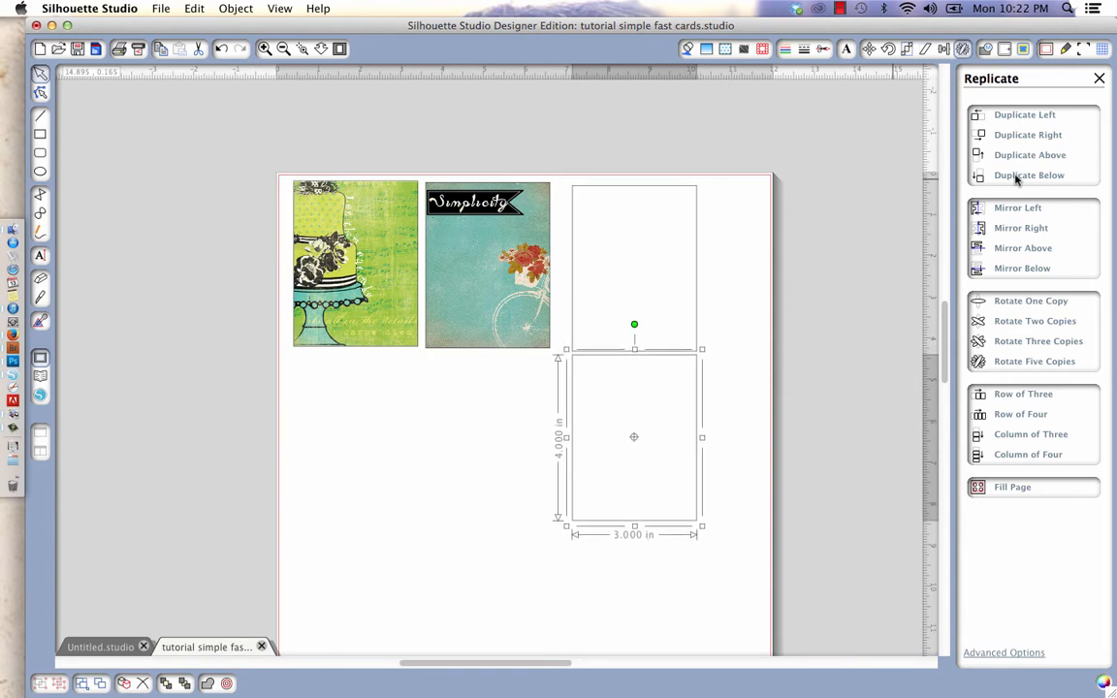
key(Down)
key(Down)
key(Down)
key(Down)
key(Down)
key(Down)
key(Down)
key(Down)
key(Down)
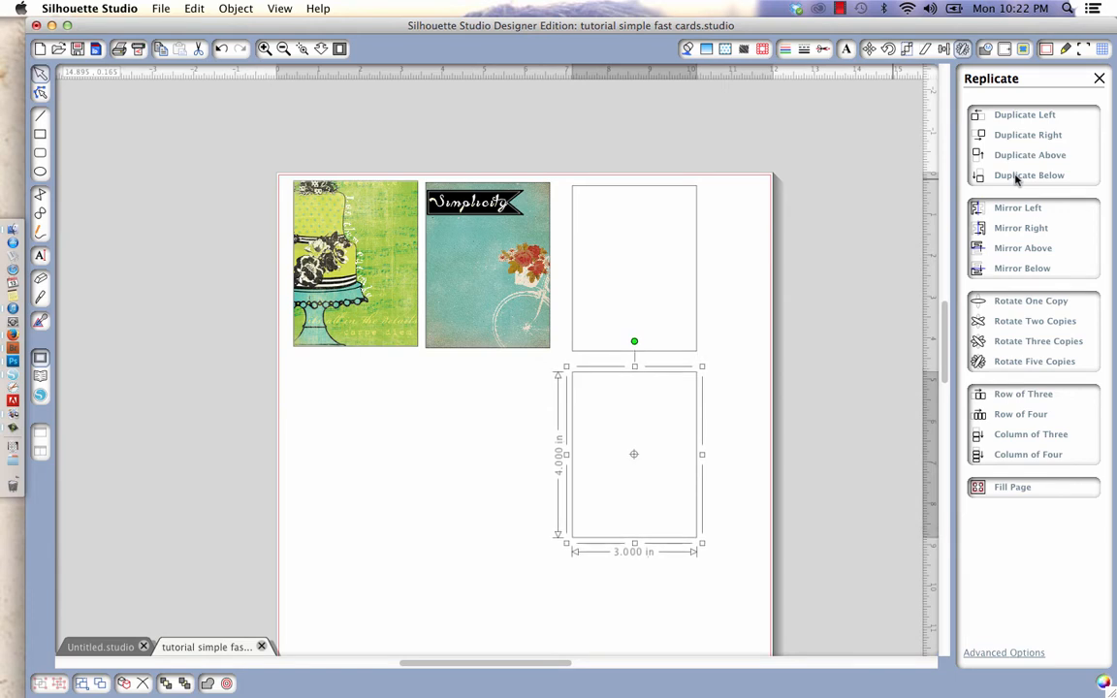
key(Down)
key(Down)
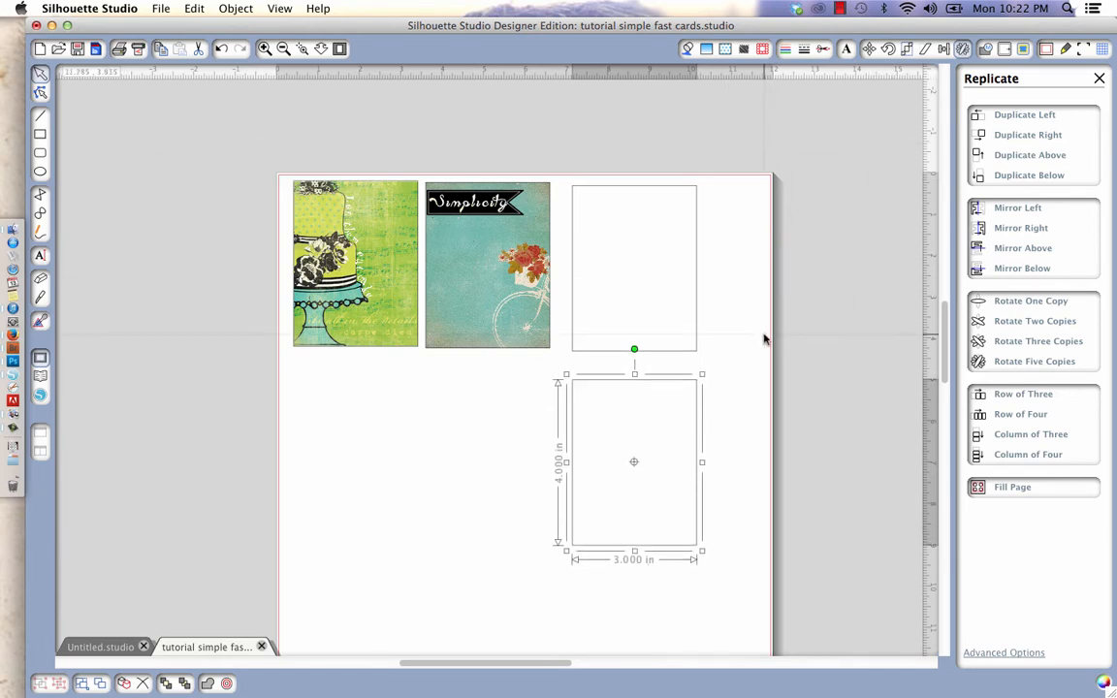
- Select the upper blank rectangle and open the fill pattern options for it
click(694, 341)
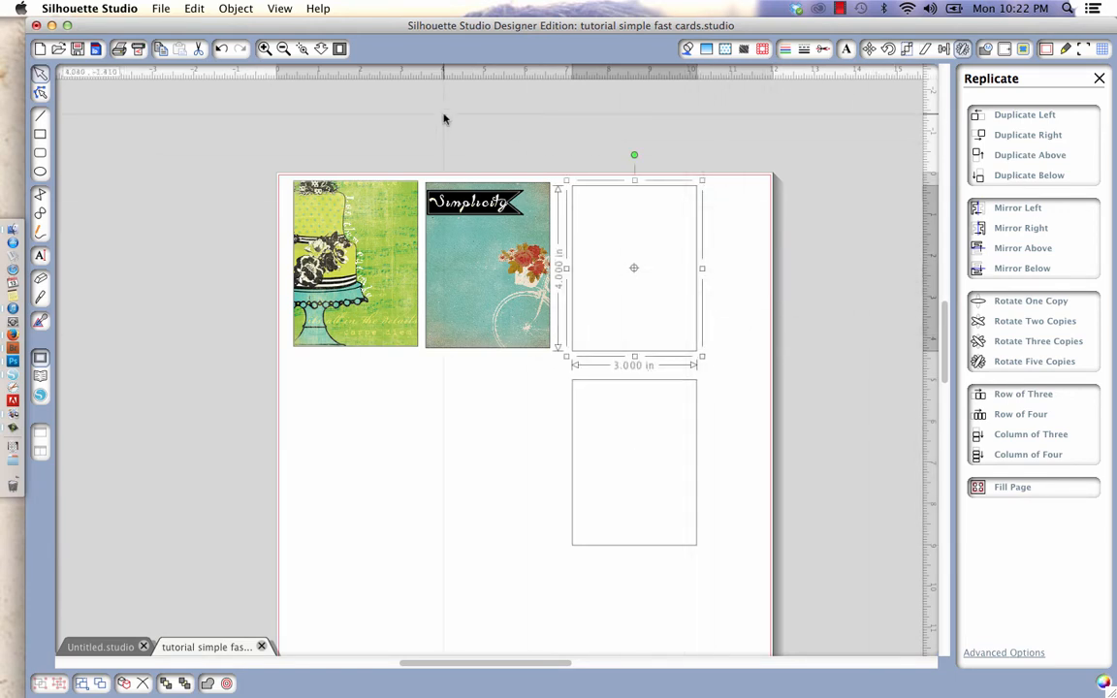
click(265, 49)
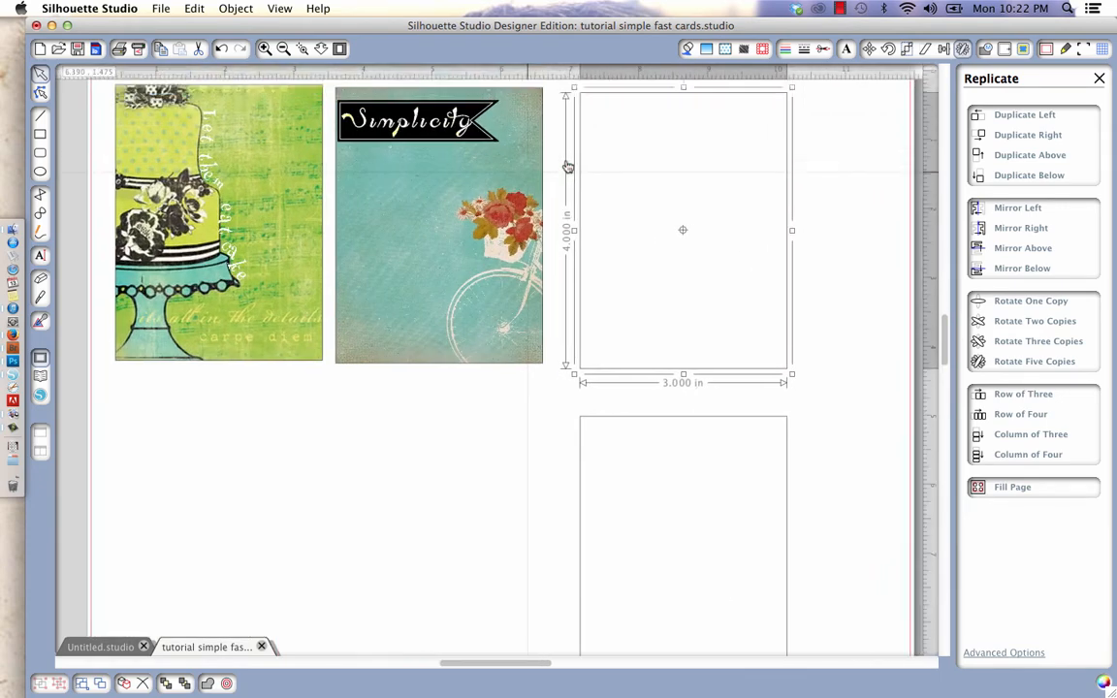
scroll(568, 167, right, 1)
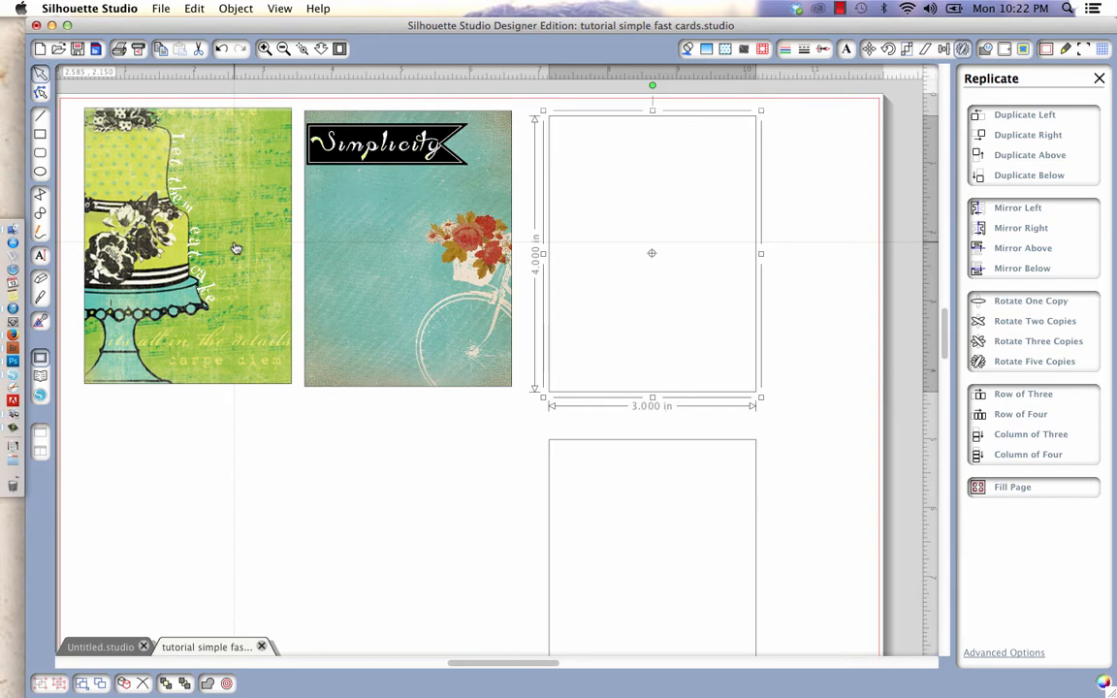
click(726, 50)
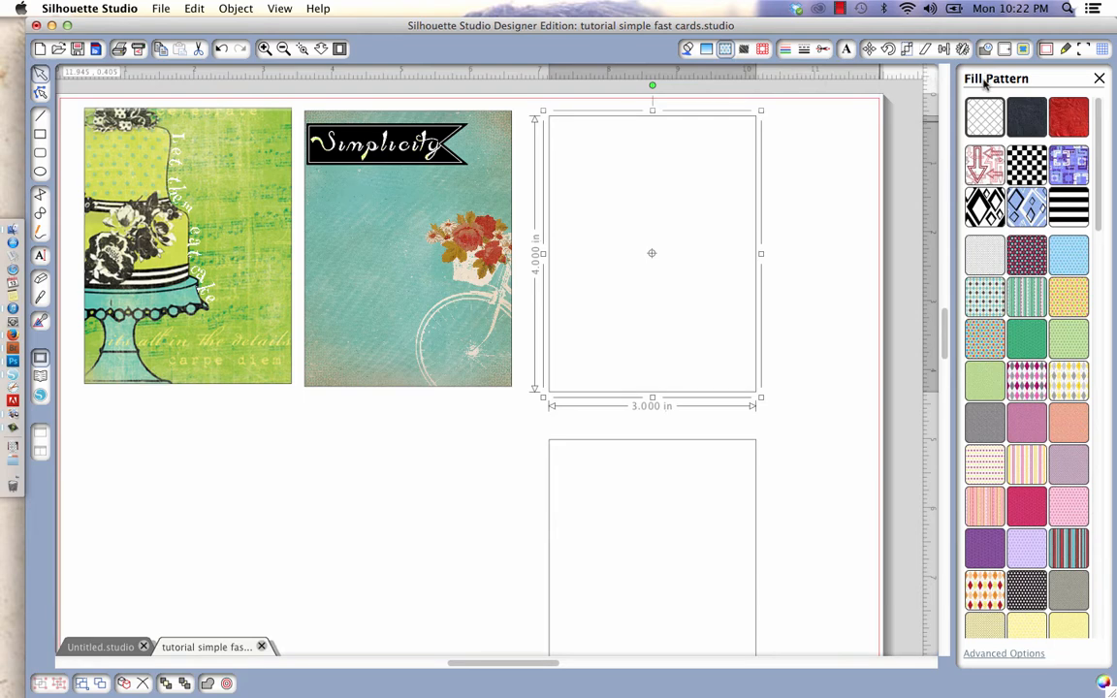
- Try the pink-and-yellow stripe, wavy pink stripe, purple, colored dot and cloudy sky pattern fills on the upper rectangle
scroll(1033, 388, down, 1)
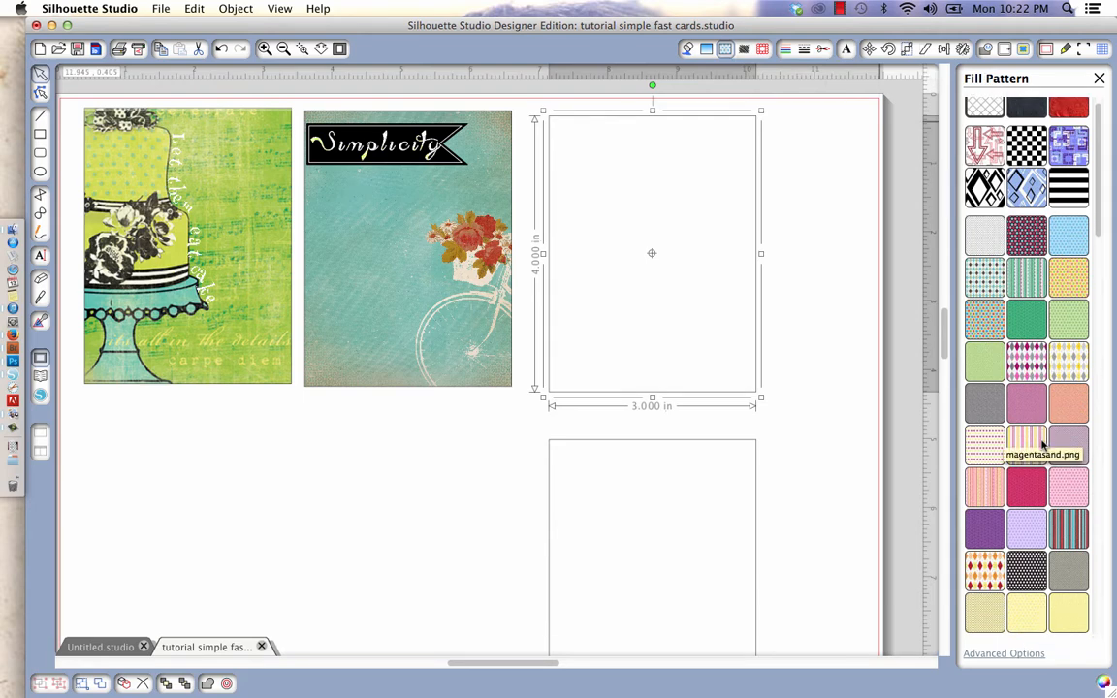
scroll(1036, 417, down, 3)
click(1027, 393)
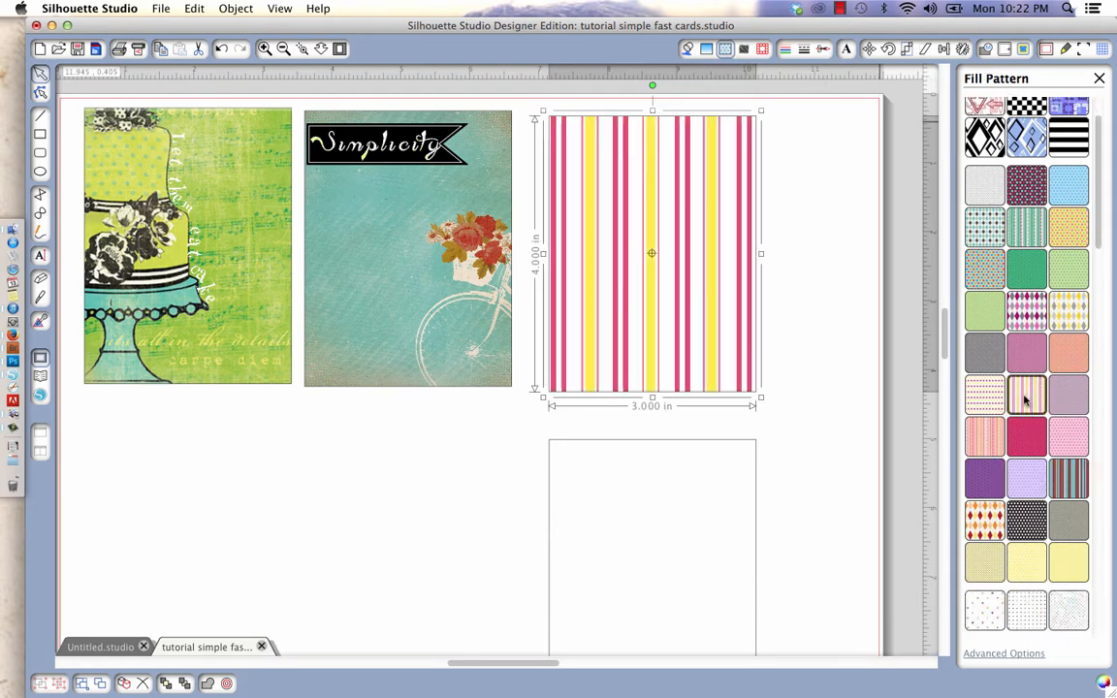
scroll(1025, 436, down, 2)
click(986, 389)
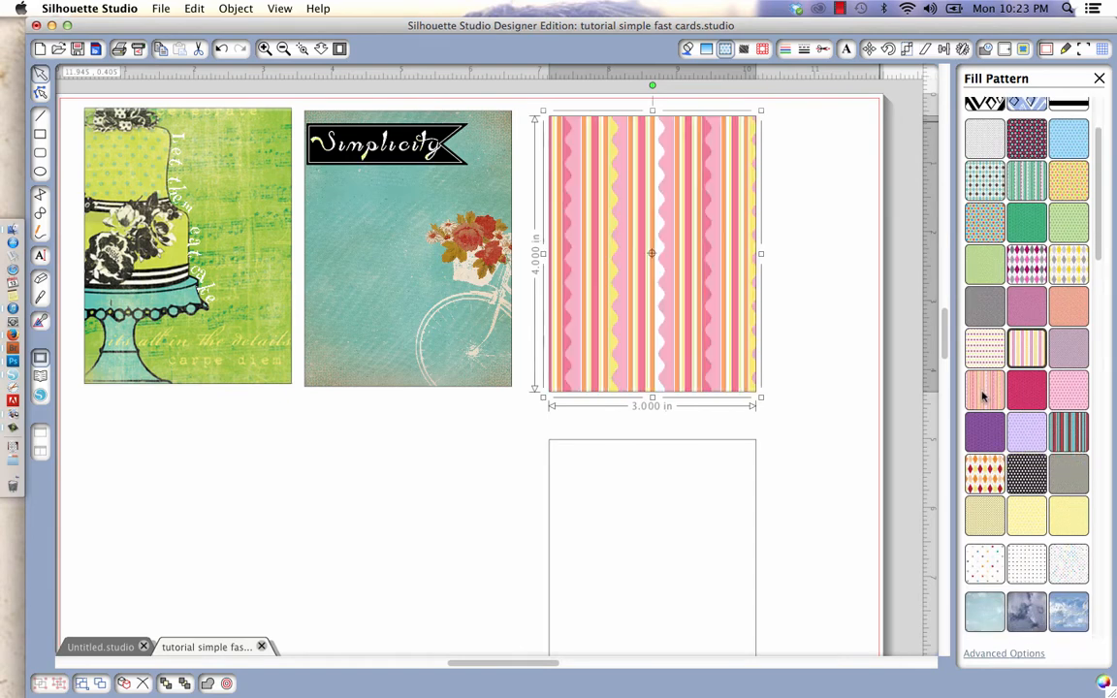
click(989, 425)
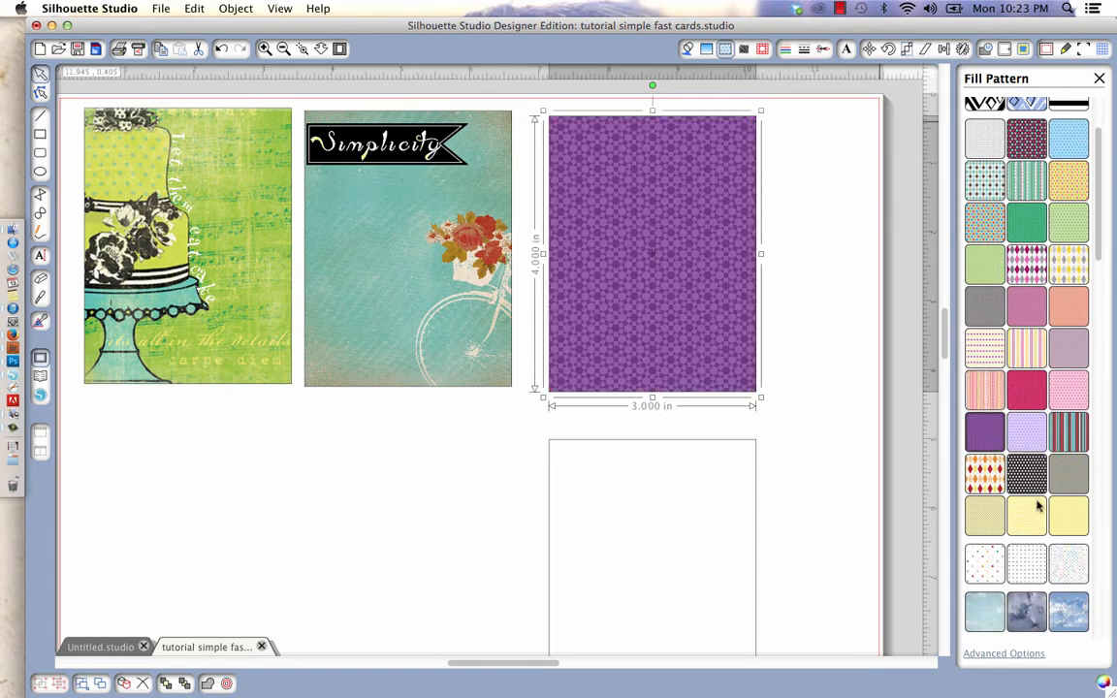
scroll(1038, 506, down, 3)
scroll(1037, 505, down, 3)
click(1027, 407)
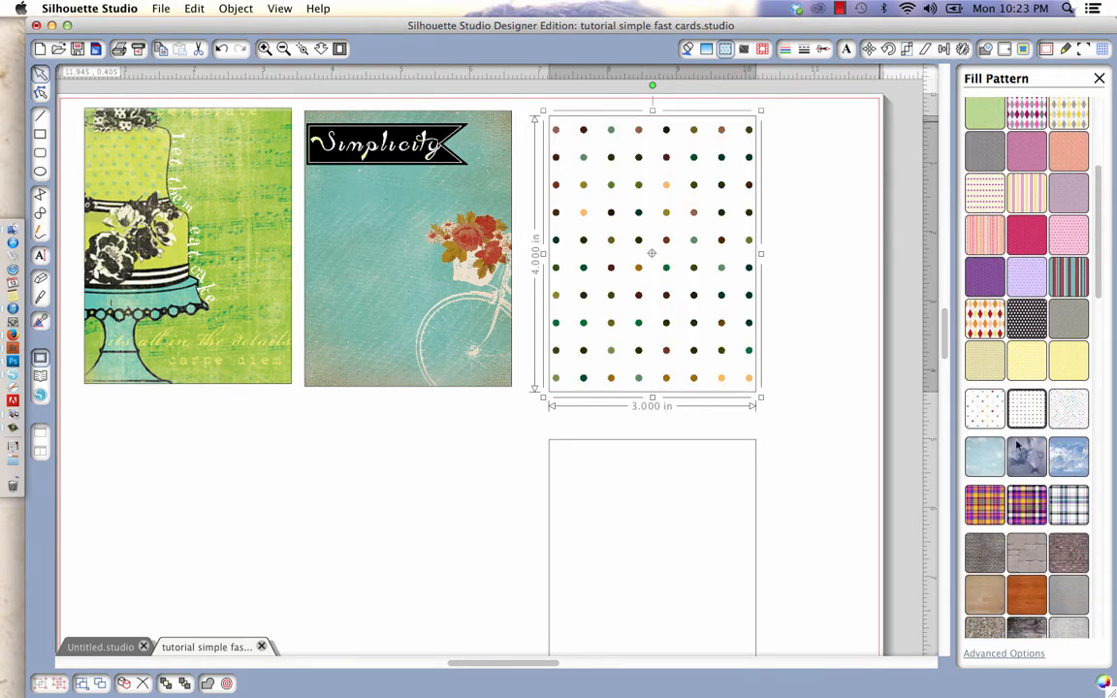
click(1016, 448)
- Fill the upper rectangle with the greywood.jpg pattern
scroll(1017, 453, down, 8)
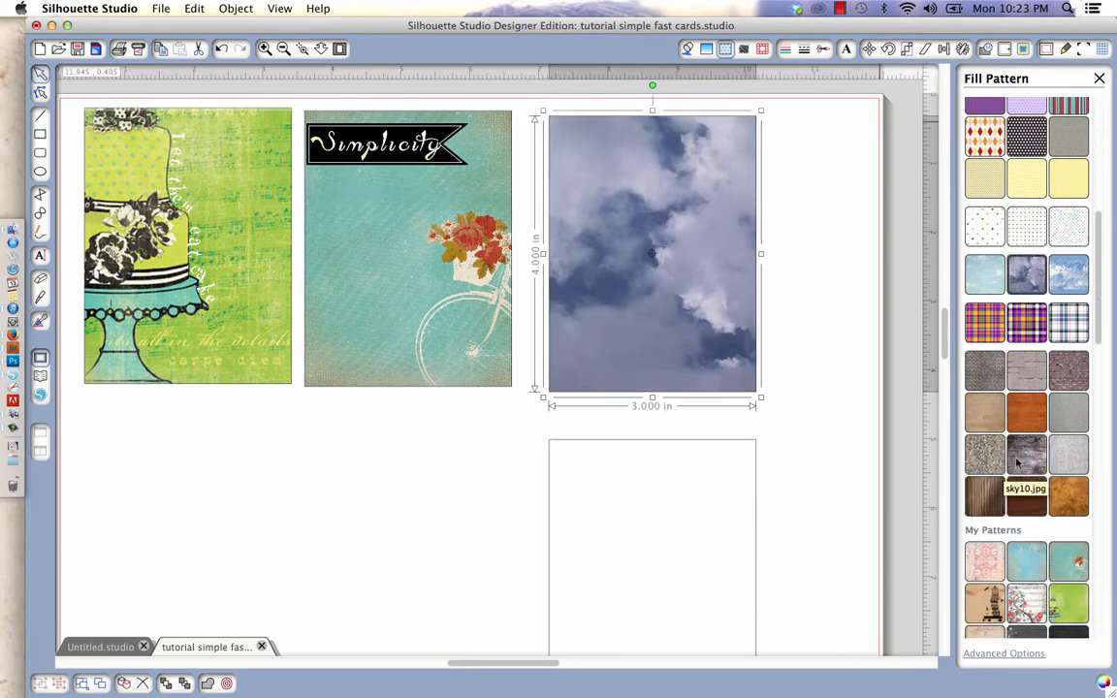
click(1023, 405)
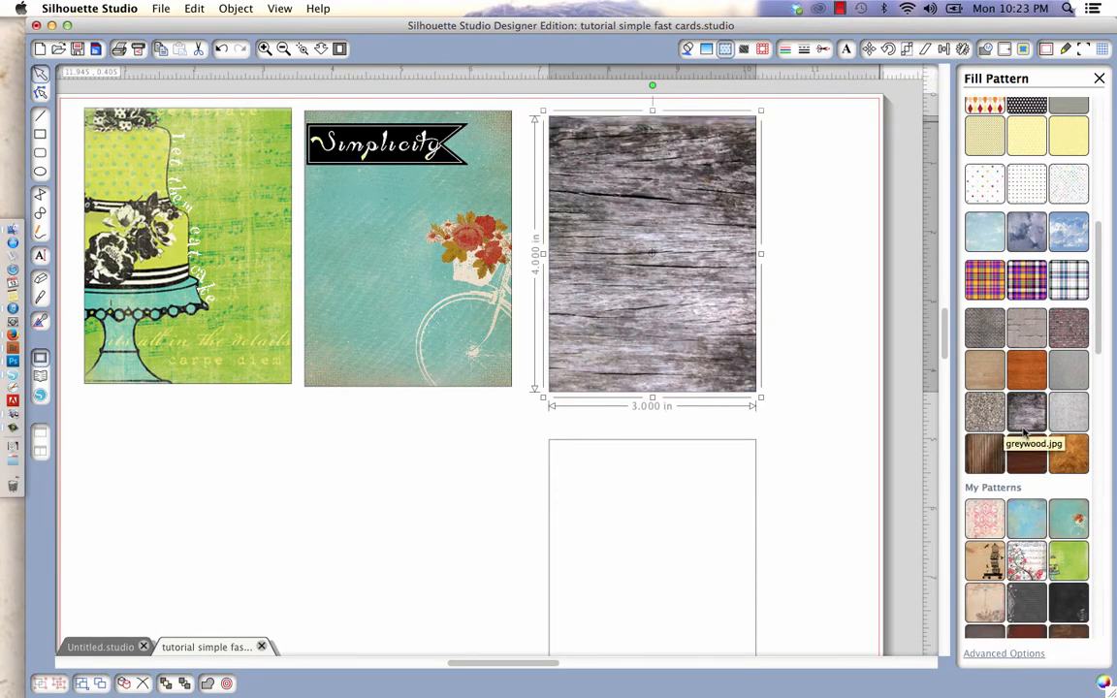
- Browse the fill patterns in My Patterns and the custom paper collection listed below it
scroll(1024, 433, down, 3)
scroll(1024, 434, down, 1)
scroll(1024, 434, down, 1)
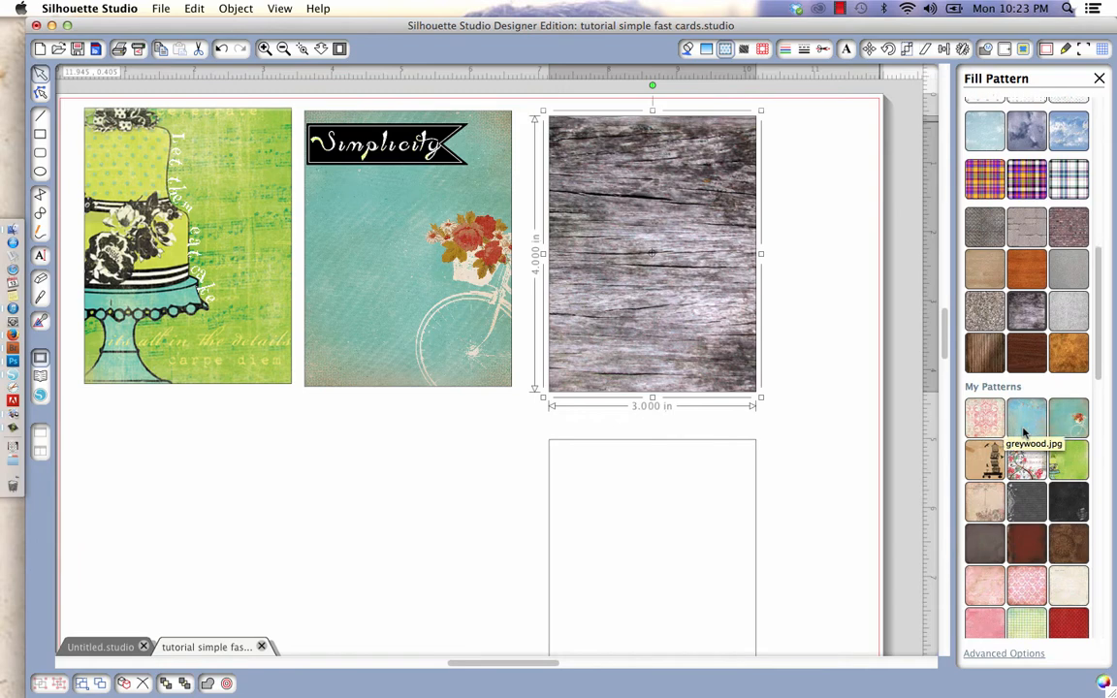
scroll(1024, 433, down, 8)
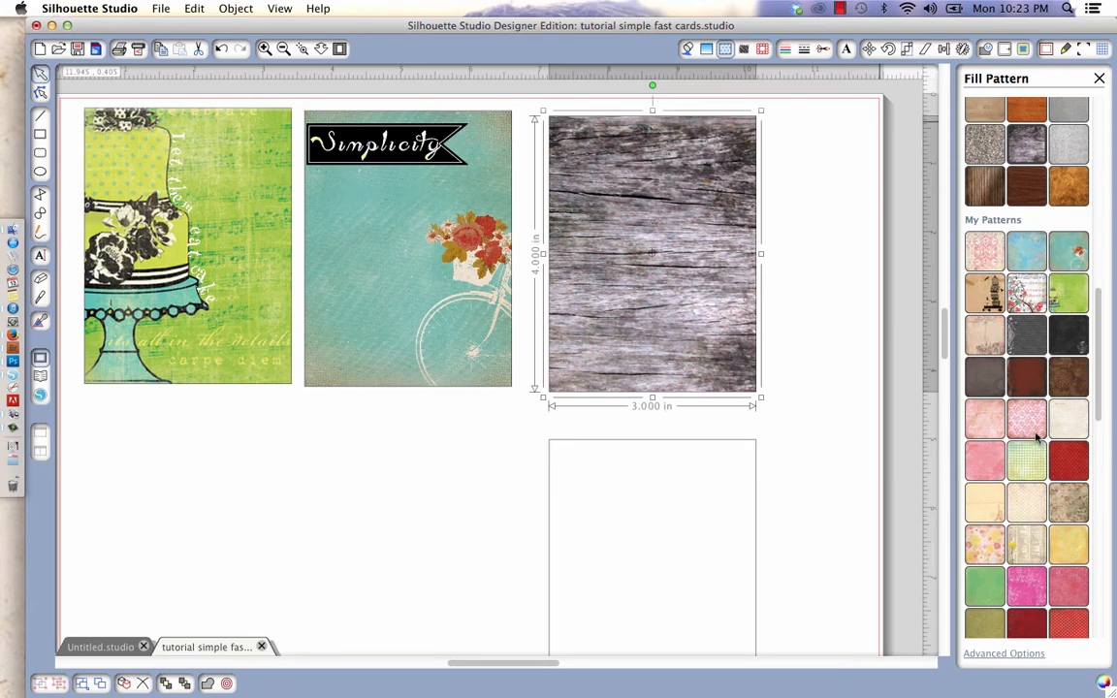
scroll(1033, 437, down, 1)
scroll(1035, 437, down, 4)
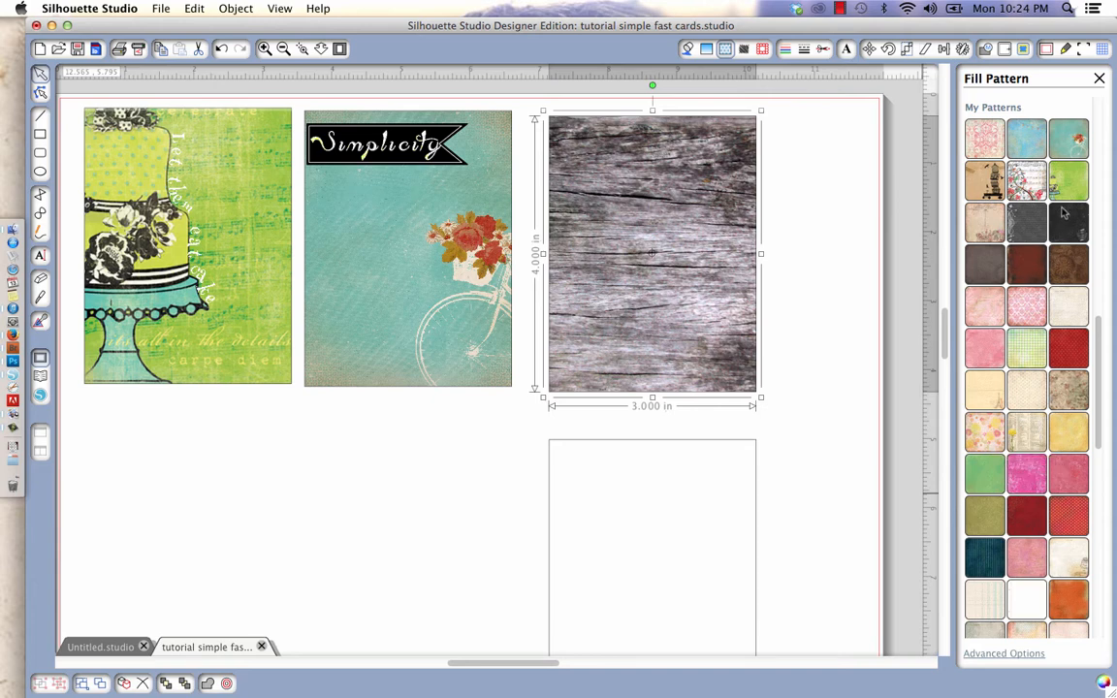
scroll(1053, 397, down, 3)
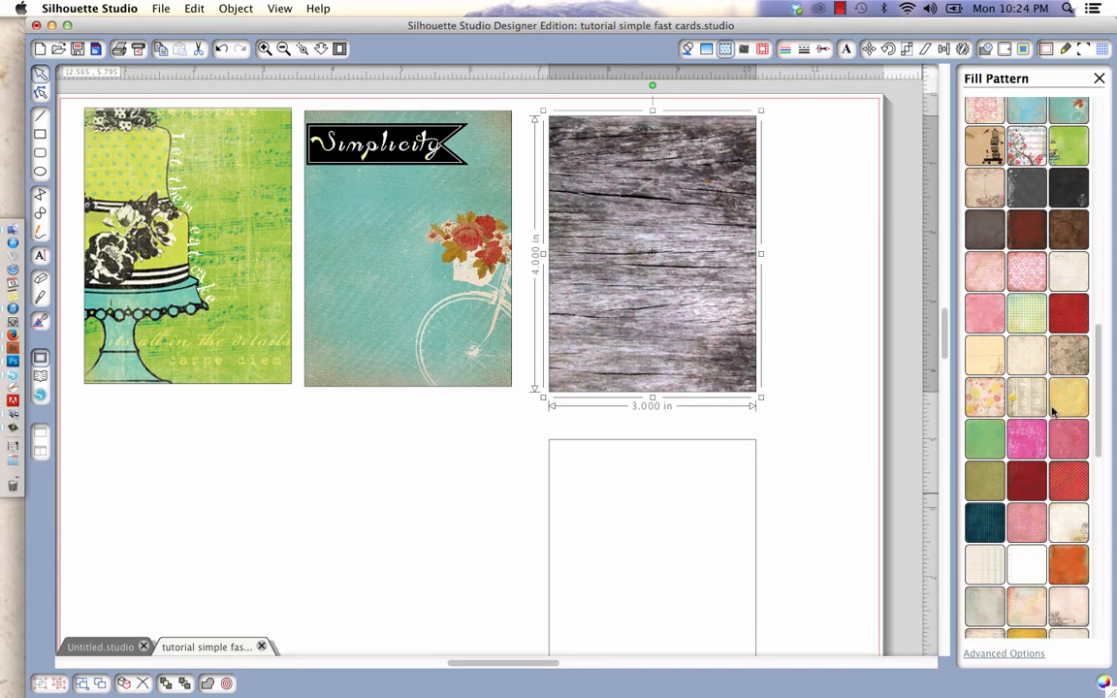
scroll(1053, 410, down, 2)
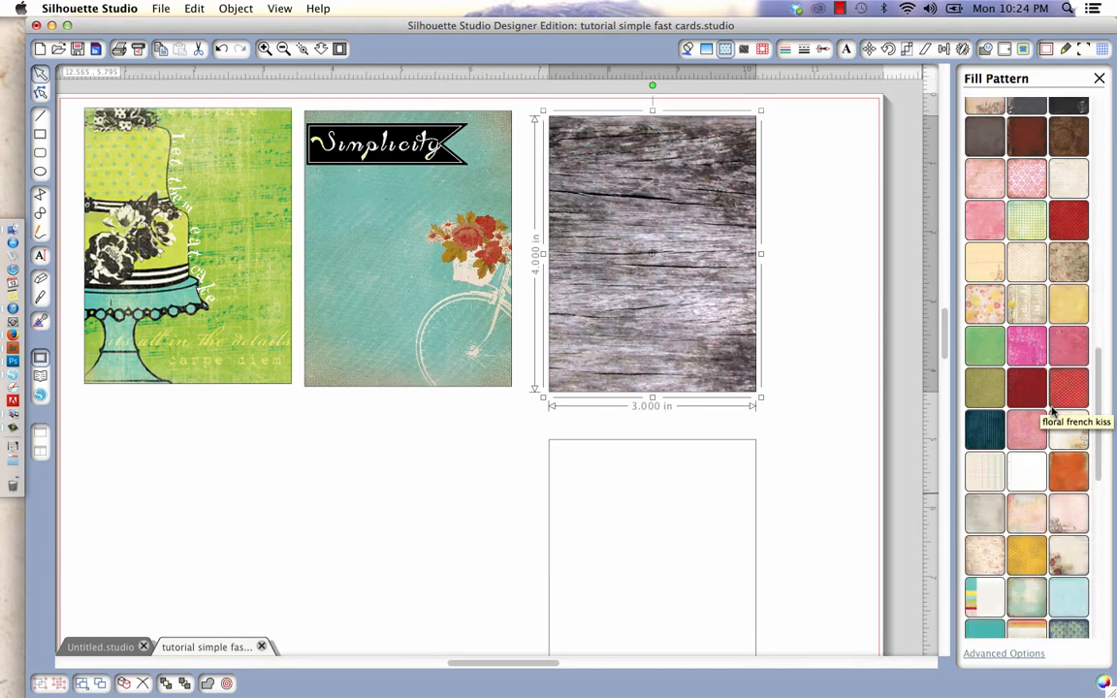
scroll(1053, 410, down, 10)
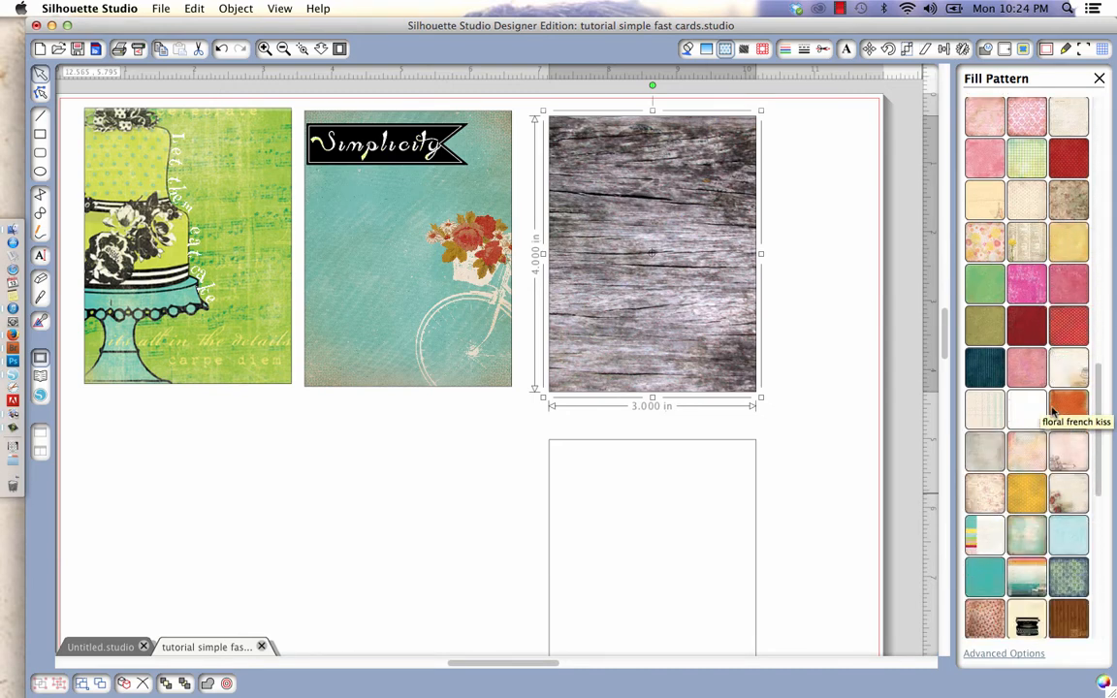
scroll(1053, 410, down, 9)
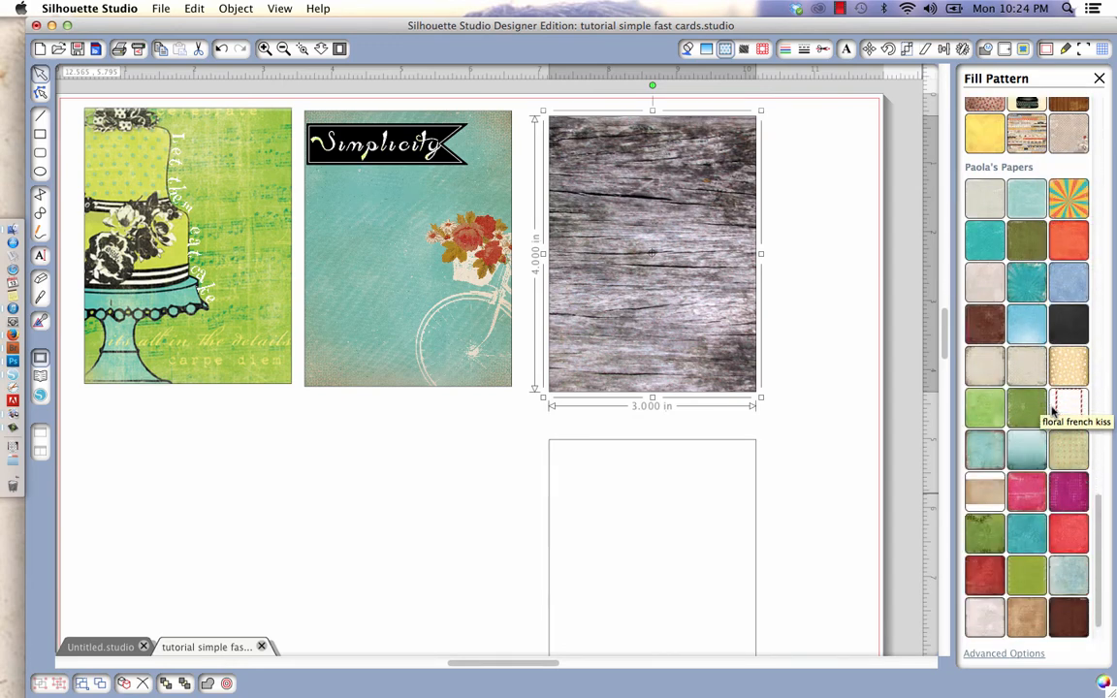
scroll(1052, 410, down, 1)
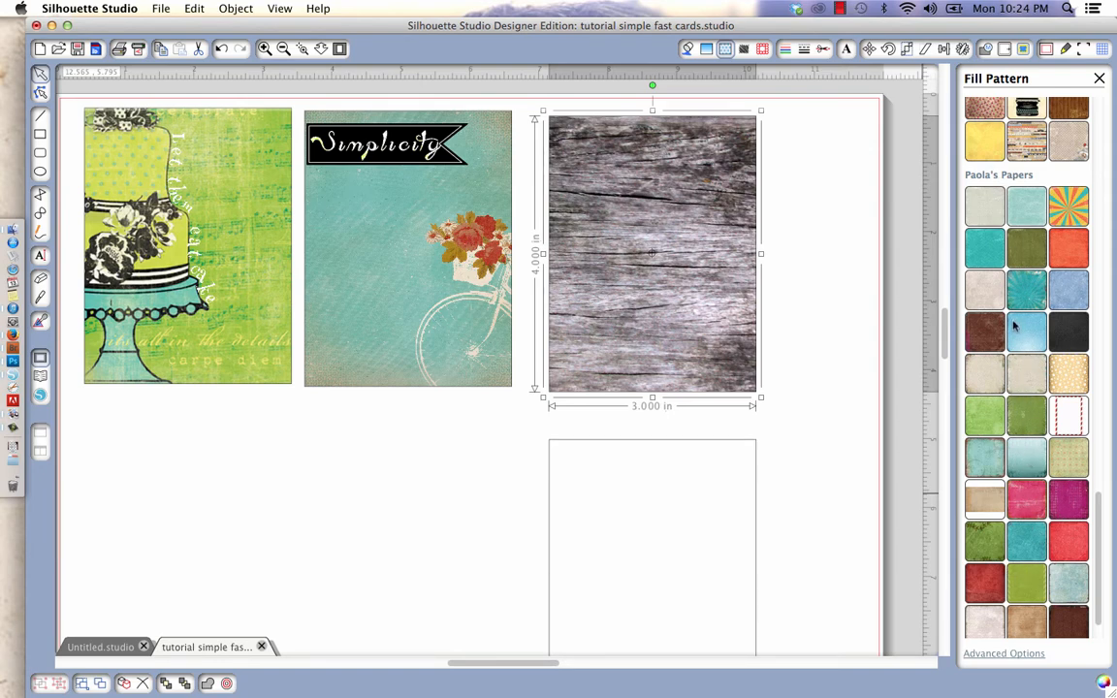
- Fill the upper rectangle with the green cake pattern from My Patterns
scroll(1018, 438, up, 5)
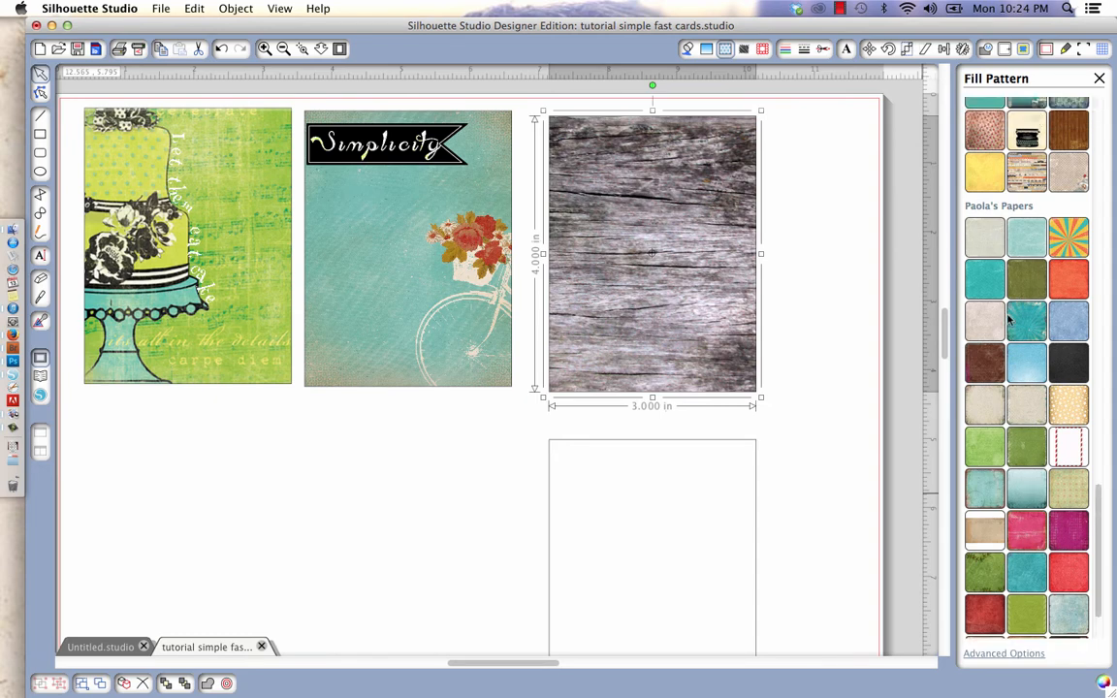
scroll(1009, 320, up, 5)
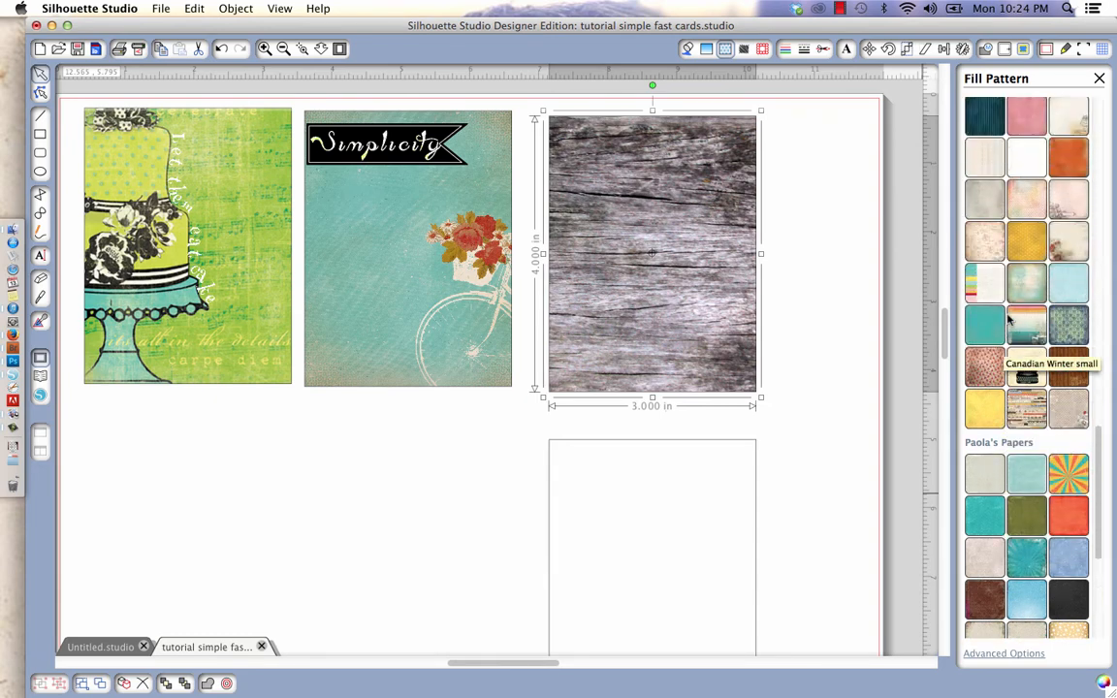
scroll(1008, 320, up, 7)
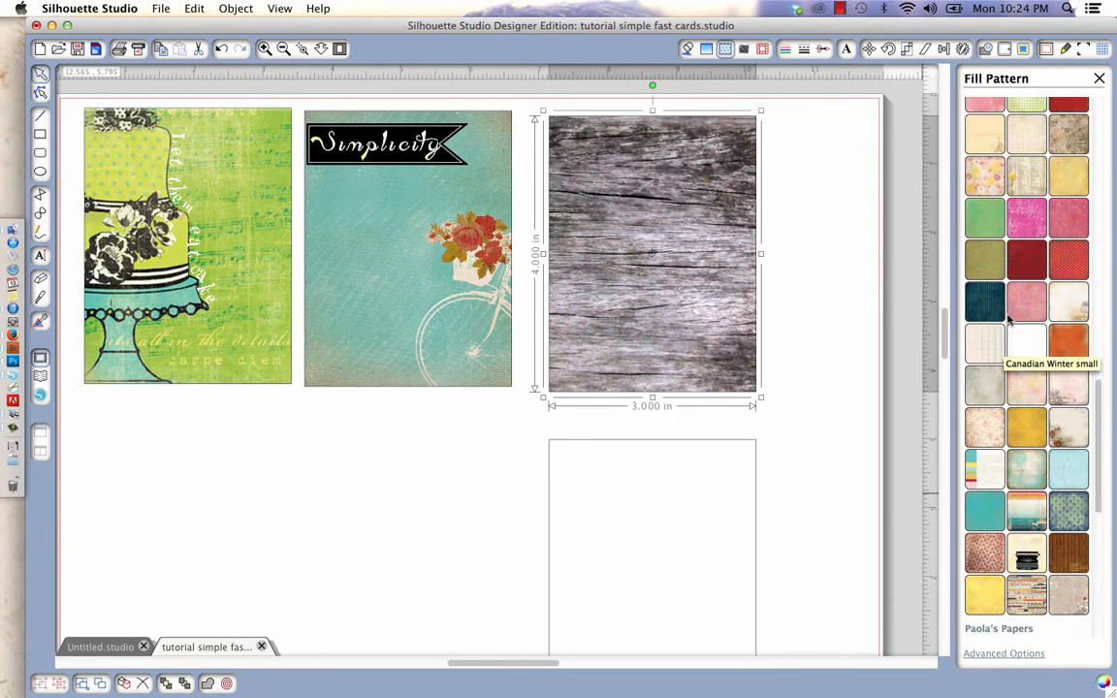
scroll(1009, 320, up, 2)
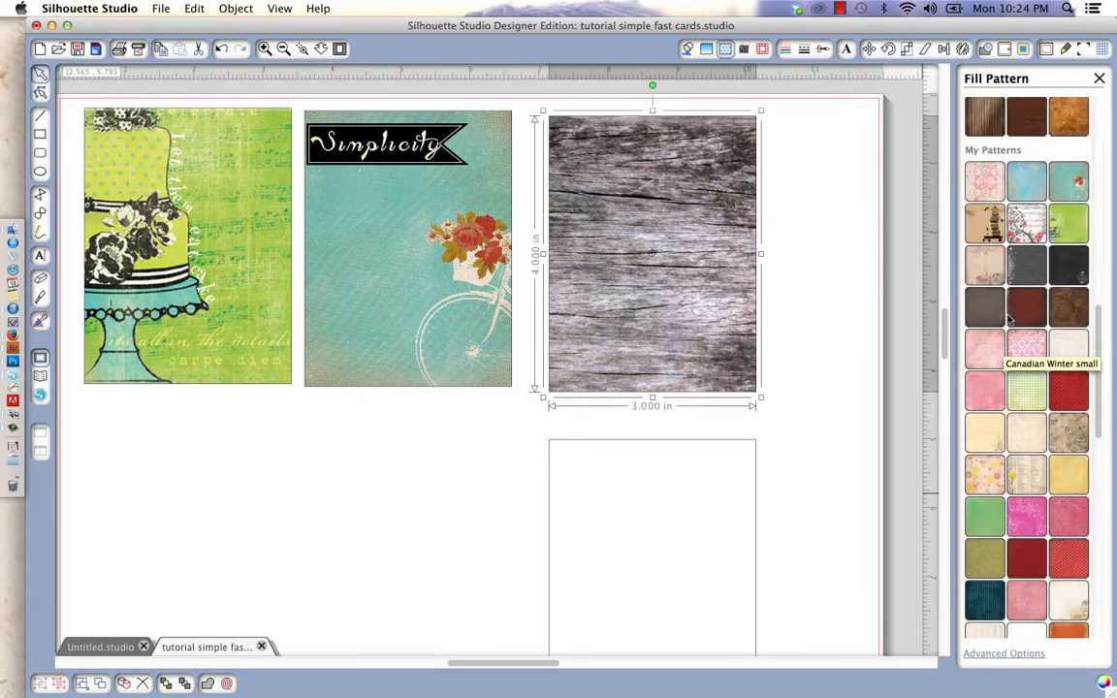
click(1071, 233)
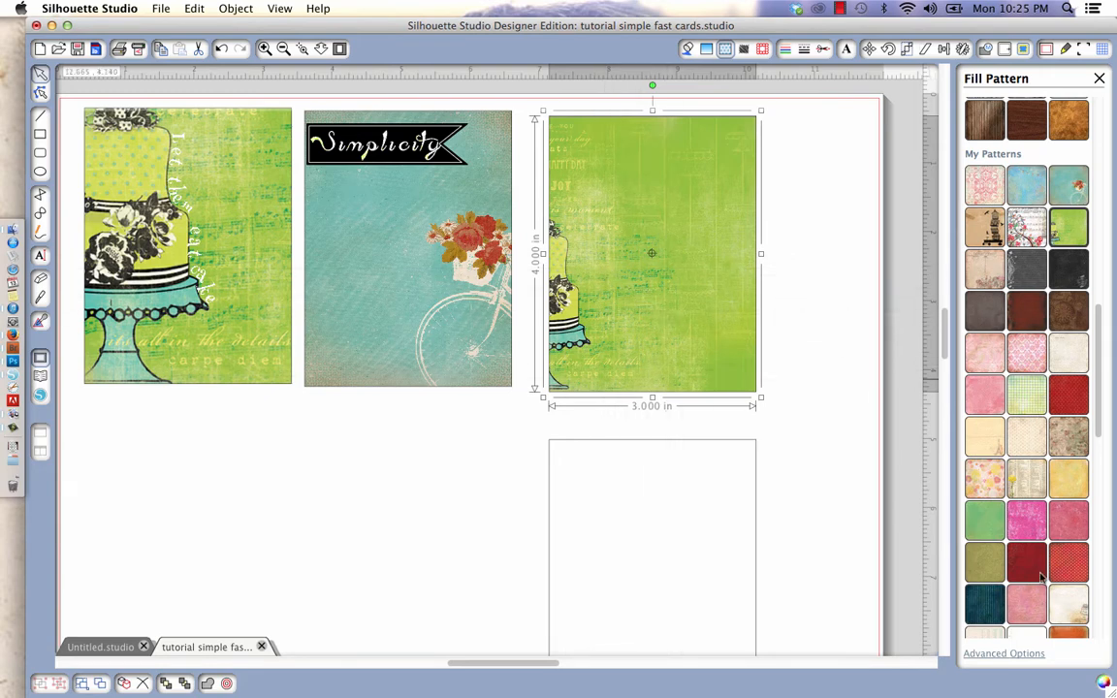
- Scale the rectangle's fill pattern to 150% and pan it until the cake stands along the card's left edge
click(1002, 655)
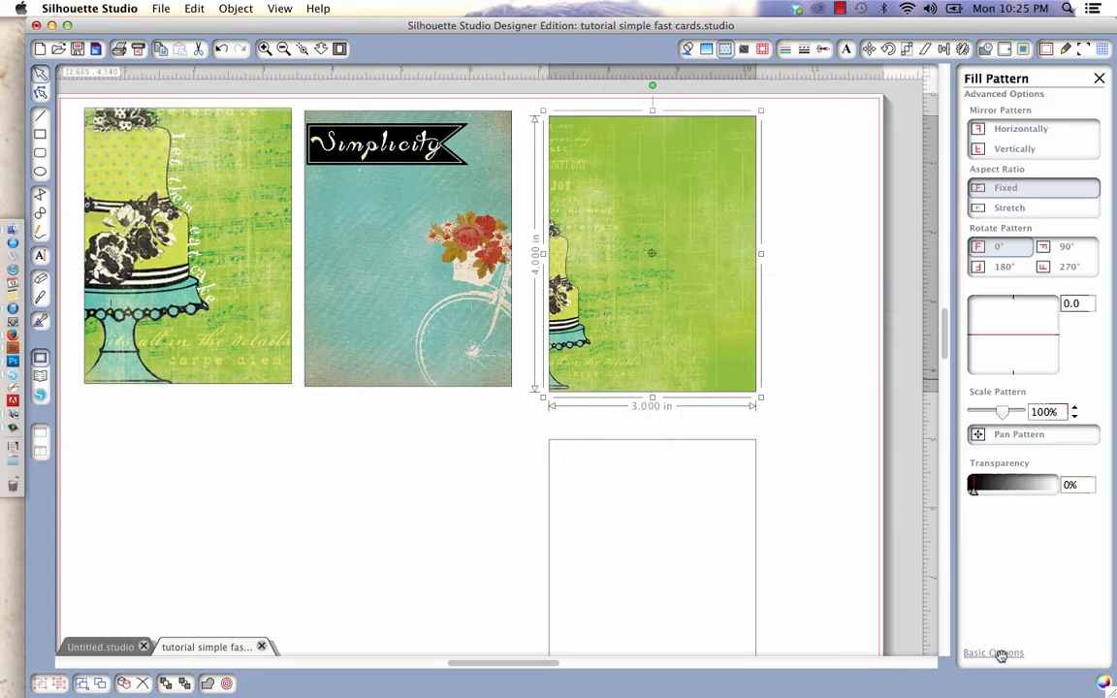
click(1075, 408)
click(1075, 409)
click(1075, 409)
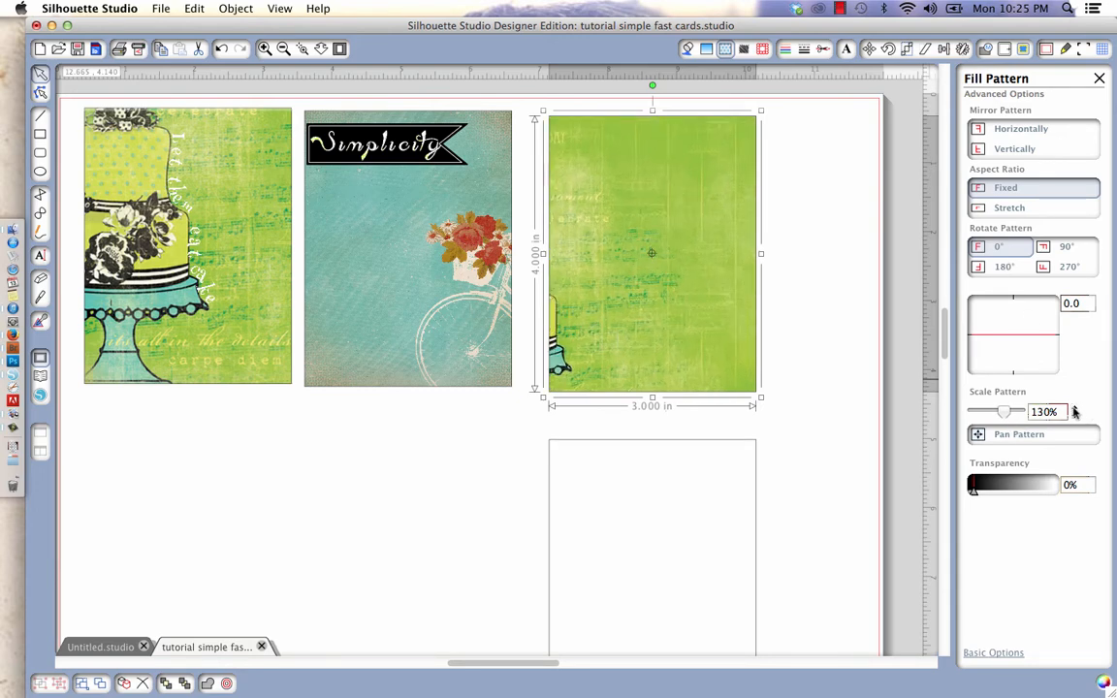
click(1075, 408)
click(1074, 408)
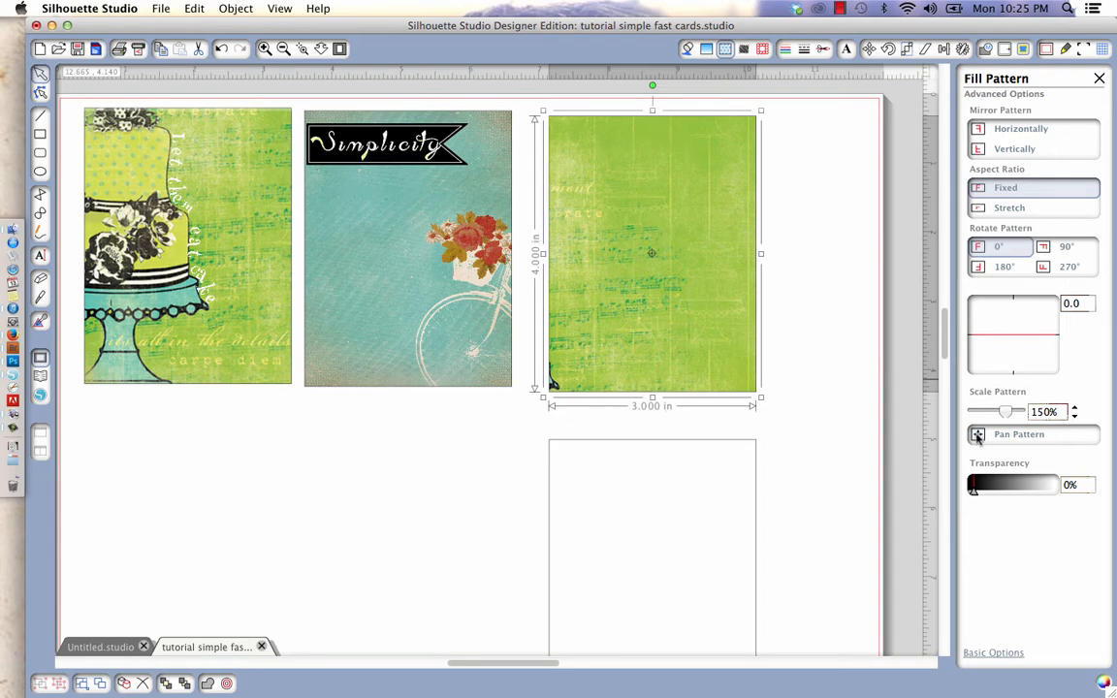
click(978, 436)
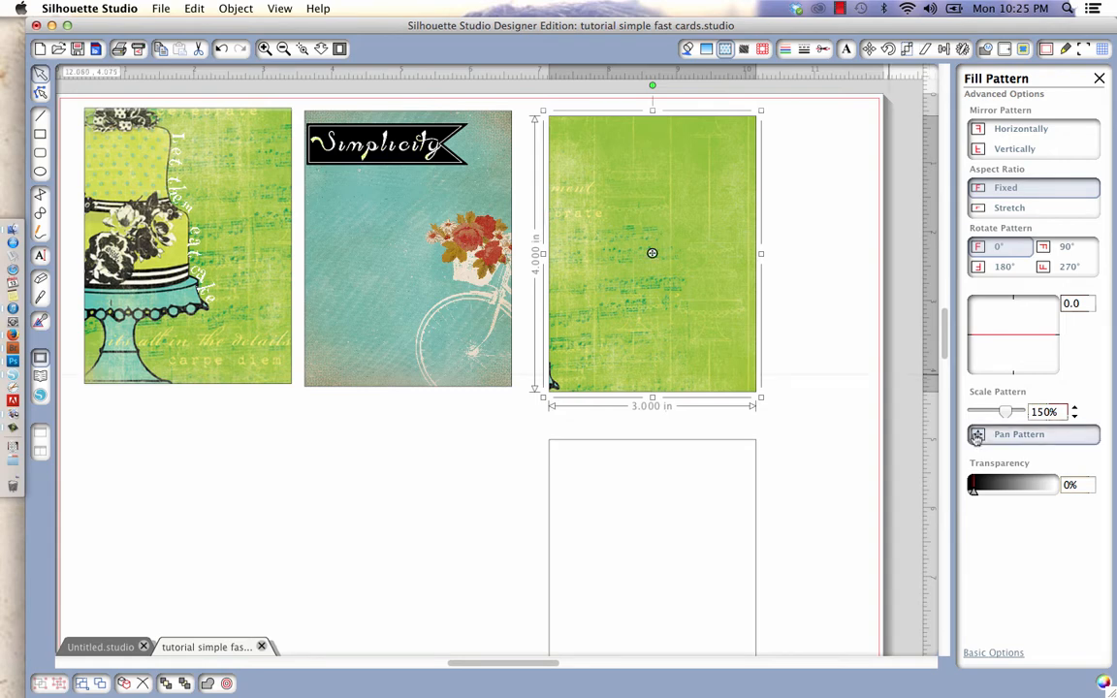
drag(652, 254, 754, 187)
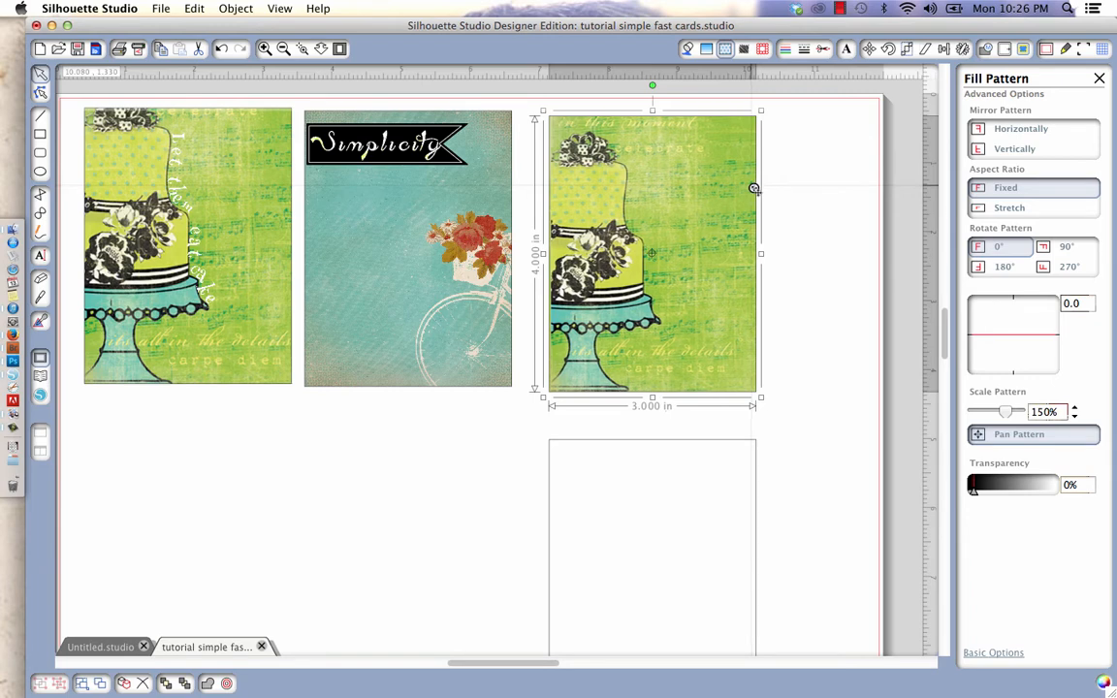
- Enlarge the cake pattern to 170% and pan it slightly up and to the right within the rectangle
click(1075, 409)
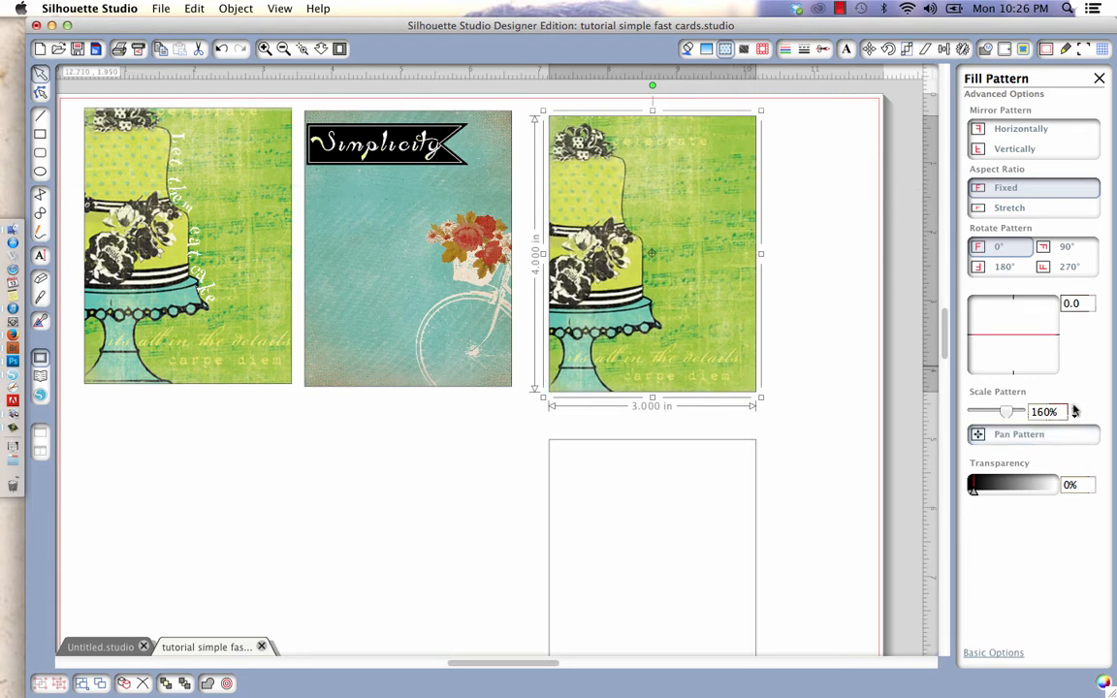
click(1014, 434)
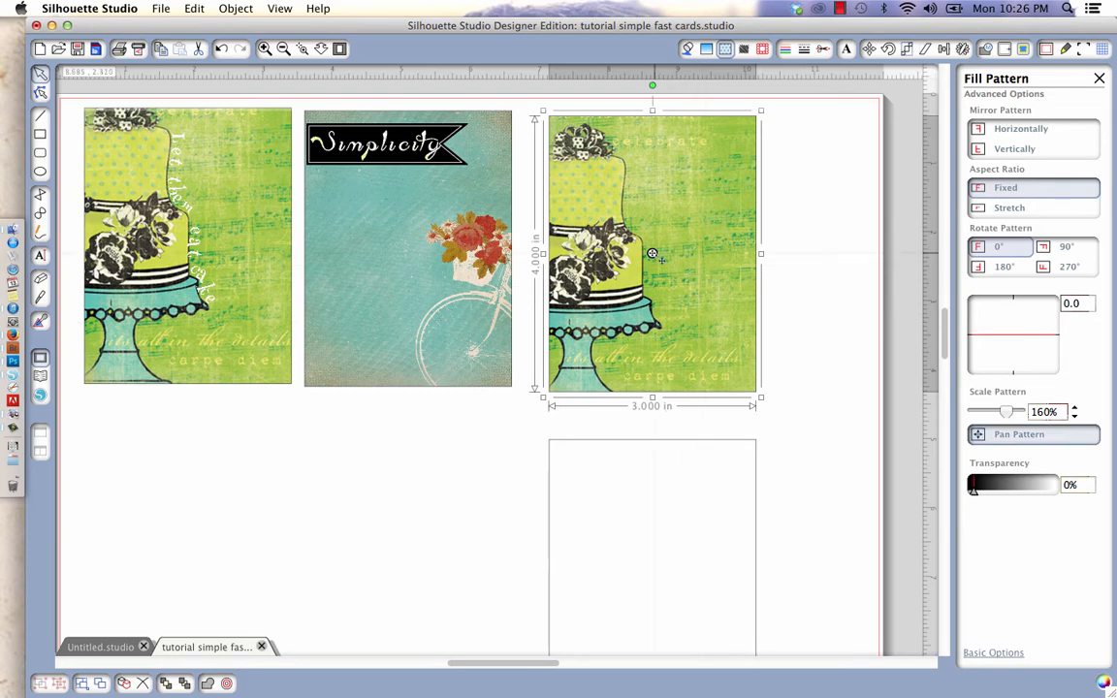
drag(653, 254, 657, 249)
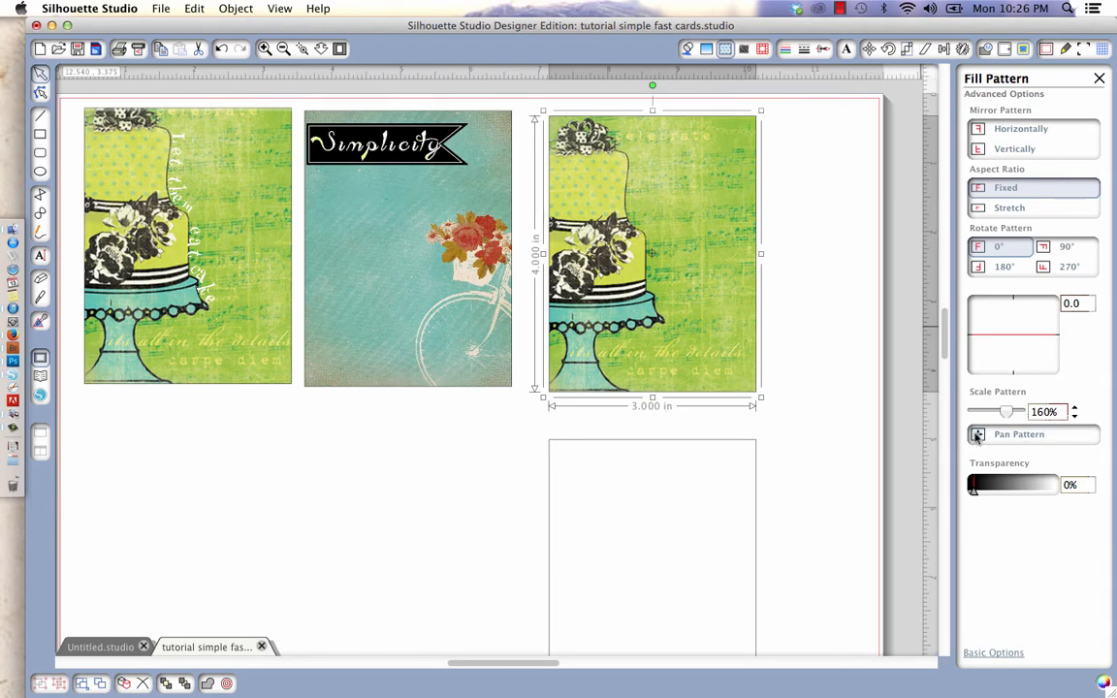
click(1073, 409)
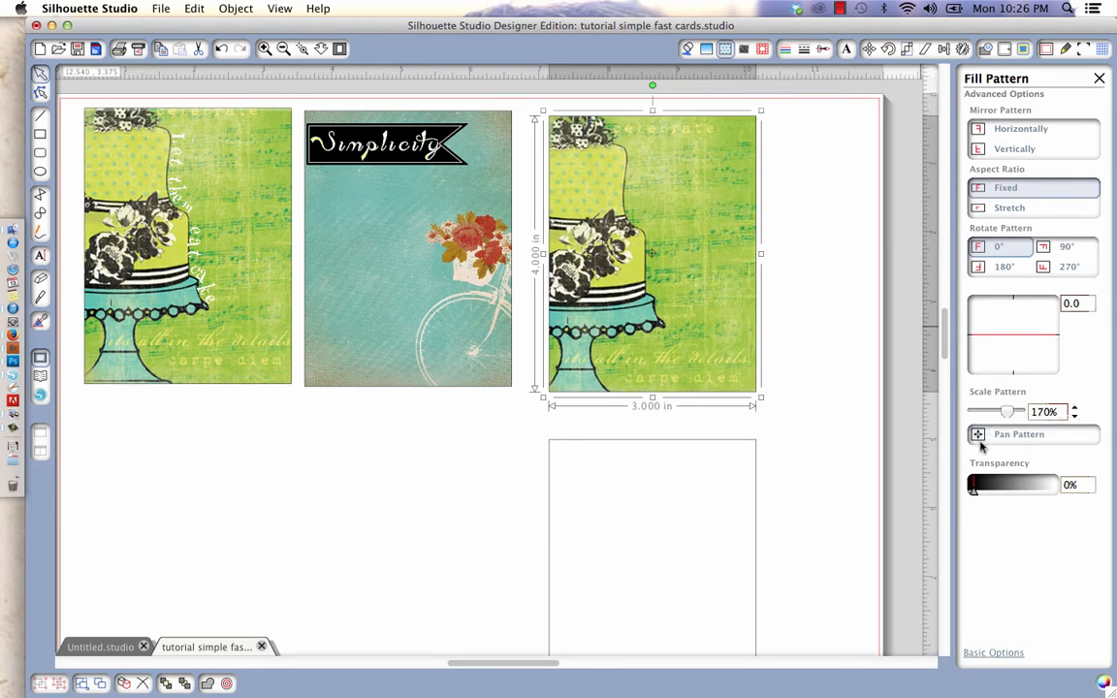
click(1019, 434)
drag(653, 254, 661, 242)
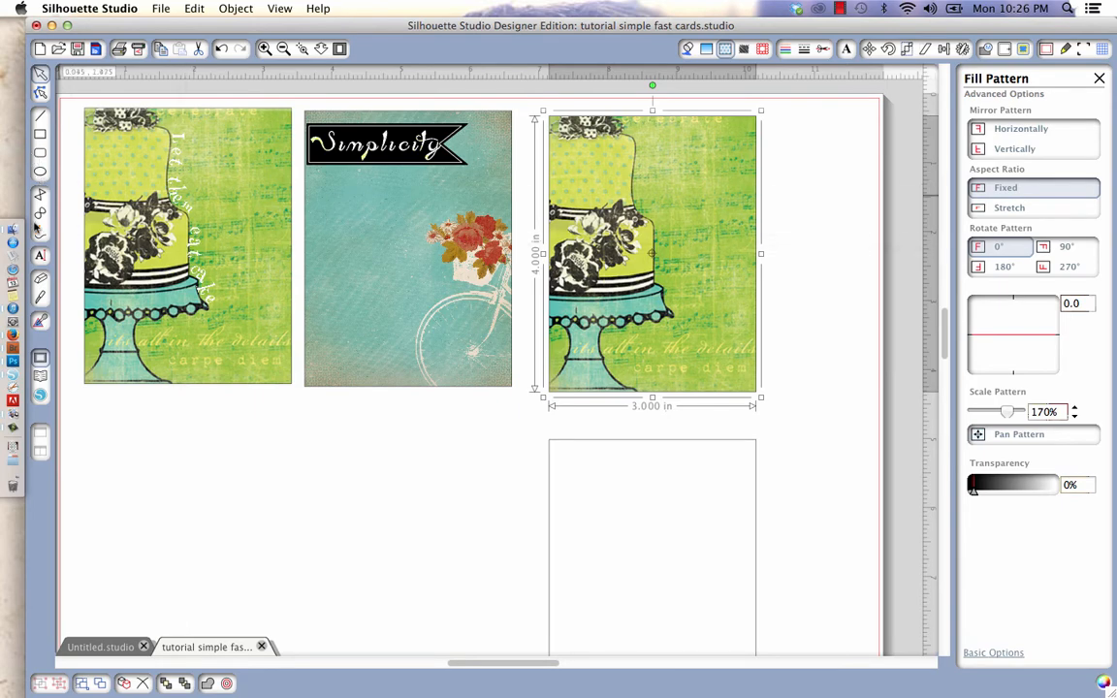
- Draw a freehand line along the cake's right outline, from the upper tier down to the rim of the cake stand
click(264, 49)
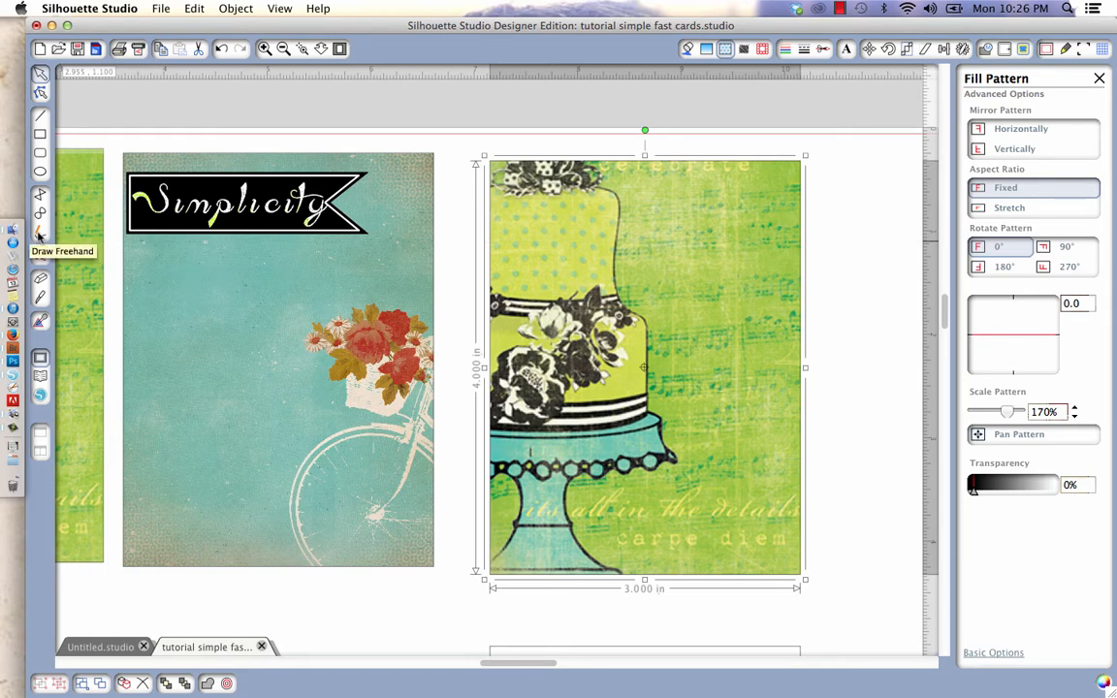
click(38, 235)
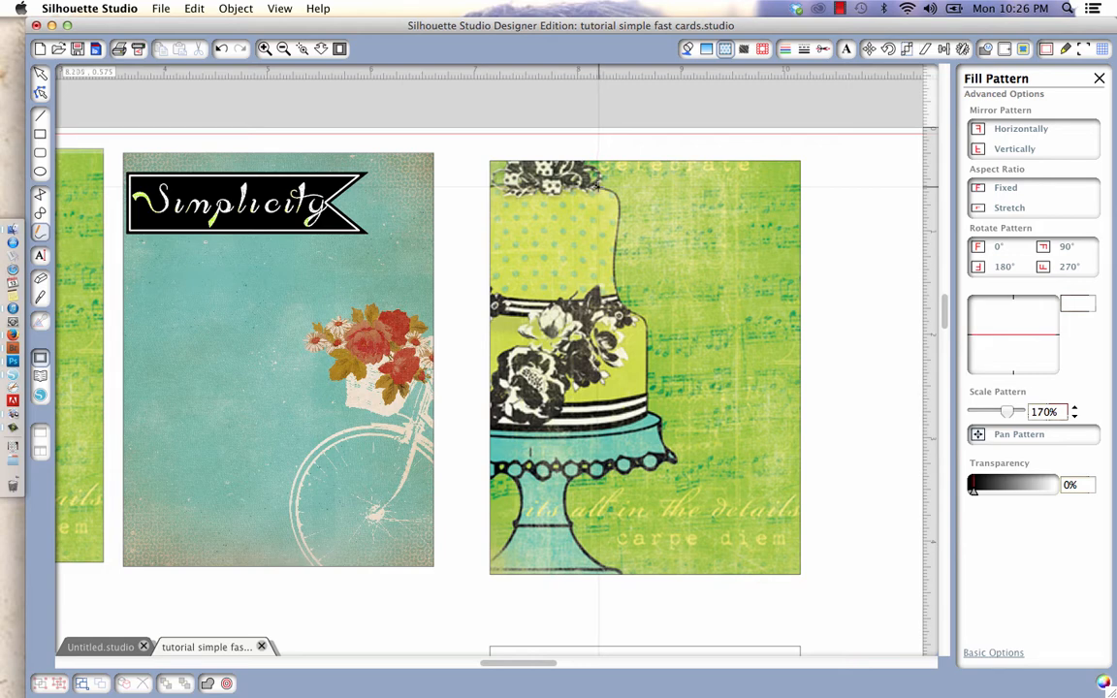
mouse_move(598, 186)
mouse_down()
mouse_move(620, 219)
mouse_move(615, 278)
mouse_move(648, 318)
mouse_move(649, 411)
mouse_move(677, 458)
mouse_up()
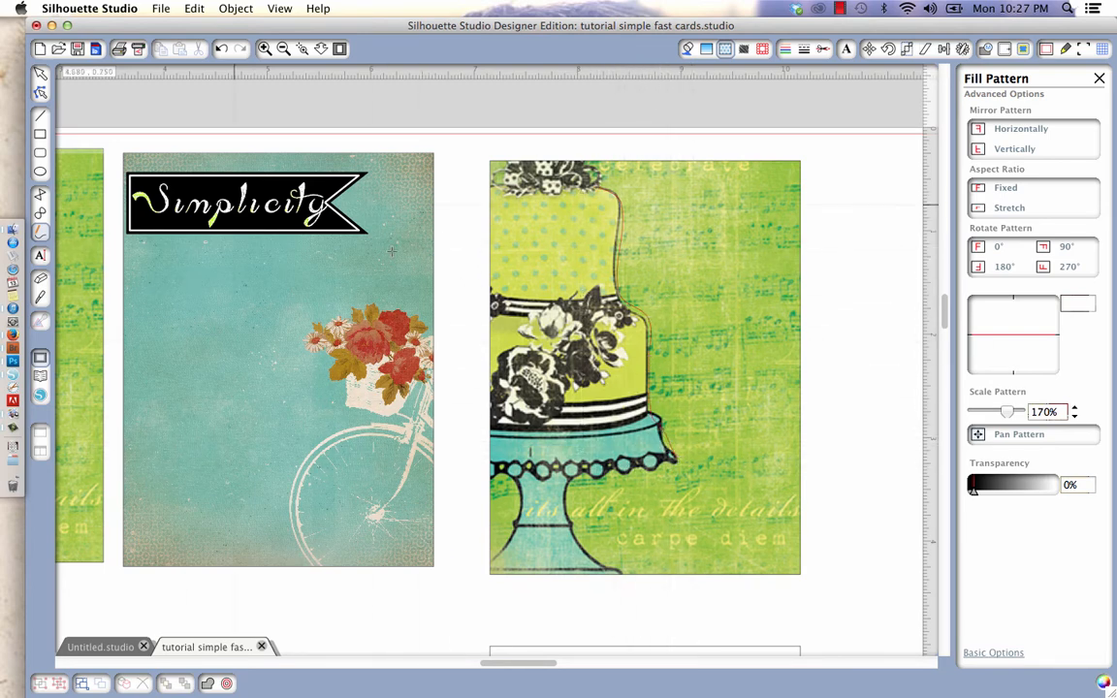
- Edit the freehand line's points and curve handles so that it follows the cake's outline more closely
click(40, 92)
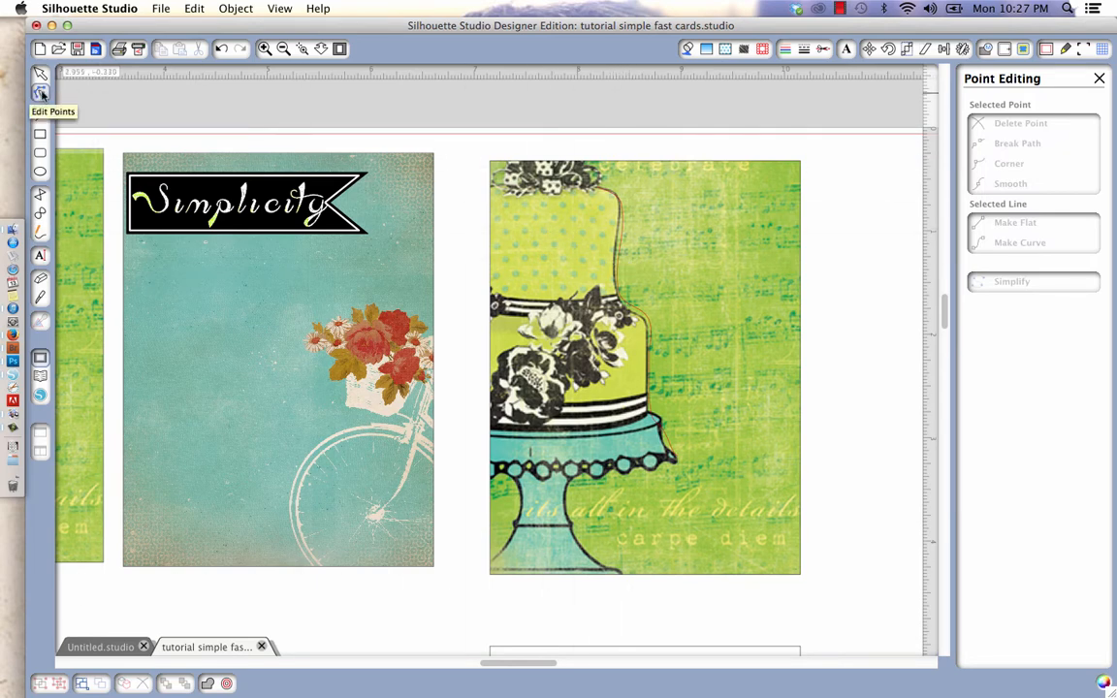
click(618, 268)
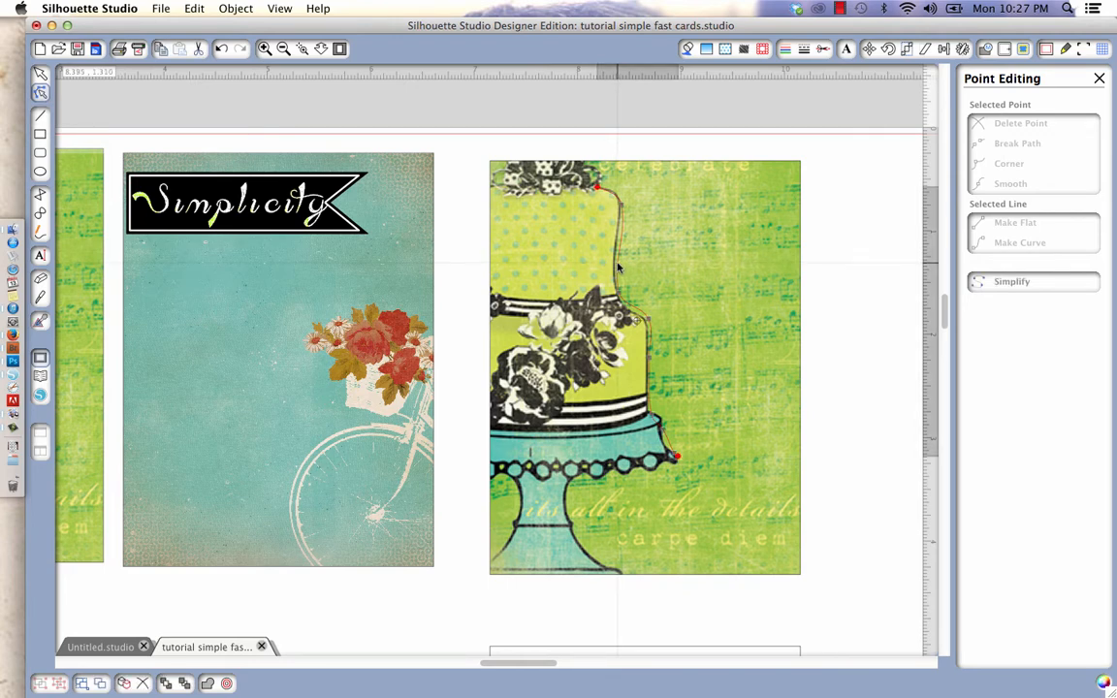
click(621, 203)
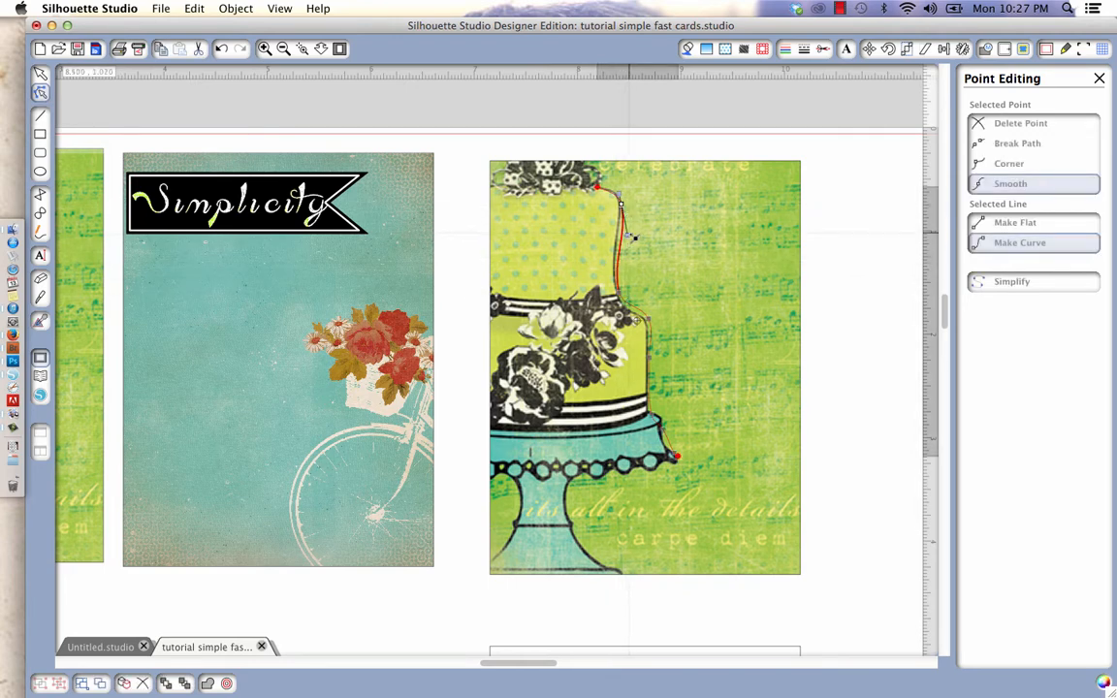
drag(628, 238, 626, 239)
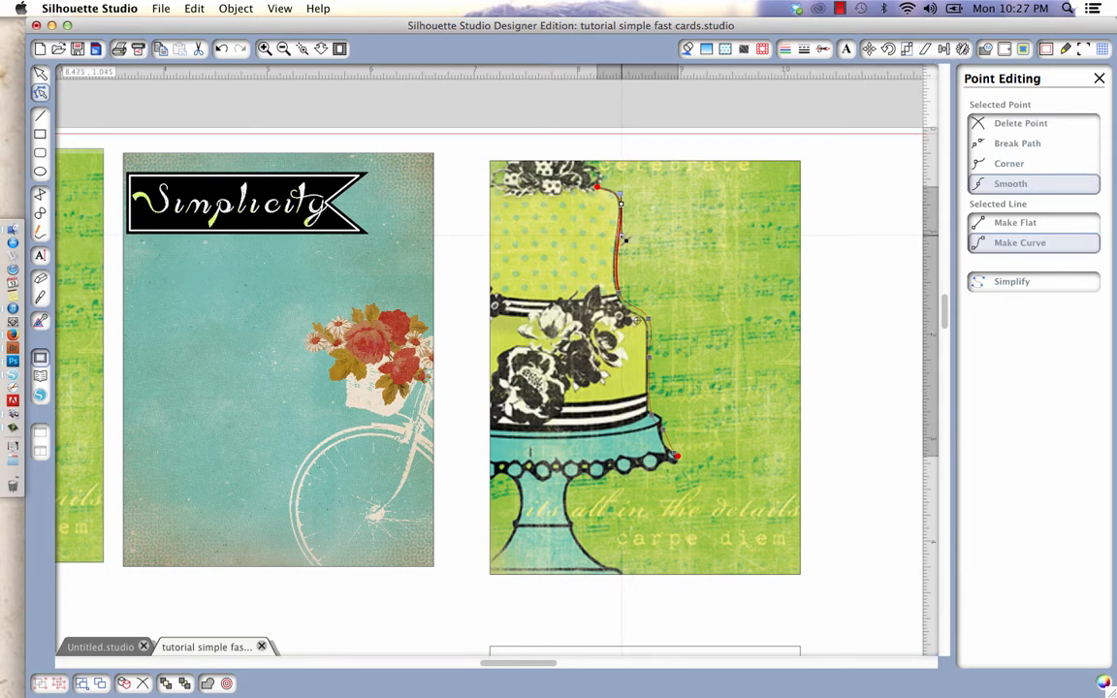
click(649, 320)
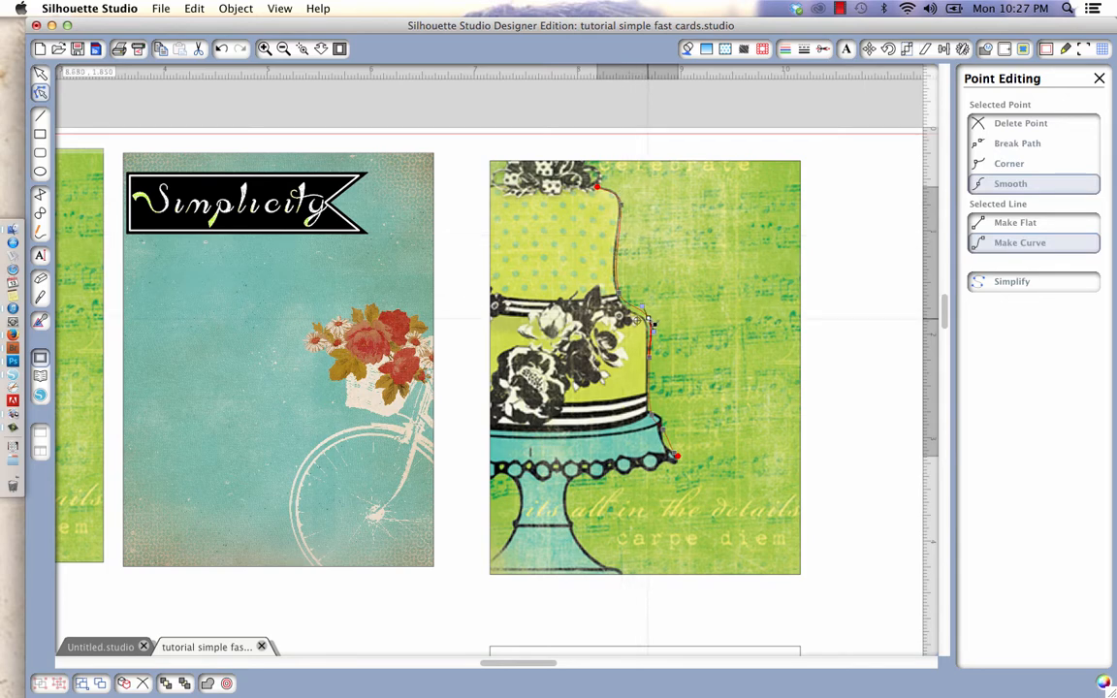
drag(649, 319, 647, 318)
drag(642, 313, 664, 334)
click(653, 418)
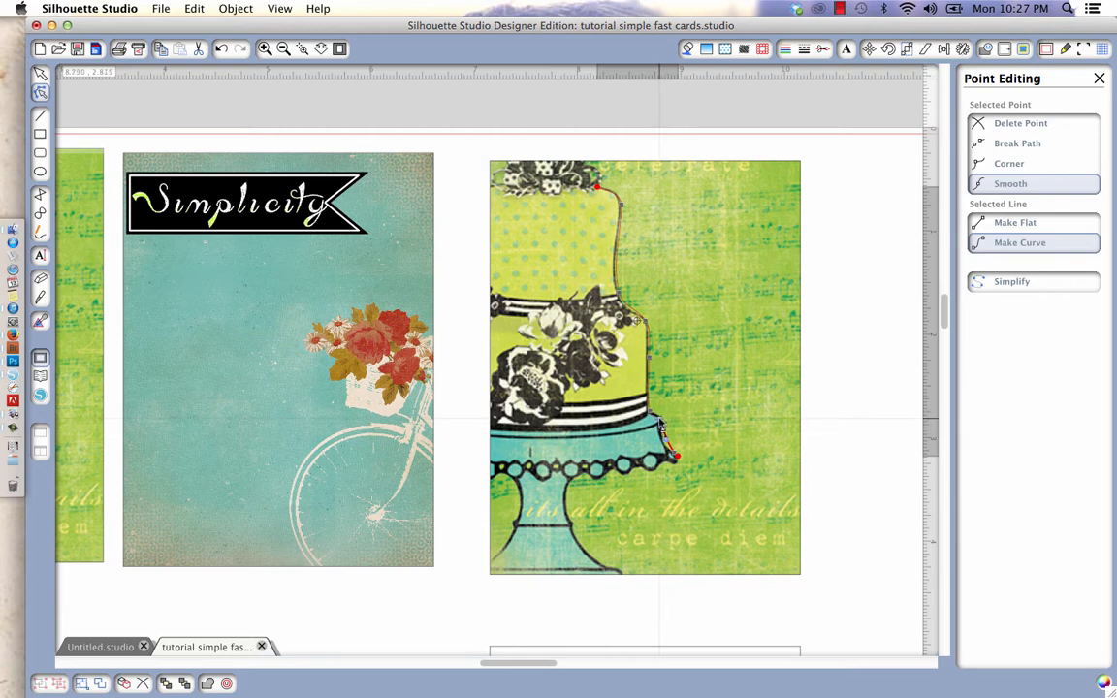
click(665, 430)
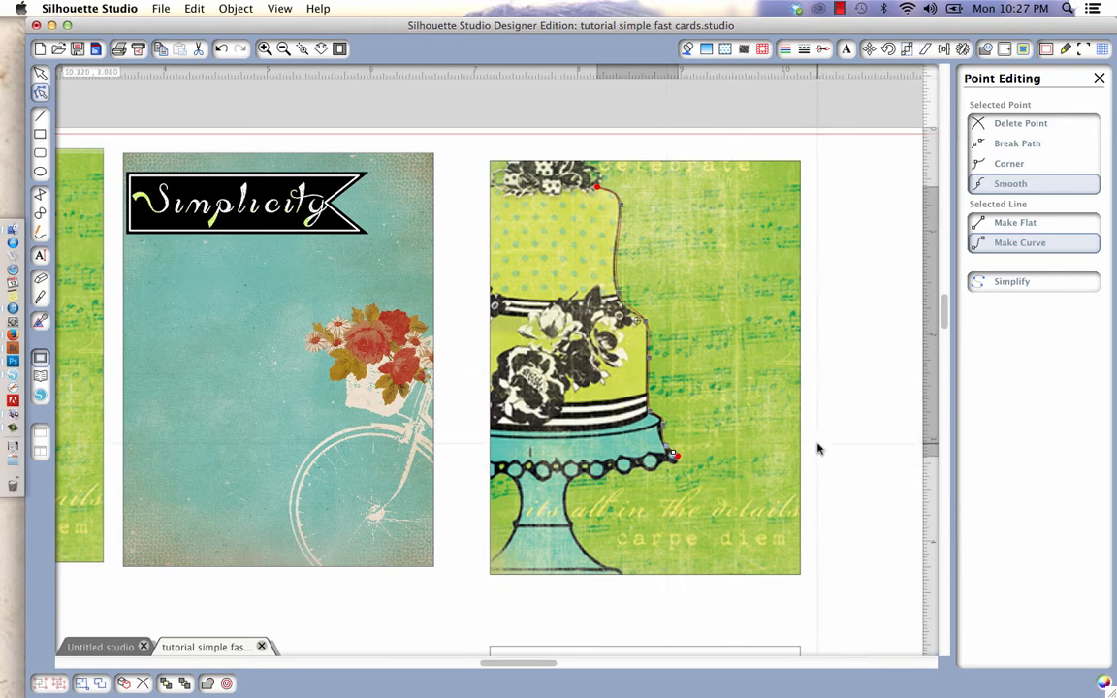
click(818, 449)
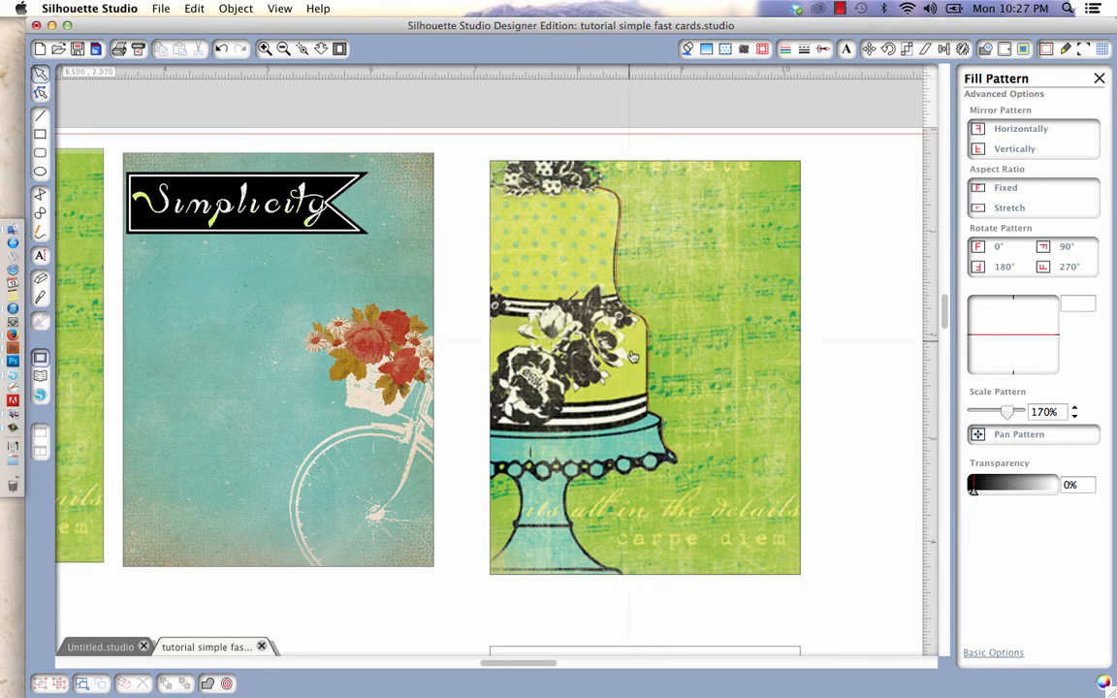
- Move the freehand line off the cake outline onto the plain green area to its right
click(618, 284)
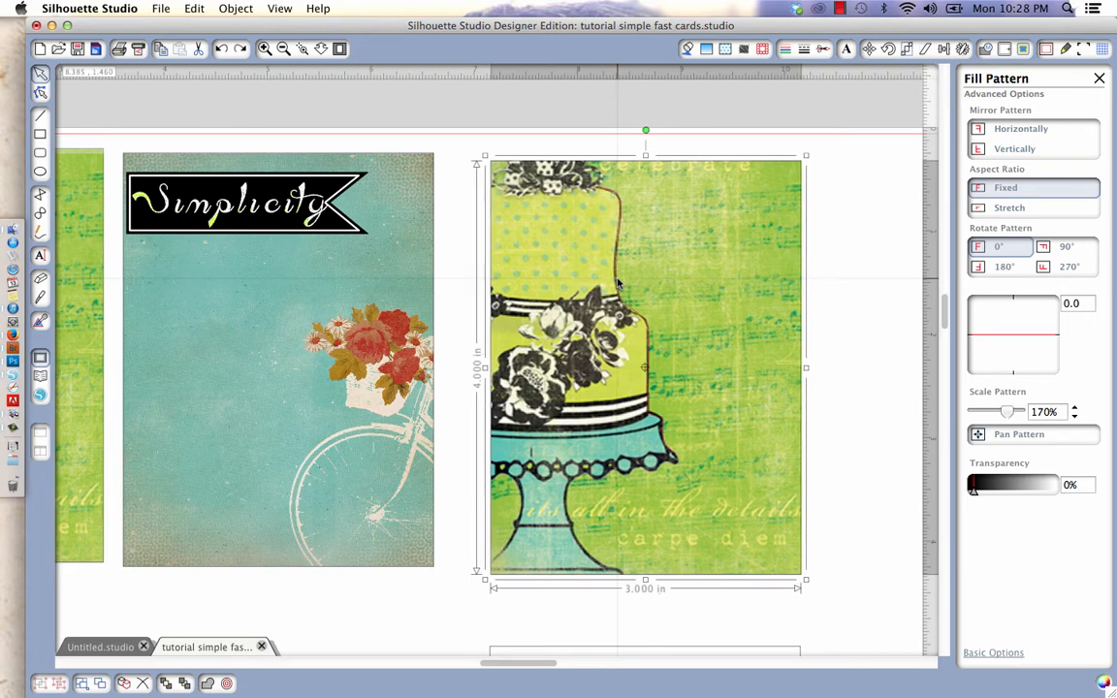
click(617, 284)
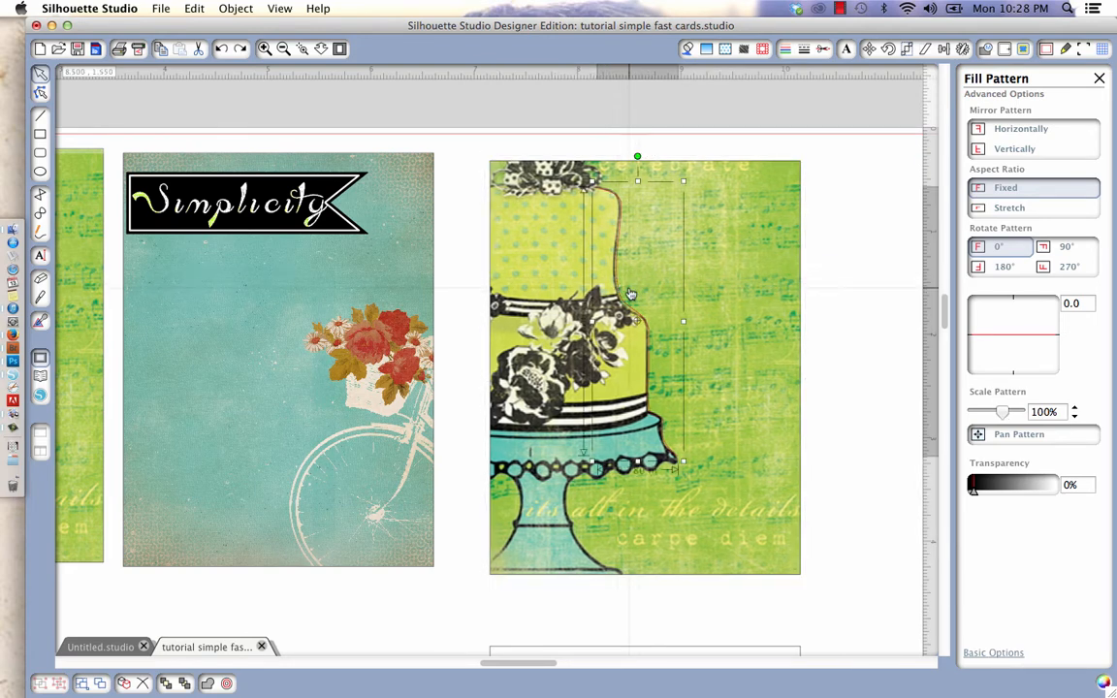
click(629, 294)
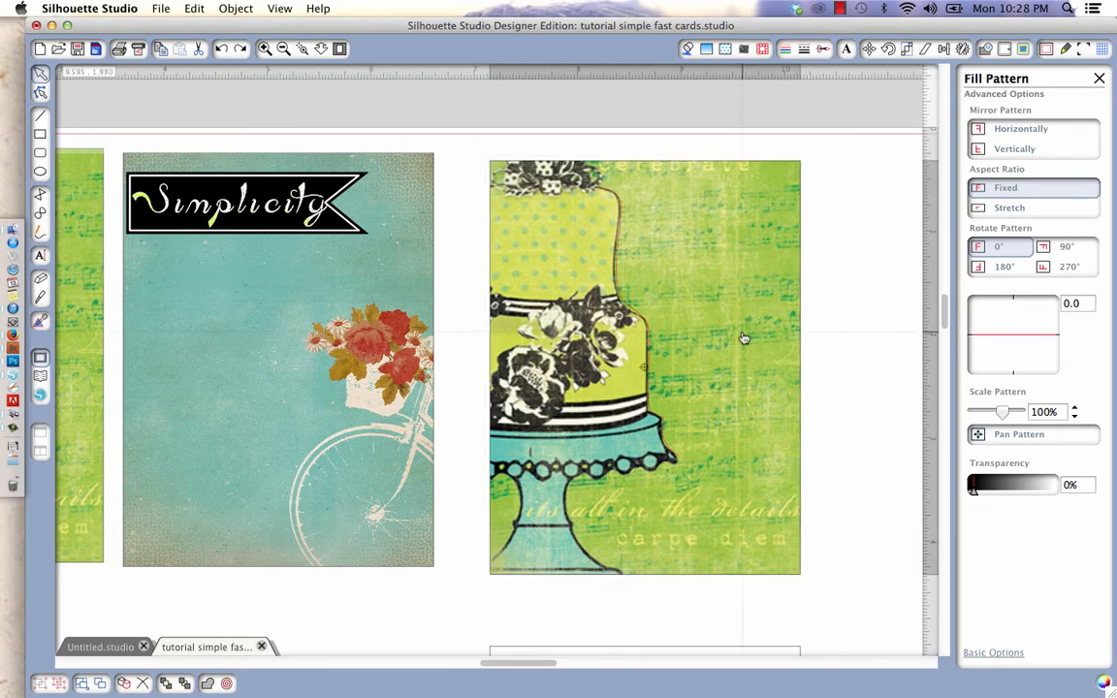
click(632, 314)
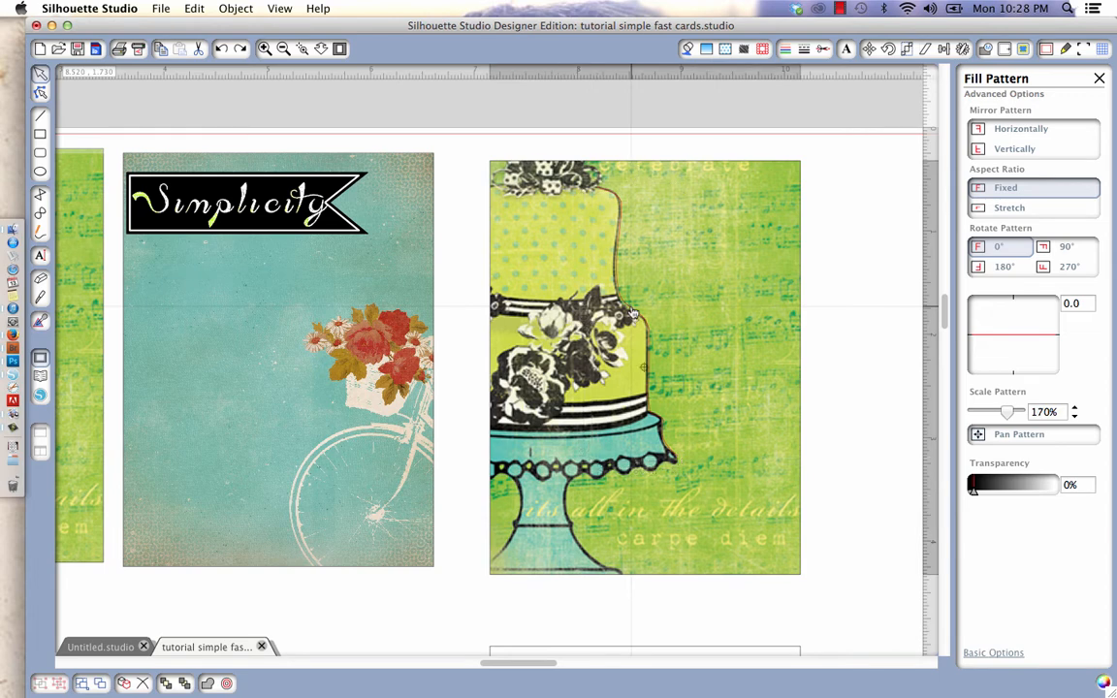
drag(631, 313, 696, 319)
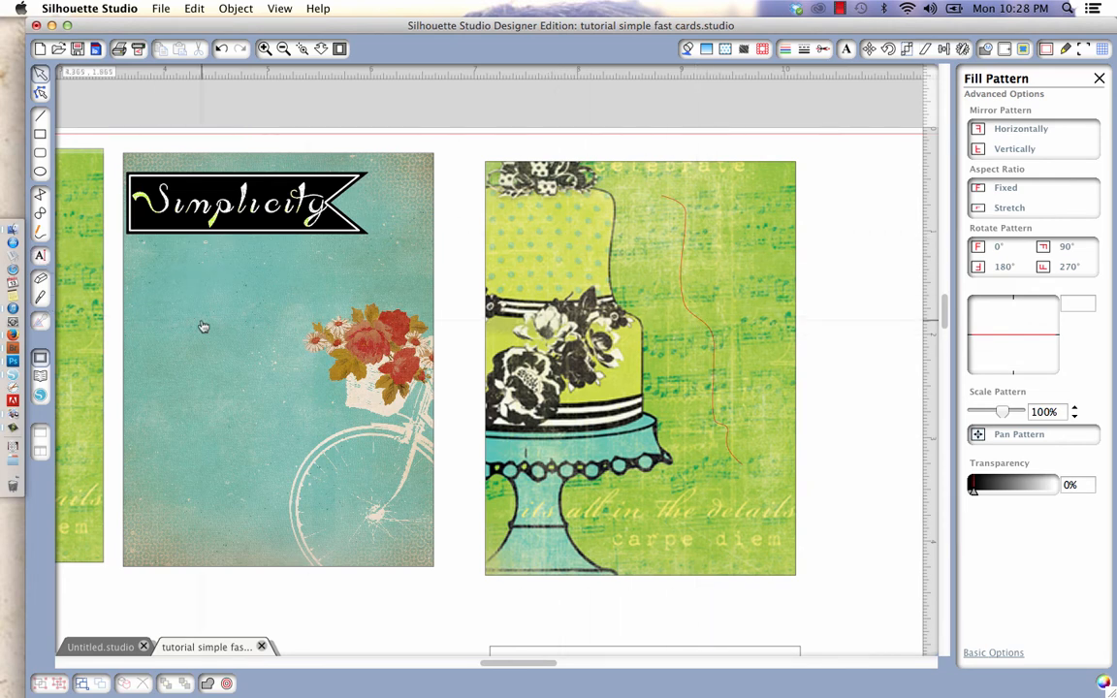
- Add the text "Let them eat cake" over the cake's upper tier in the Henny Penny font at 24 pt
click(41, 256)
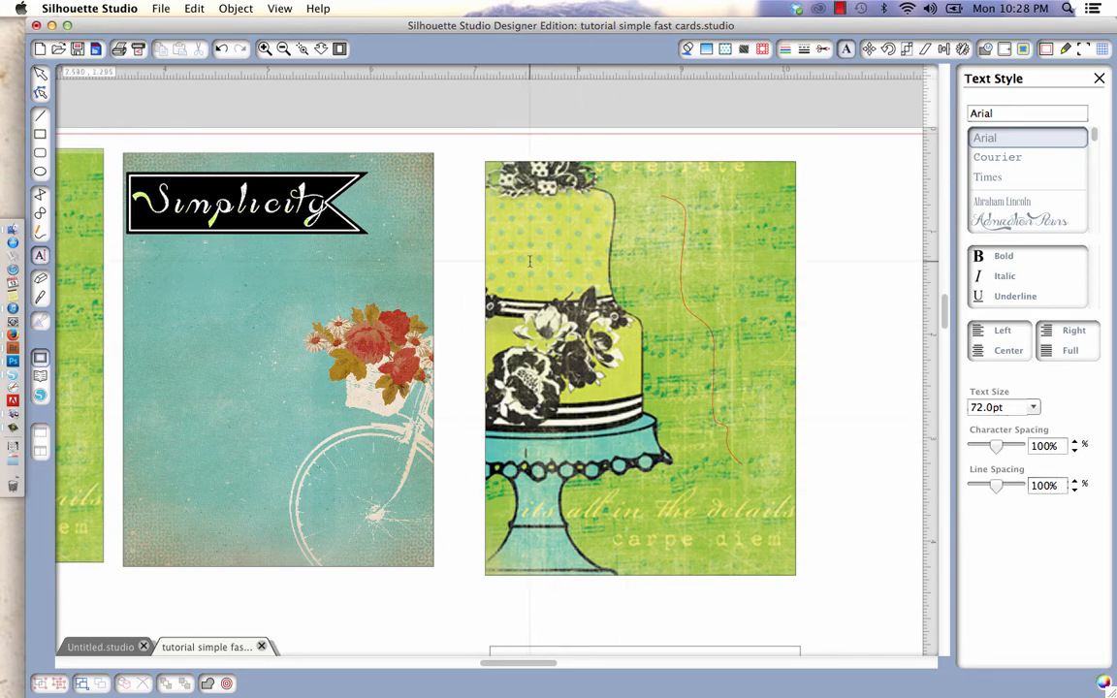
click(480, 238)
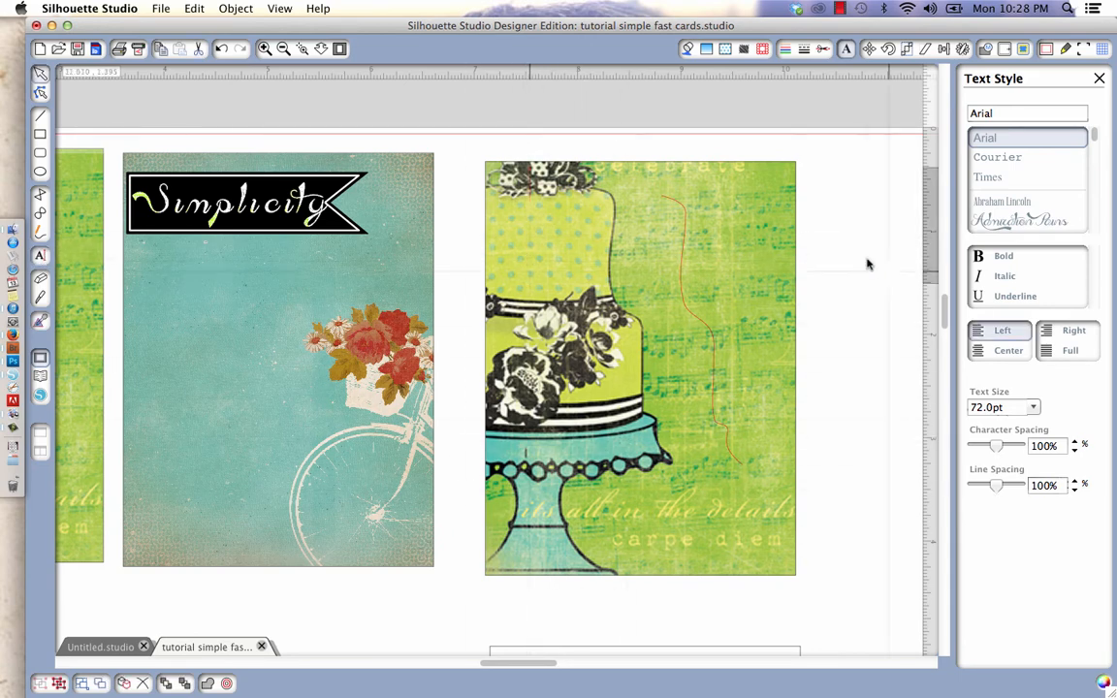
click(40, 257)
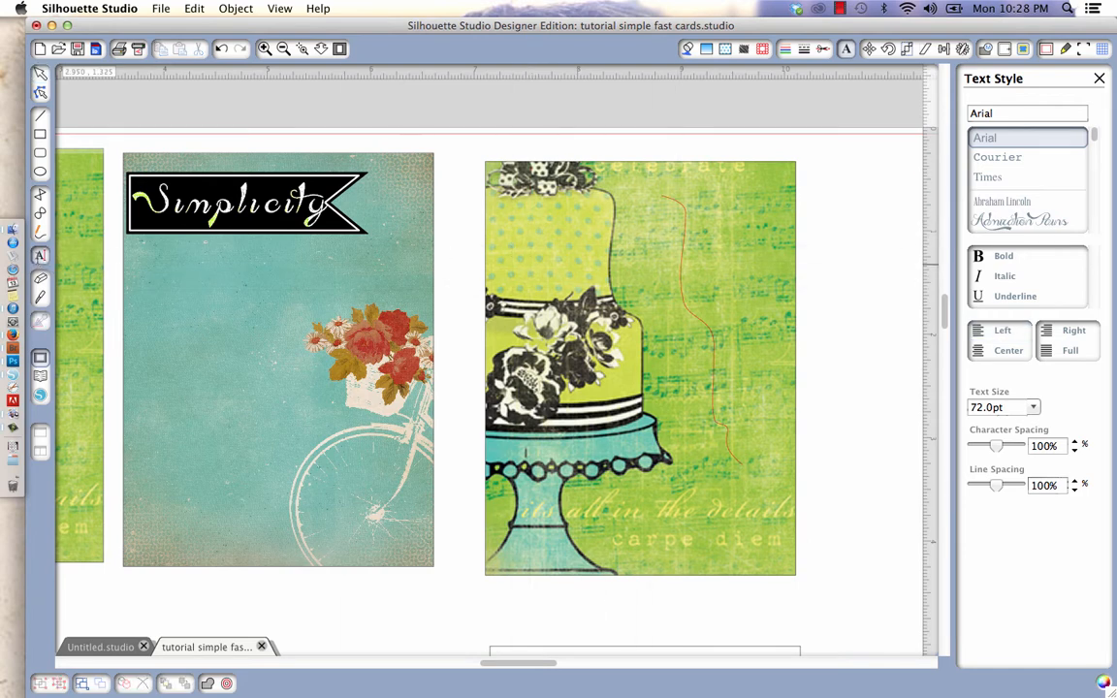
click(488, 218)
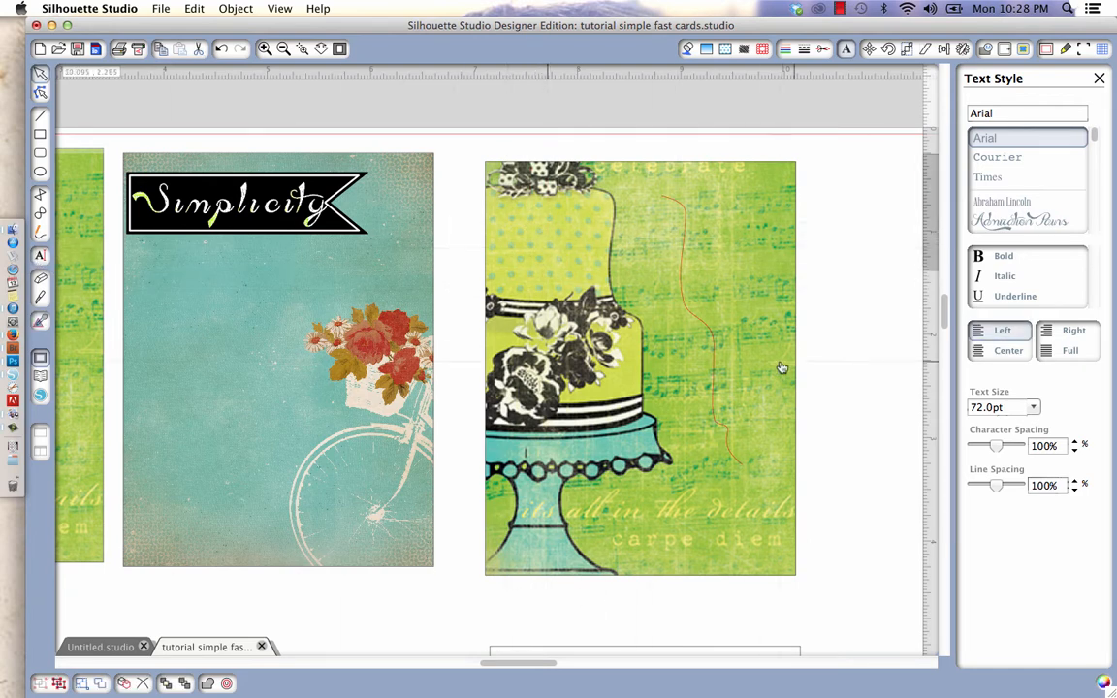
click(1031, 411)
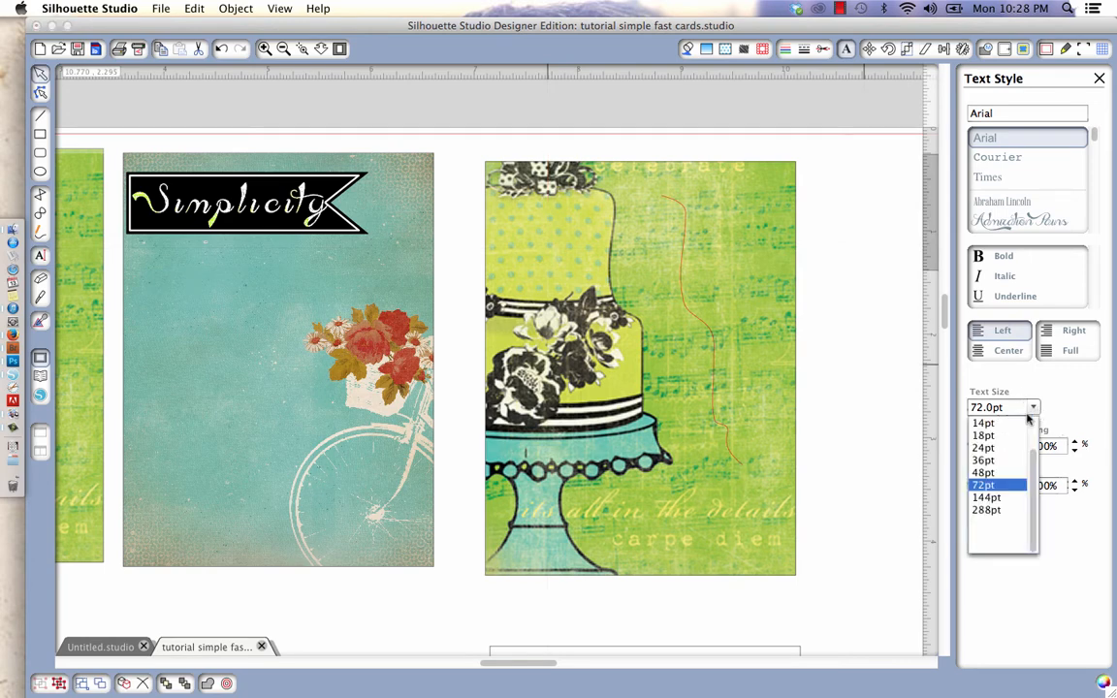
click(987, 448)
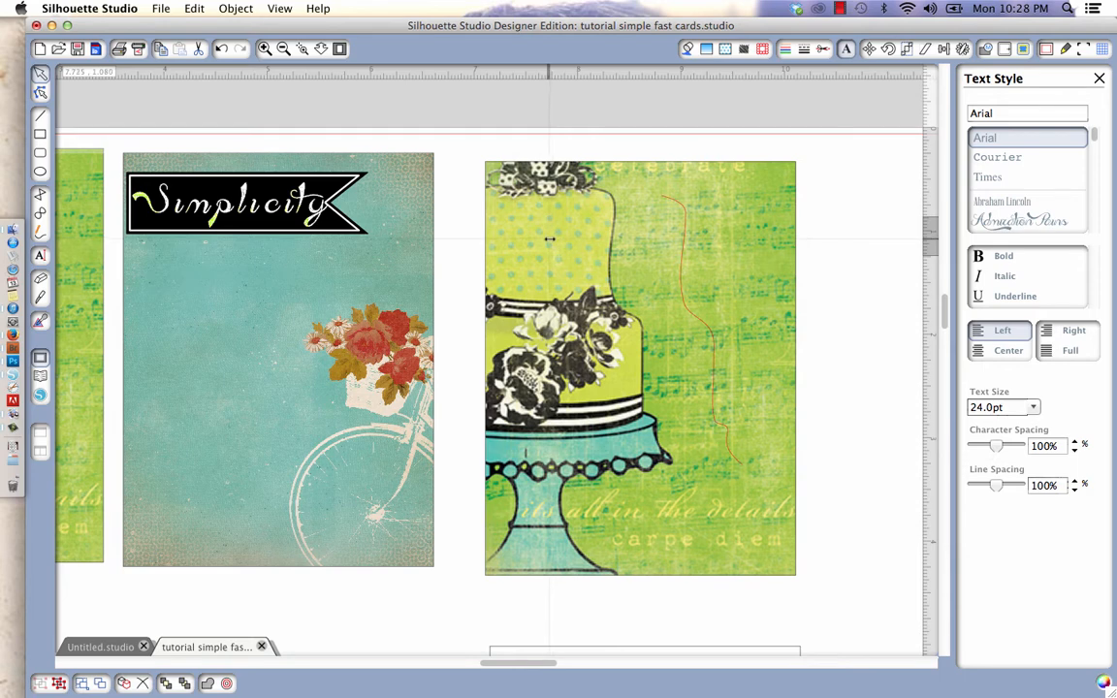
click(999, 112)
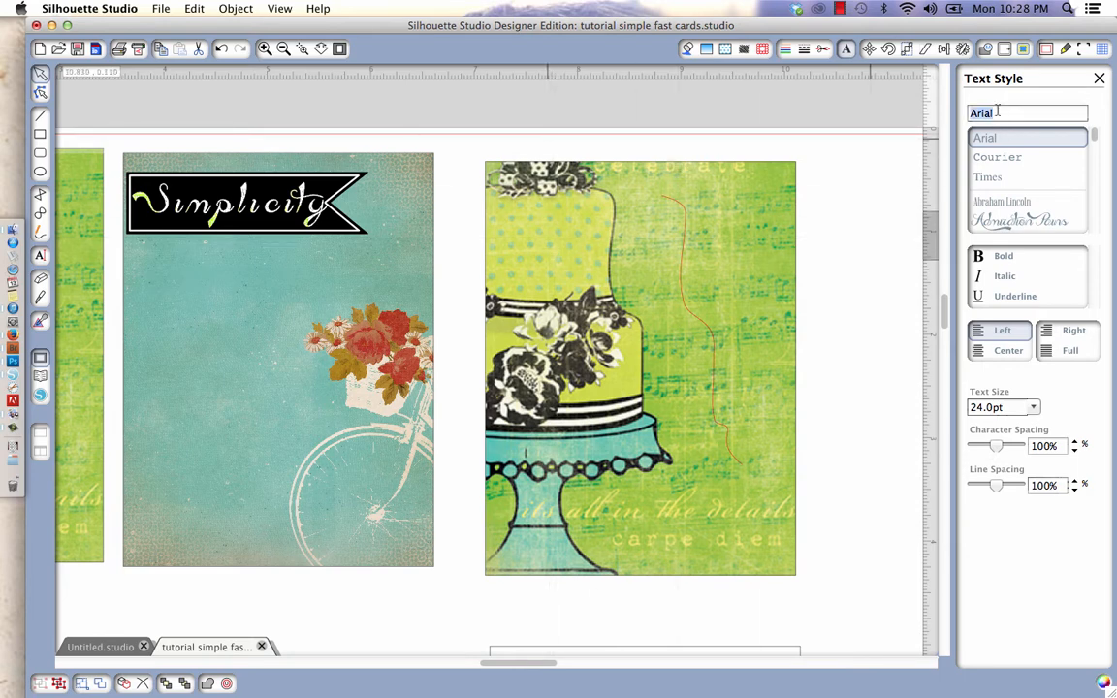
text(henny Penny)
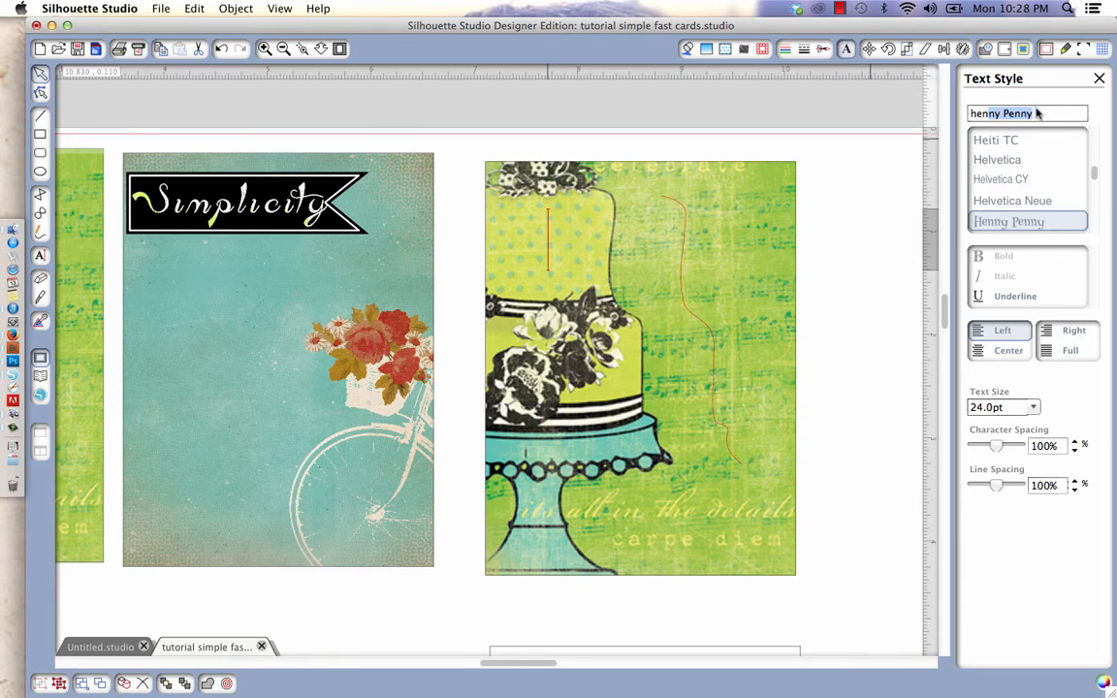
click(1038, 113)
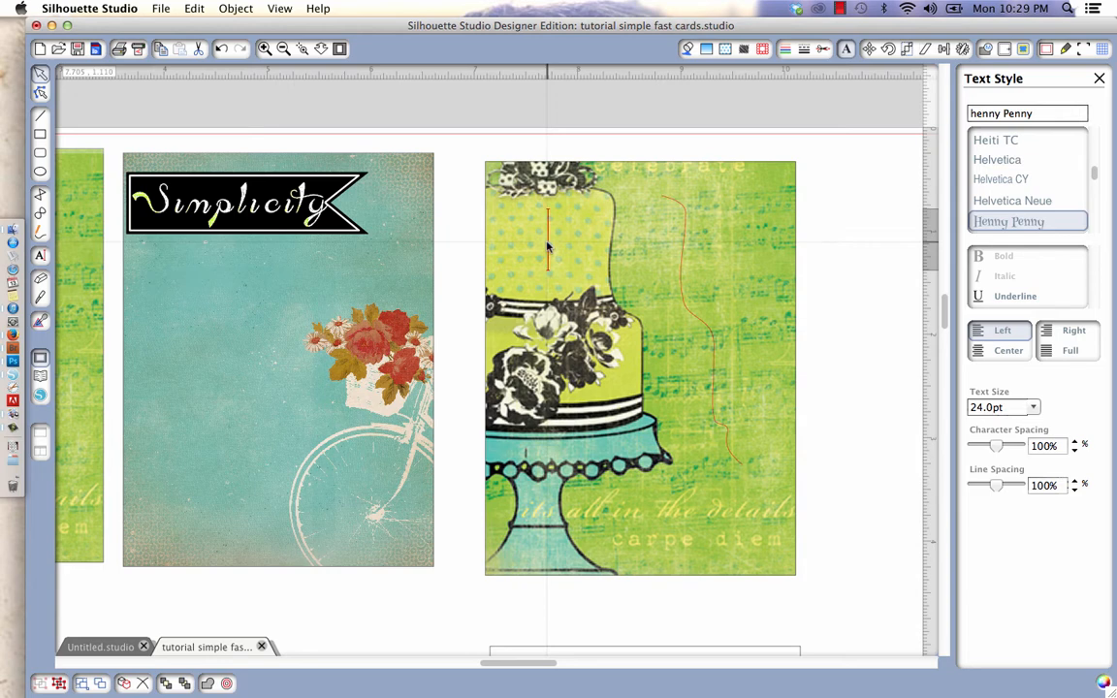
text(Let them)
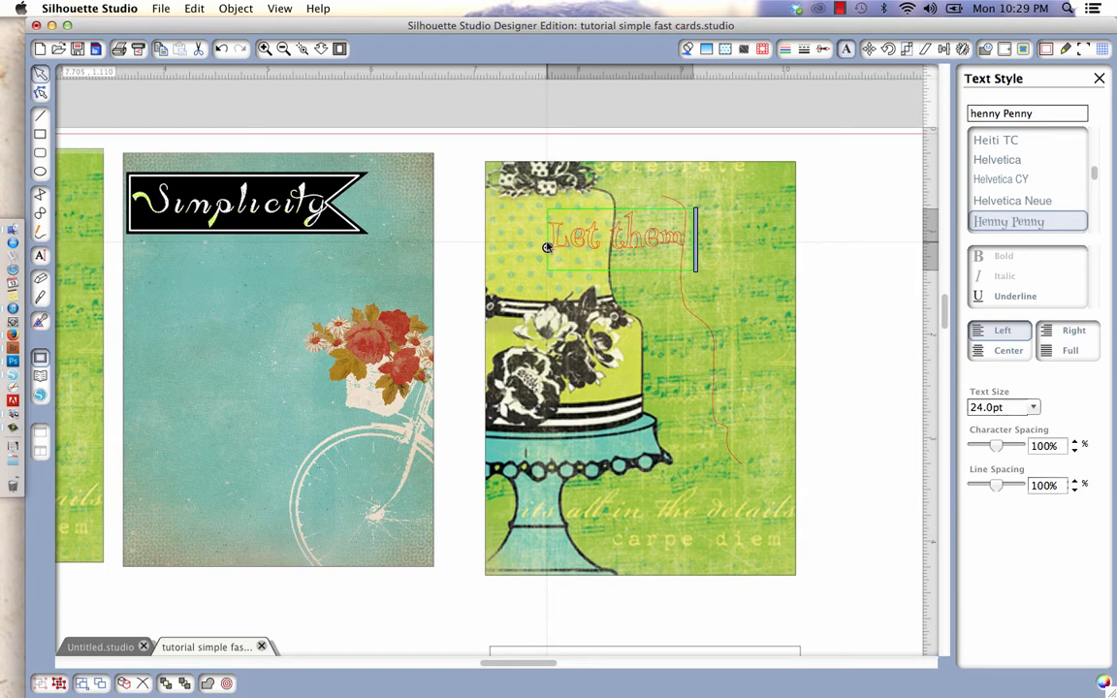
text(eat)
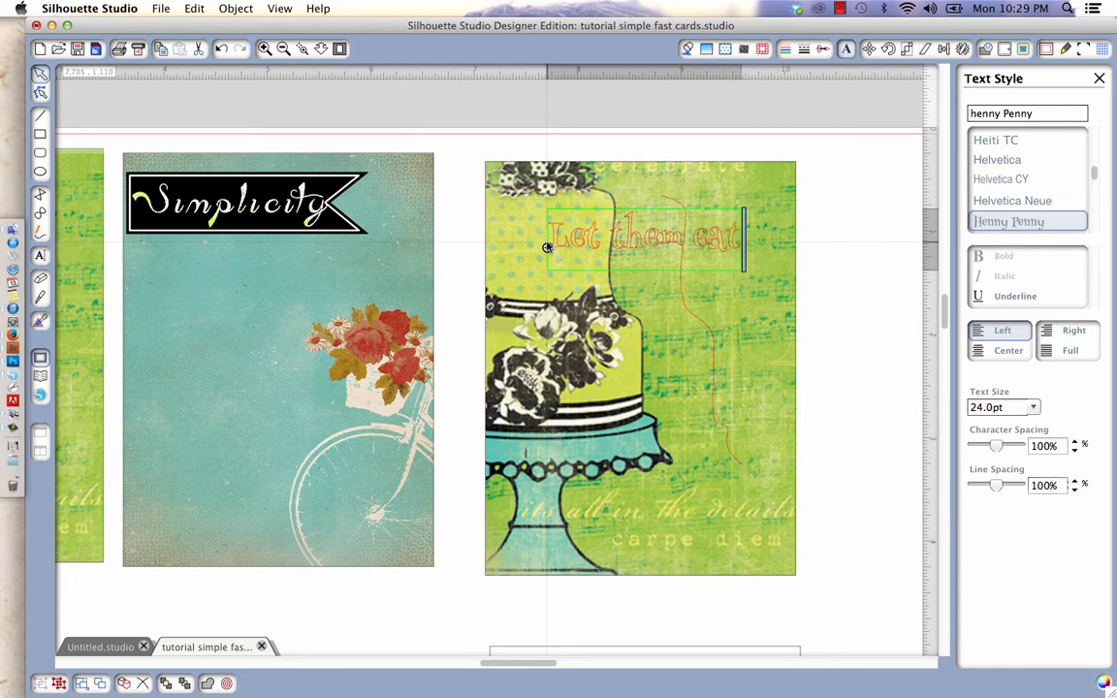
text( cake)
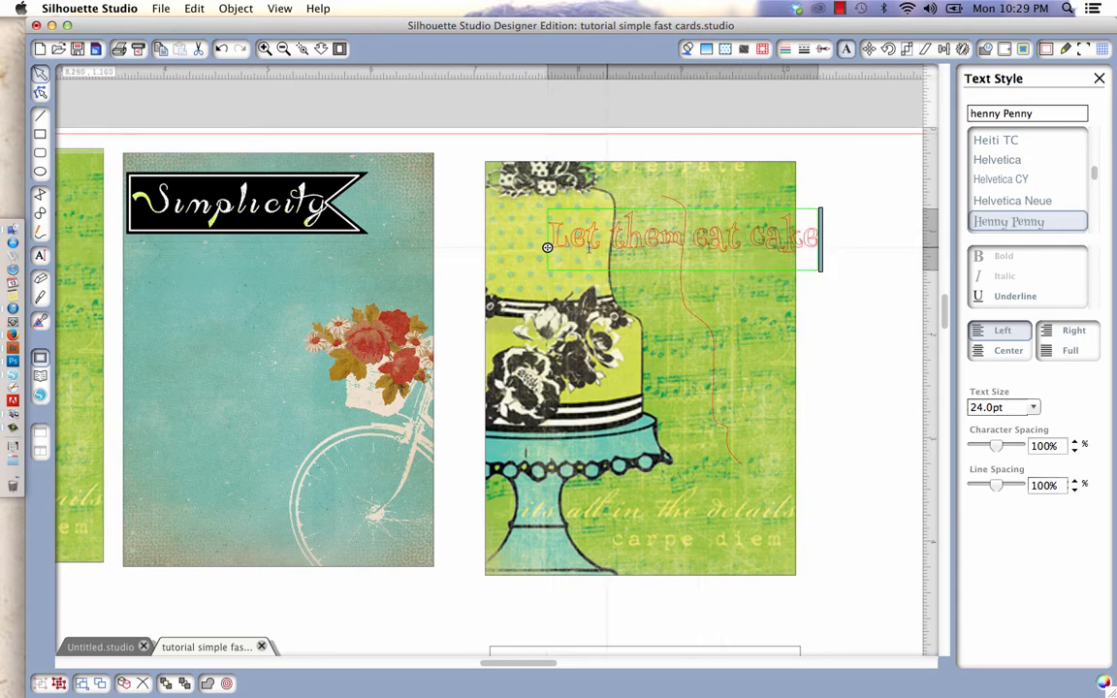
- Fill the "Let them eat cake" text with white and remove its outline colour
drag(798, 238, 541, 242)
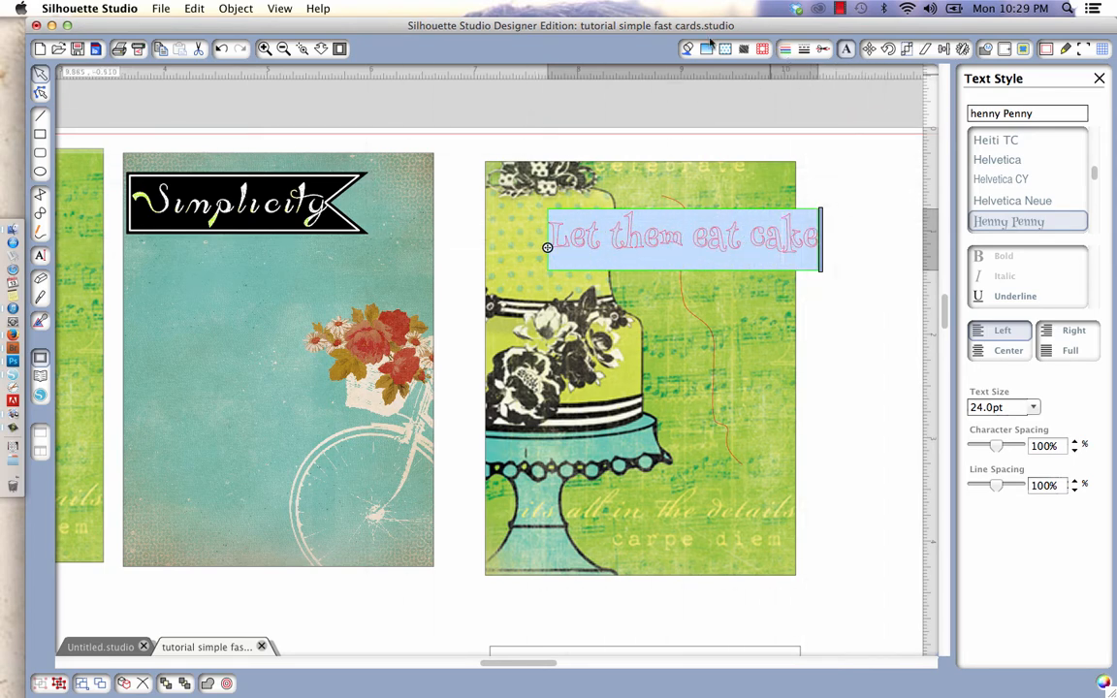
click(689, 52)
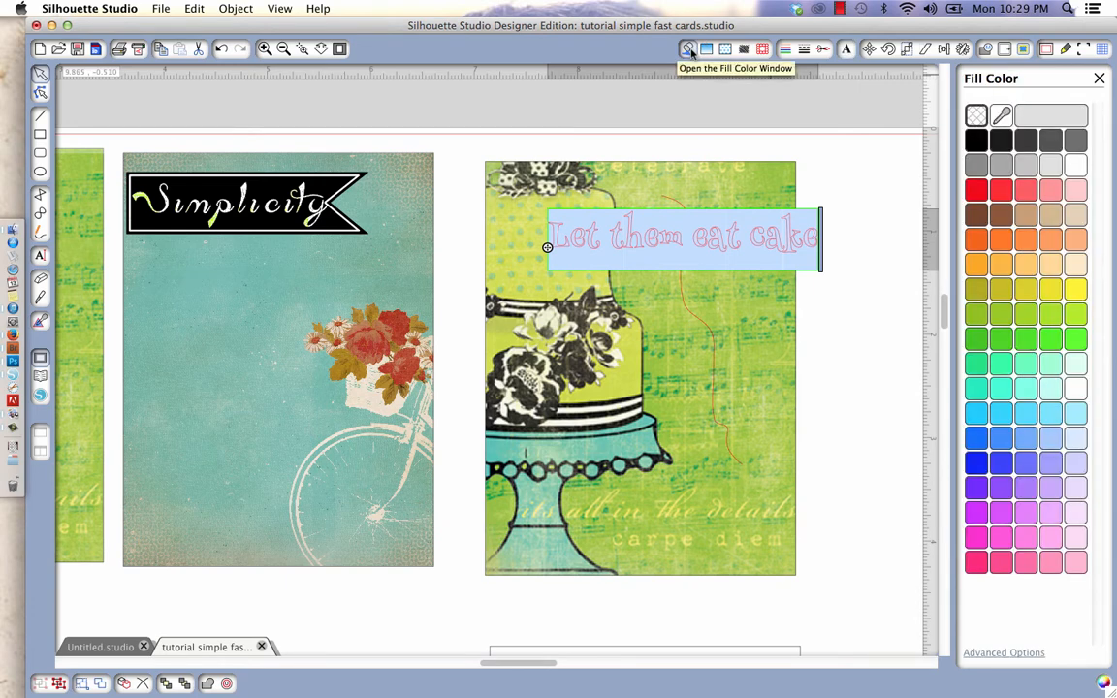
click(1073, 169)
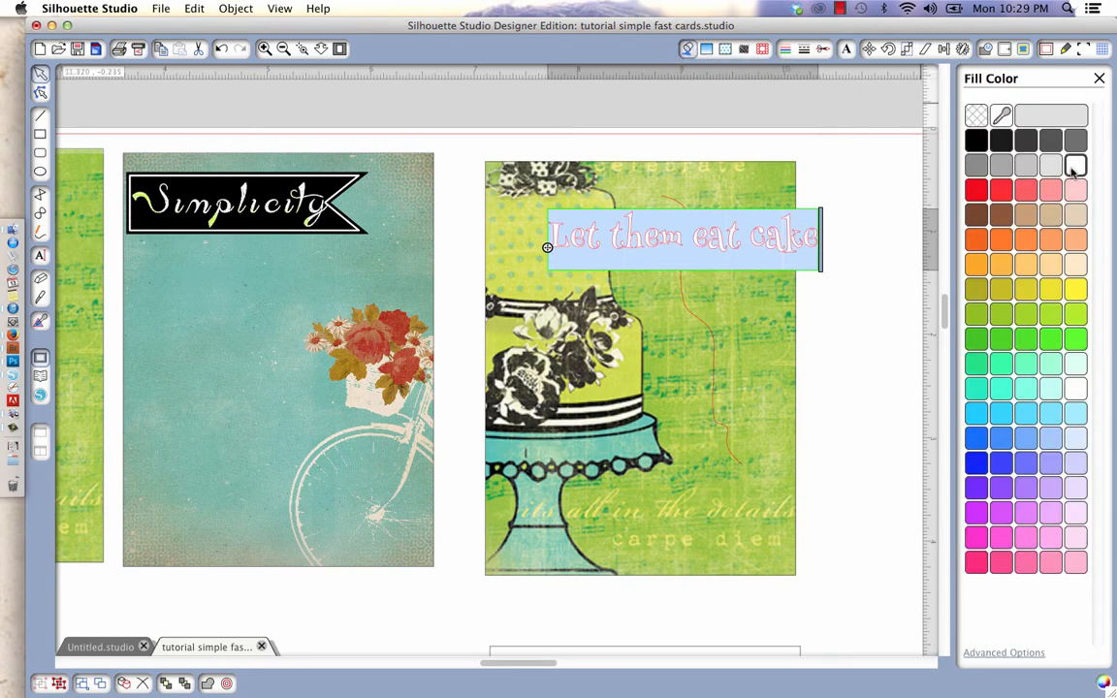
click(786, 49)
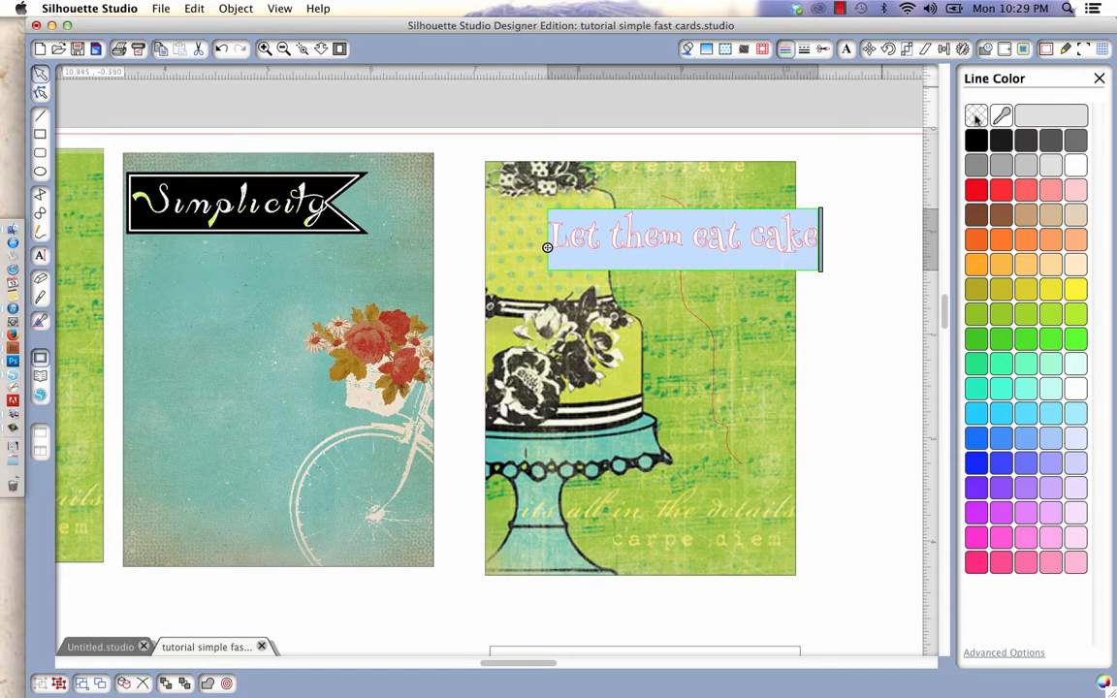
click(976, 118)
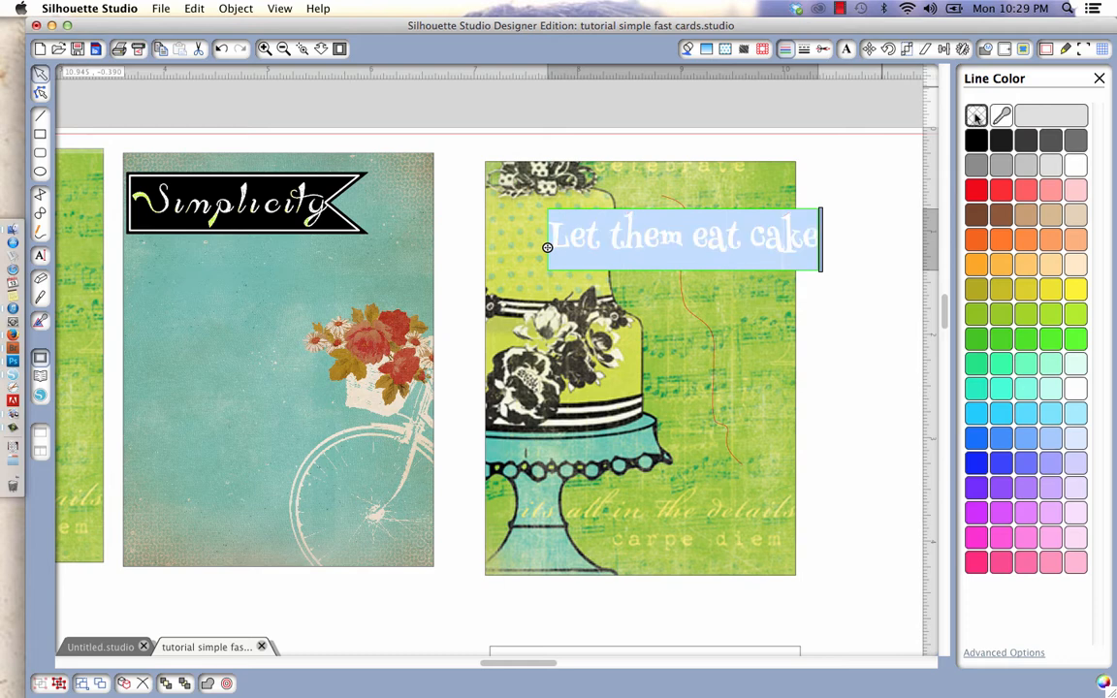
click(786, 307)
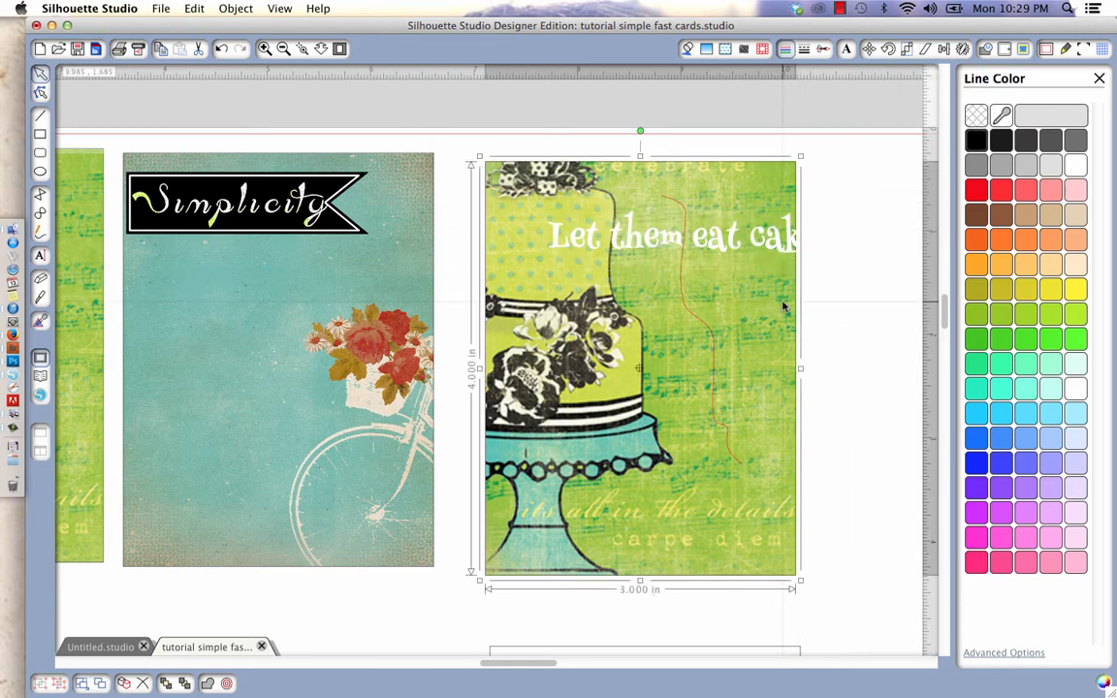
- Attach the "Let them eat cake" text to the upper end of the freehand line so it follows the curve
click(616, 248)
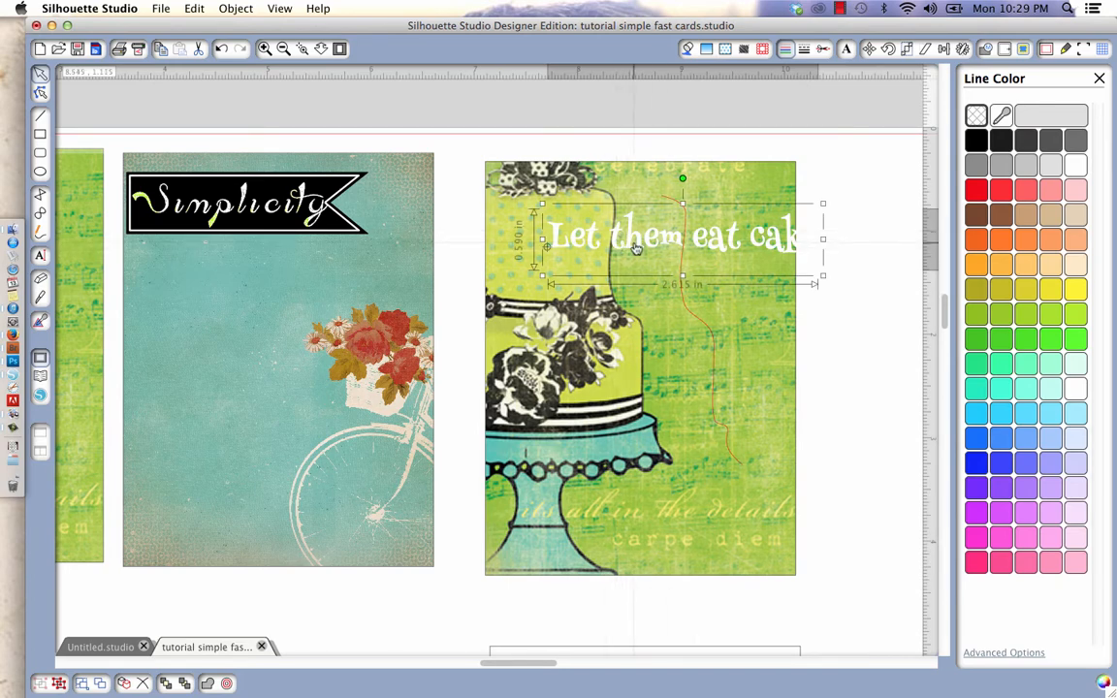
double_click(630, 248)
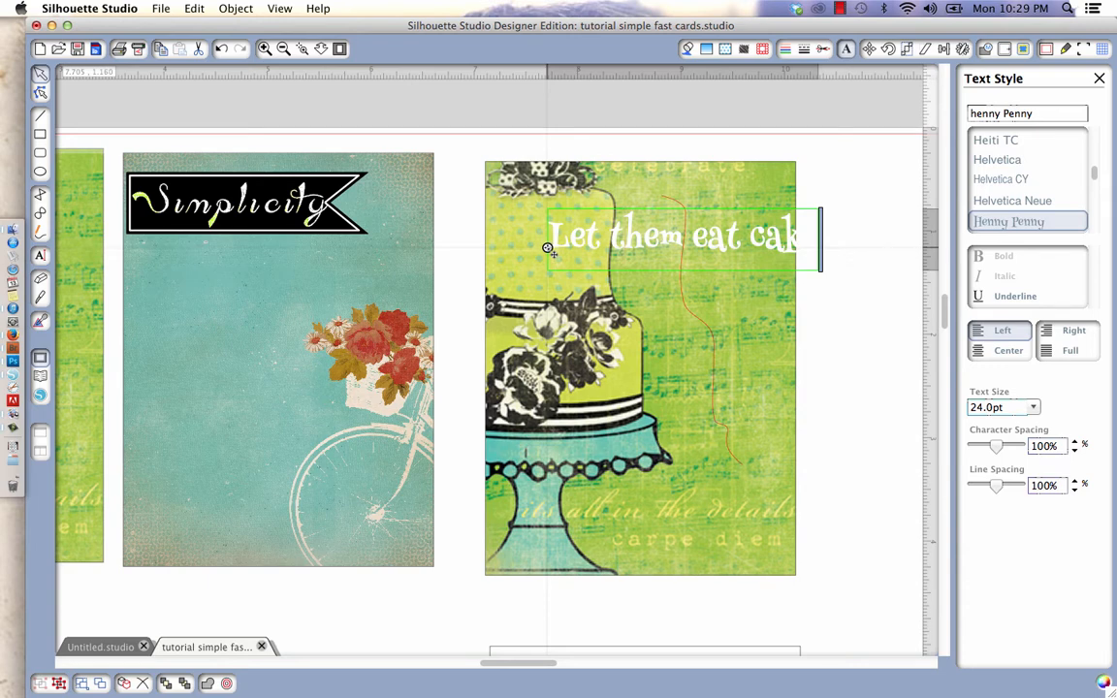
drag(548, 250, 660, 188)
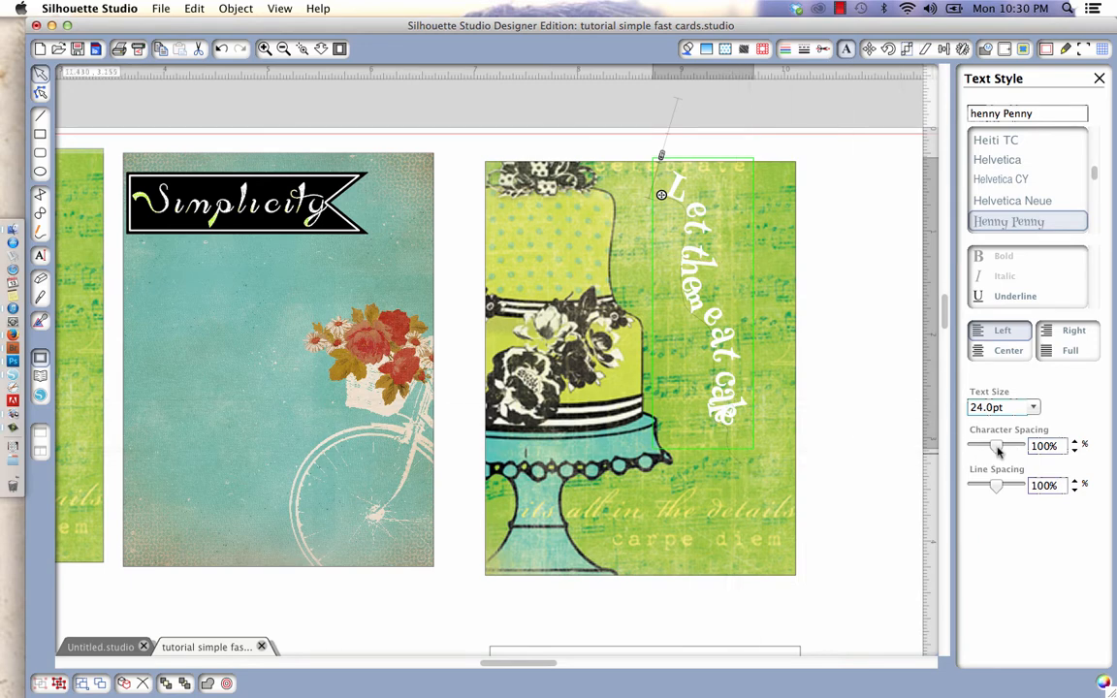
- Try out tighter and wider character spacing on the curved text, ending at 115%
click(1075, 451)
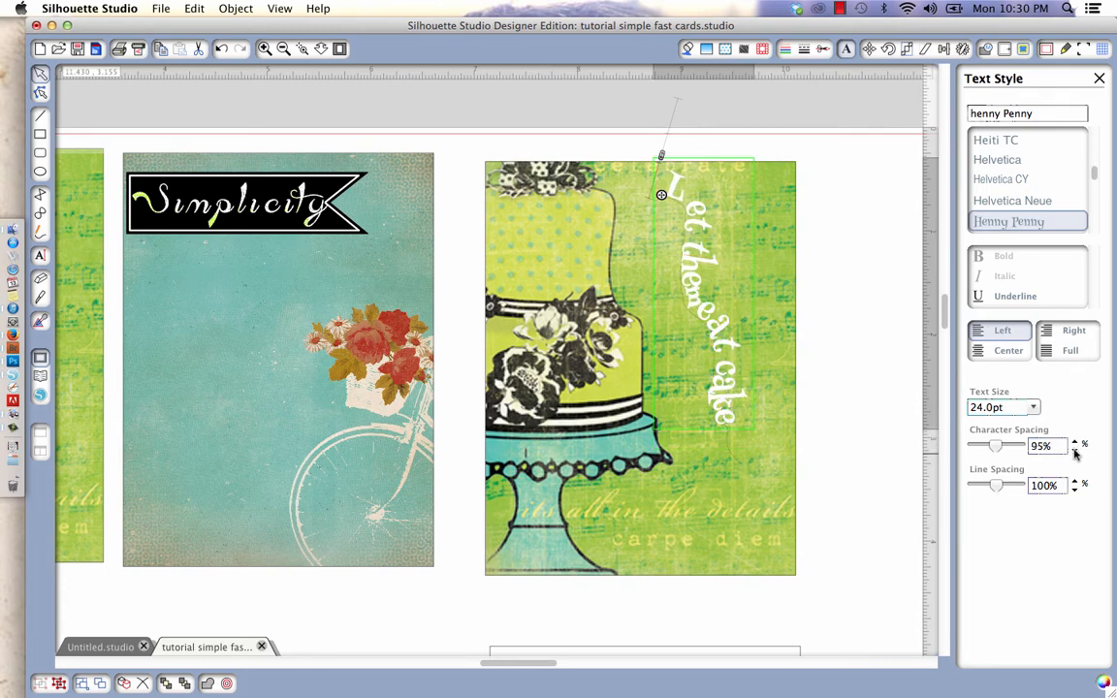
click(1075, 452)
click(1075, 442)
click(1074, 442)
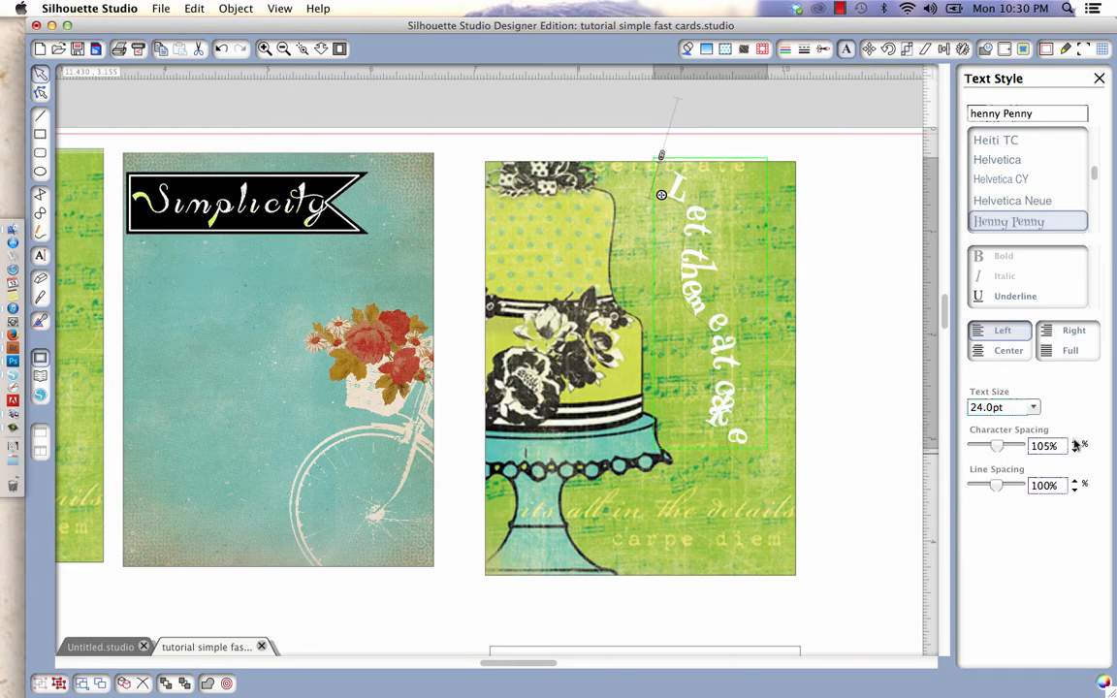
click(1074, 442)
click(1075, 442)
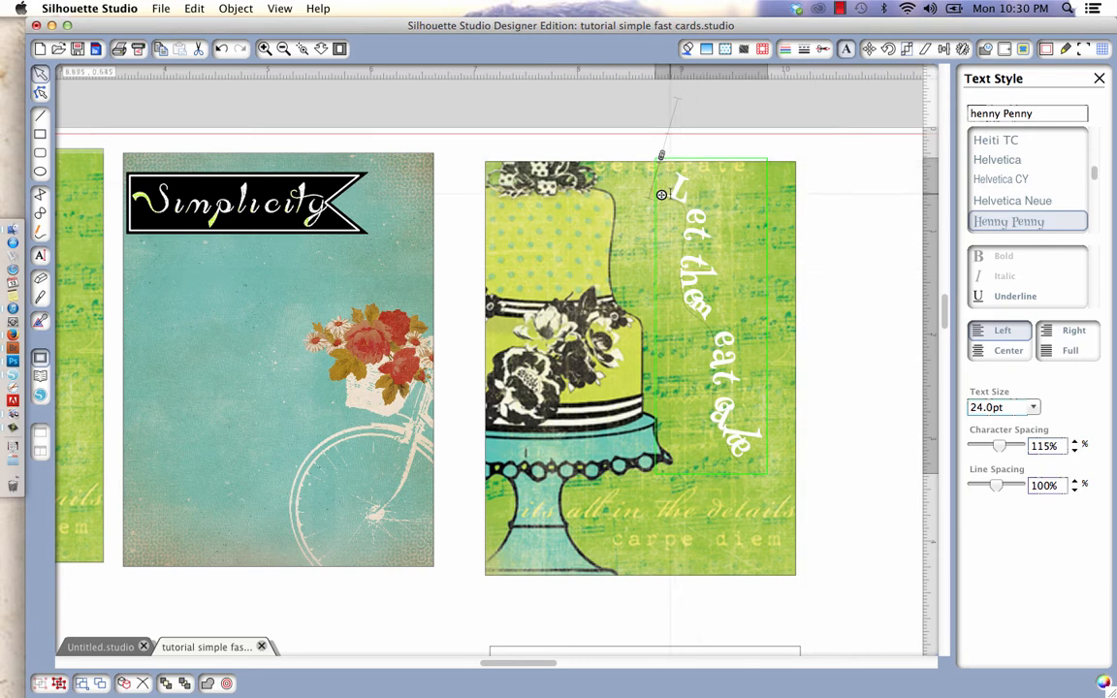
- Reduce the size of the whole curved text to 18 pt
drag(667, 165, 764, 435)
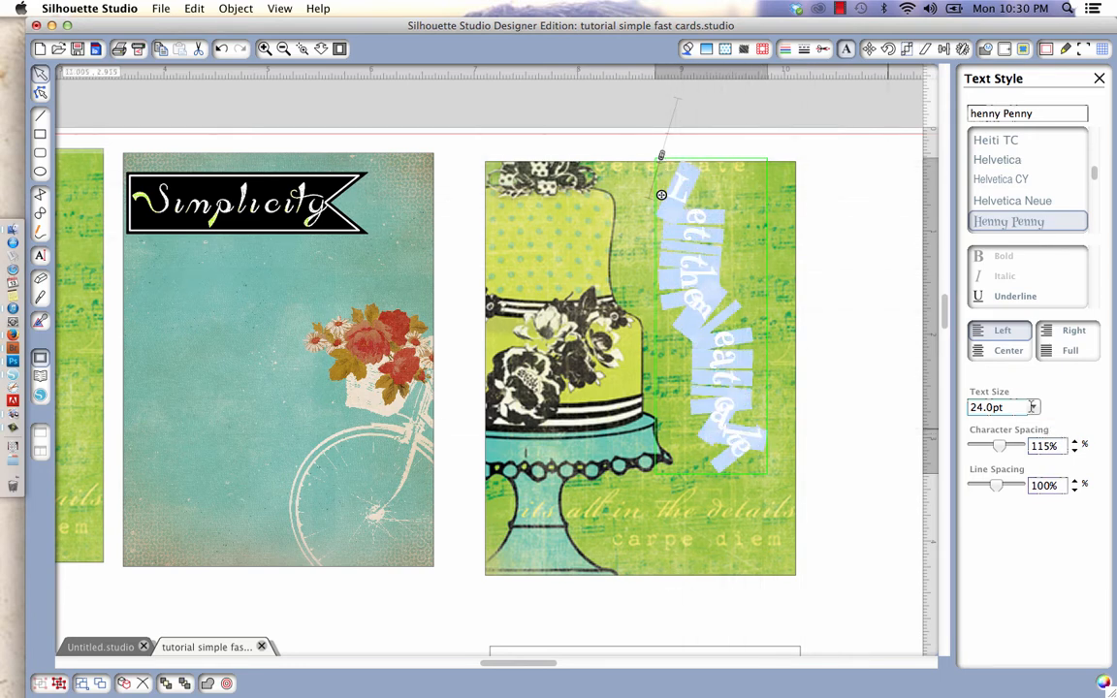
click(1004, 407)
click(999, 438)
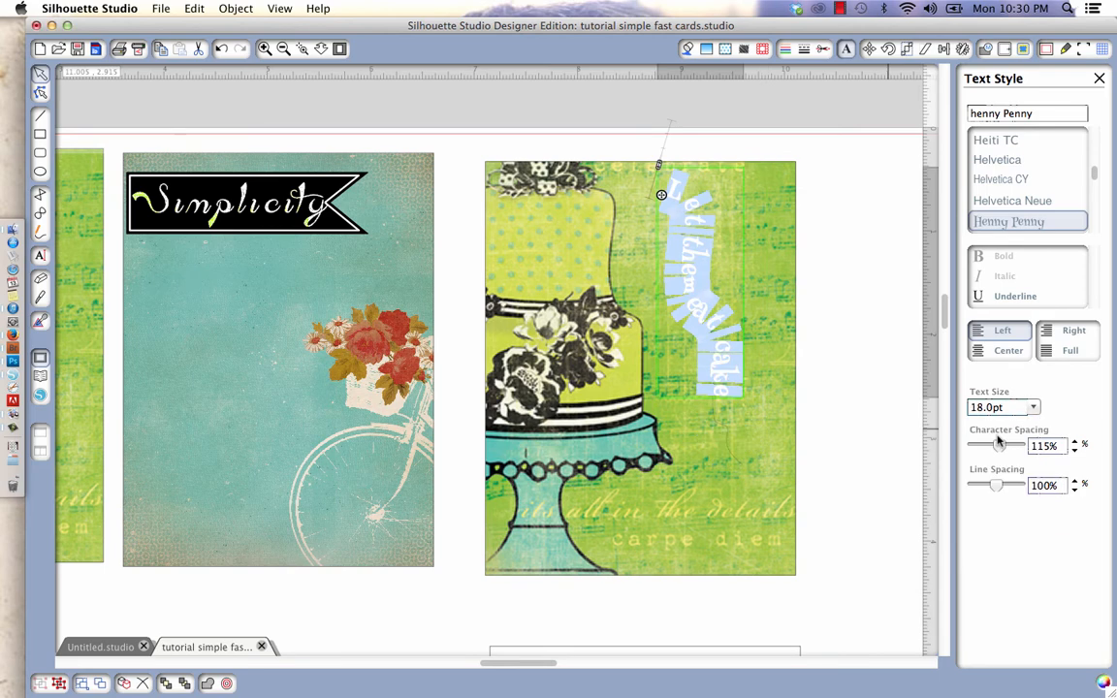
click(713, 339)
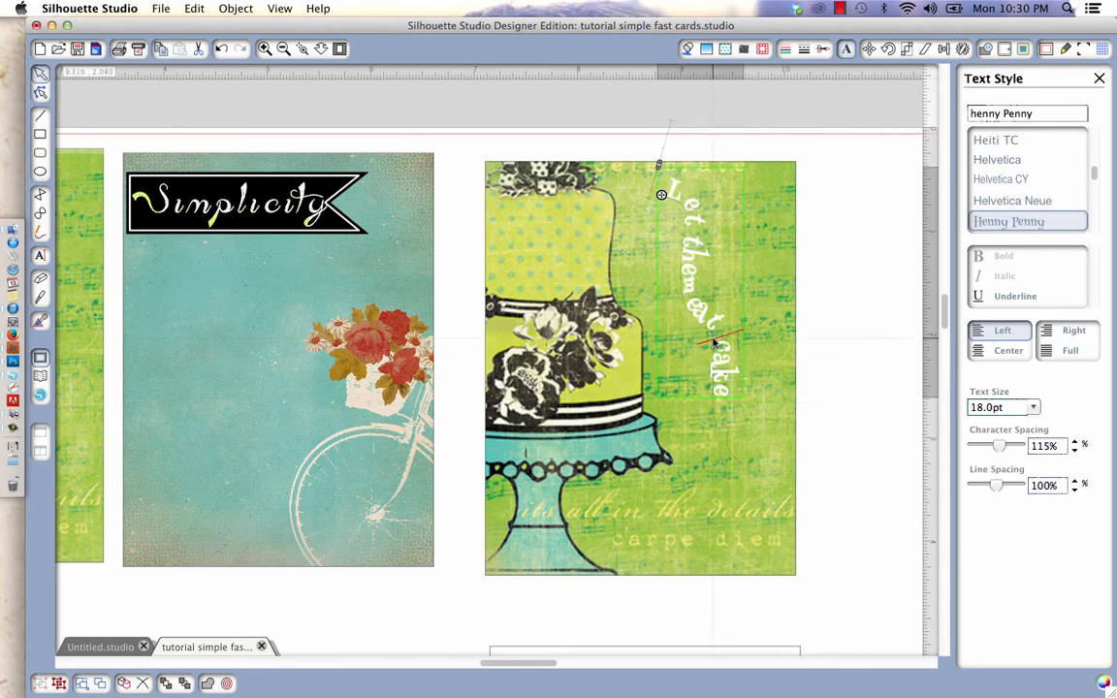
- Set the curved text's character spacing to 155% and finish editing the text
click(1075, 441)
click(1074, 441)
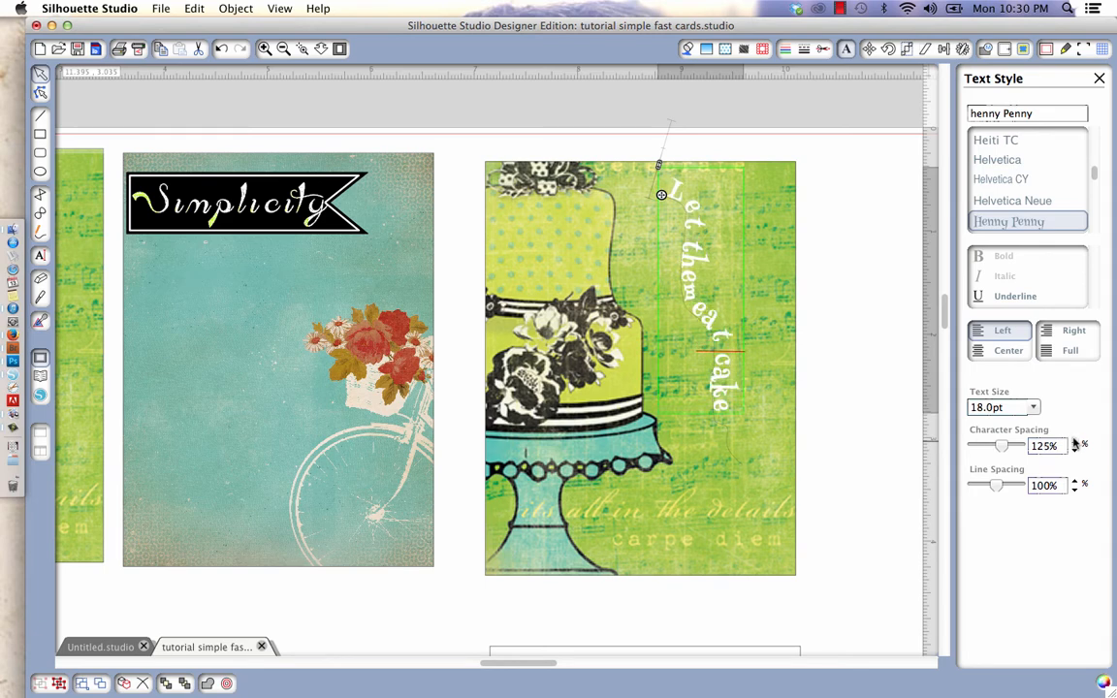
click(1074, 441)
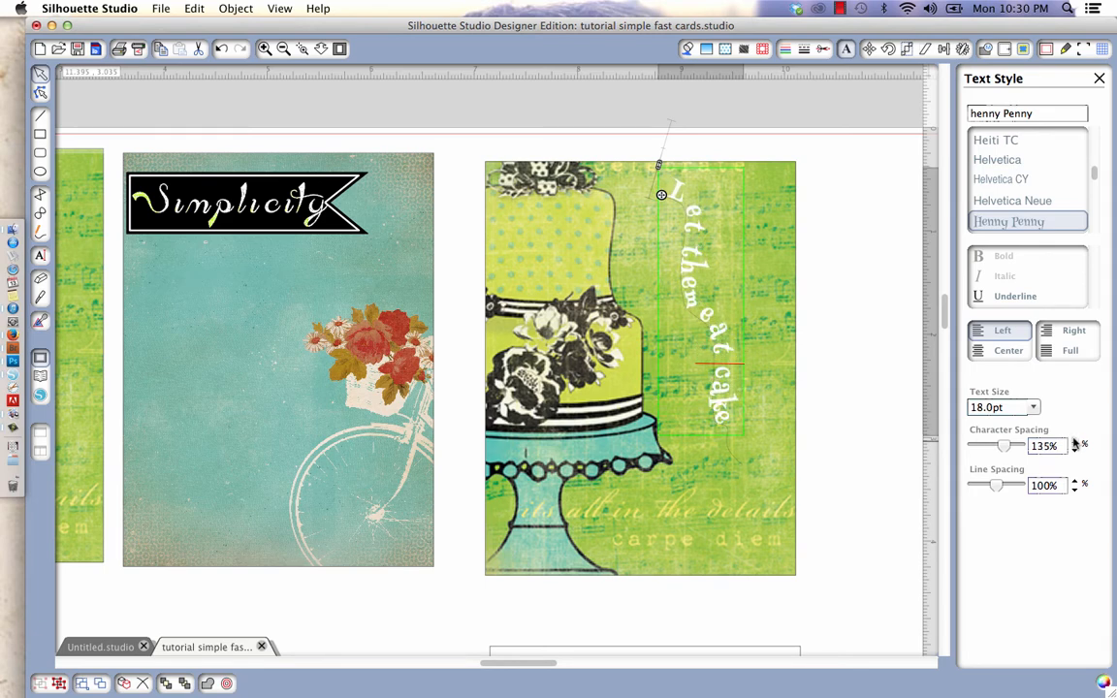
click(1075, 441)
click(1075, 442)
click(1075, 441)
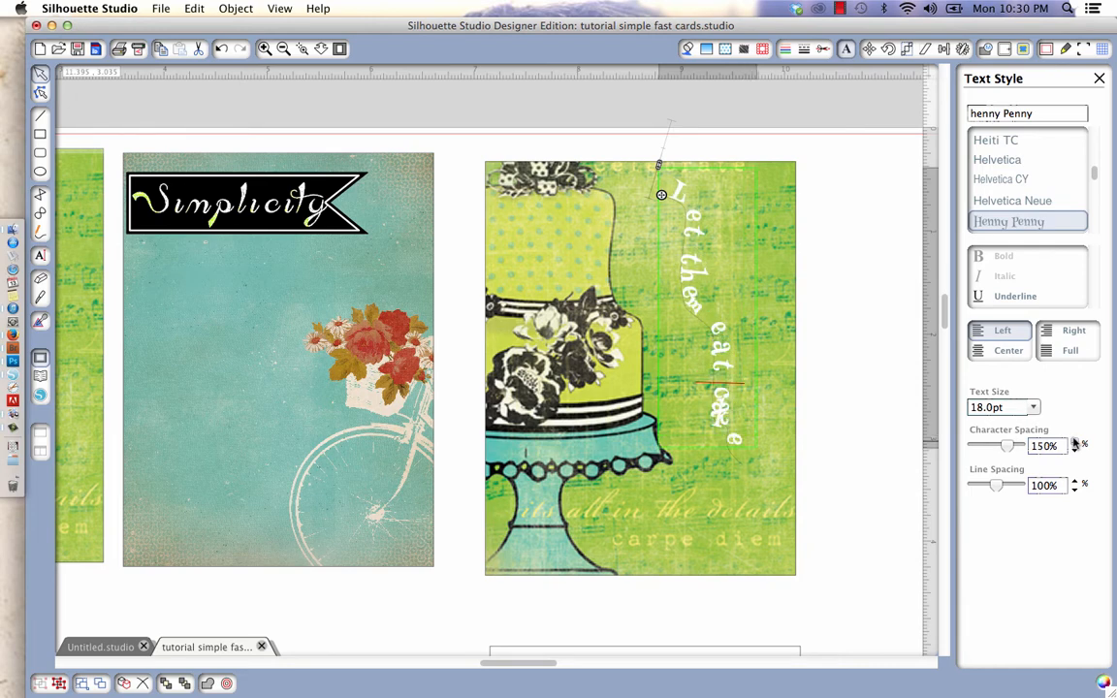
click(1074, 442)
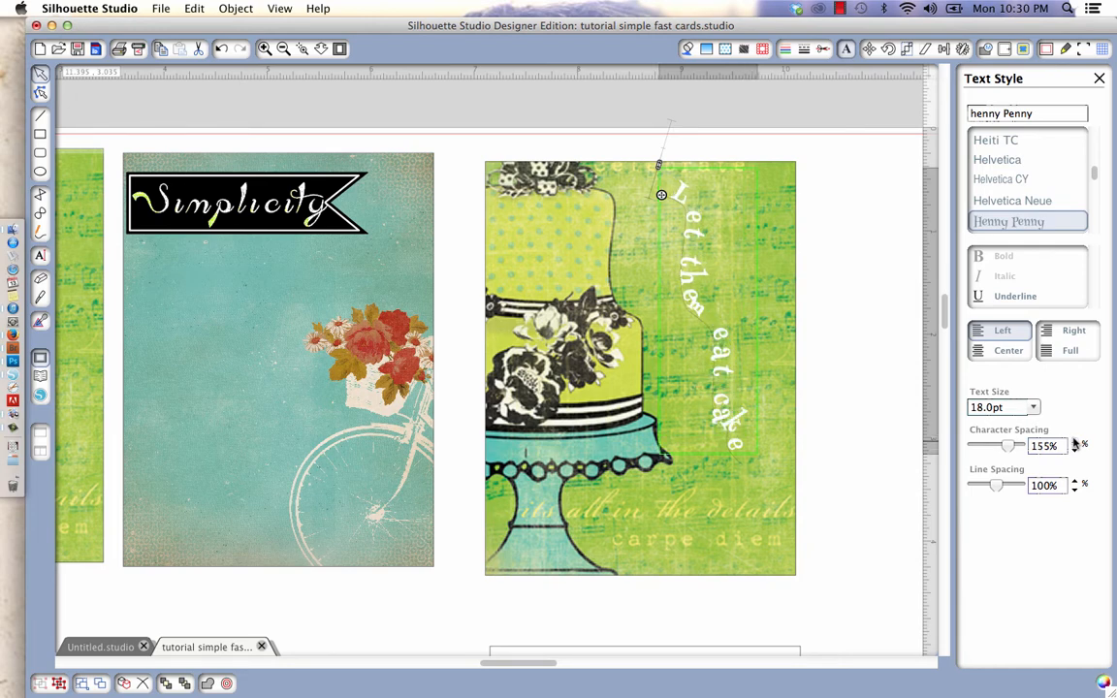
click(1075, 441)
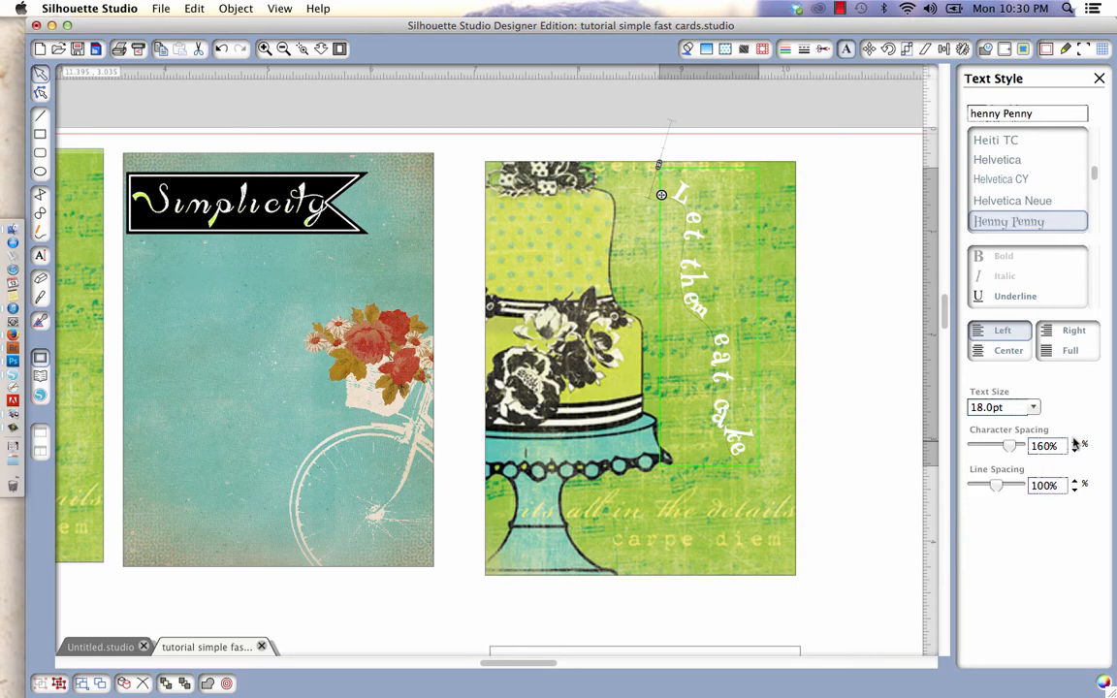
click(1075, 441)
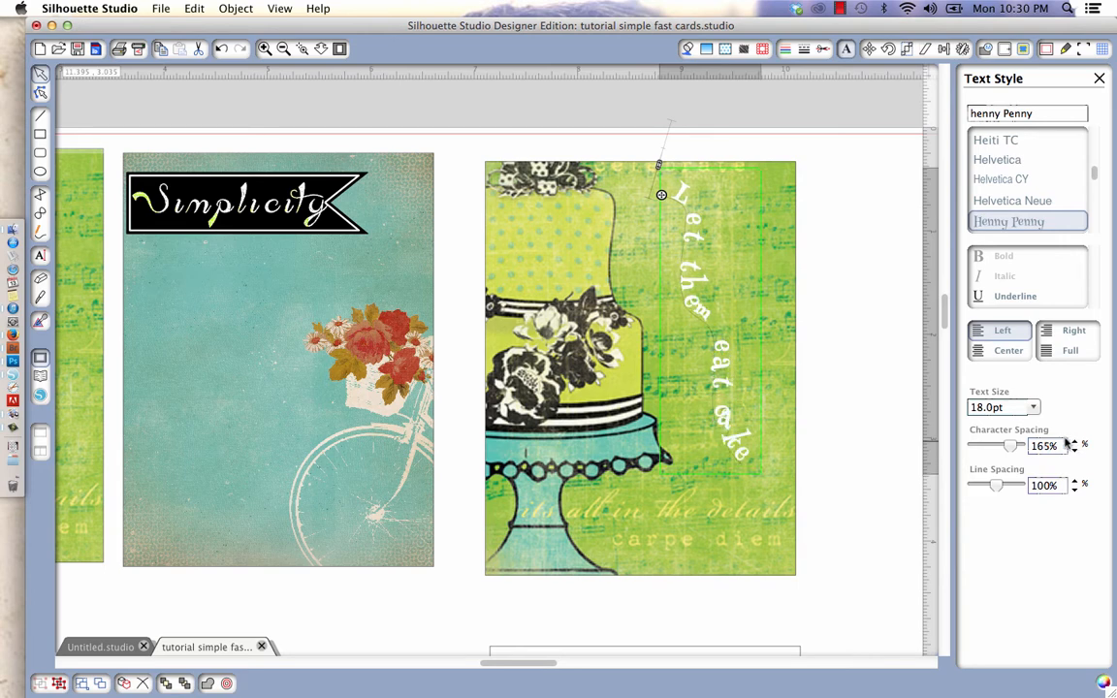
click(1074, 453)
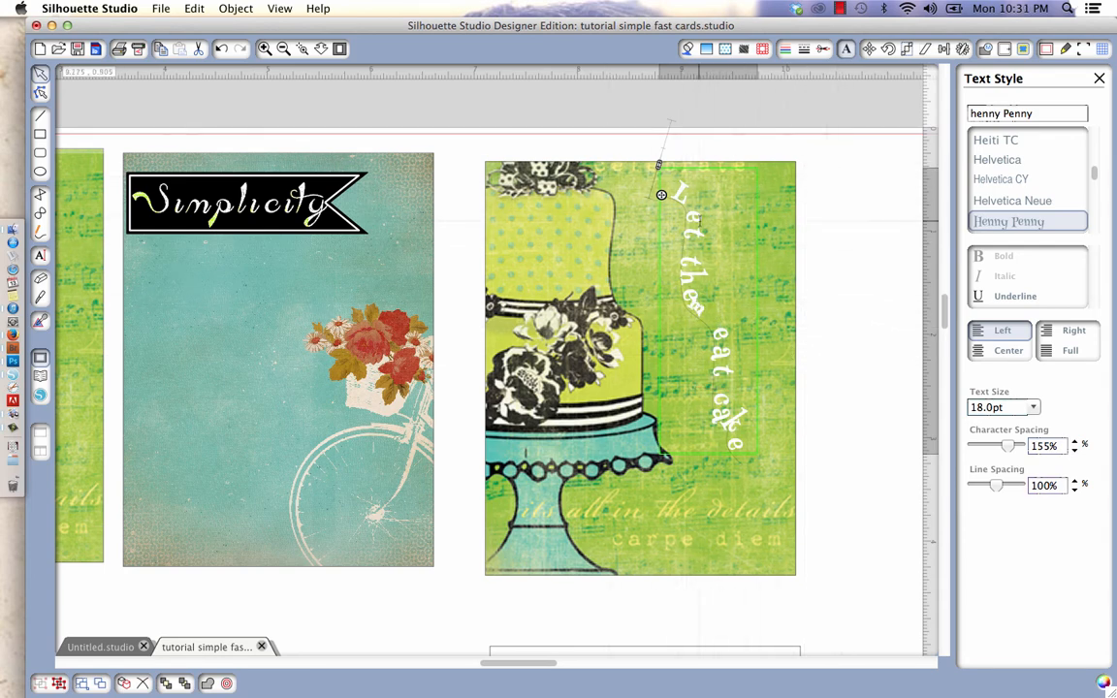
click(855, 173)
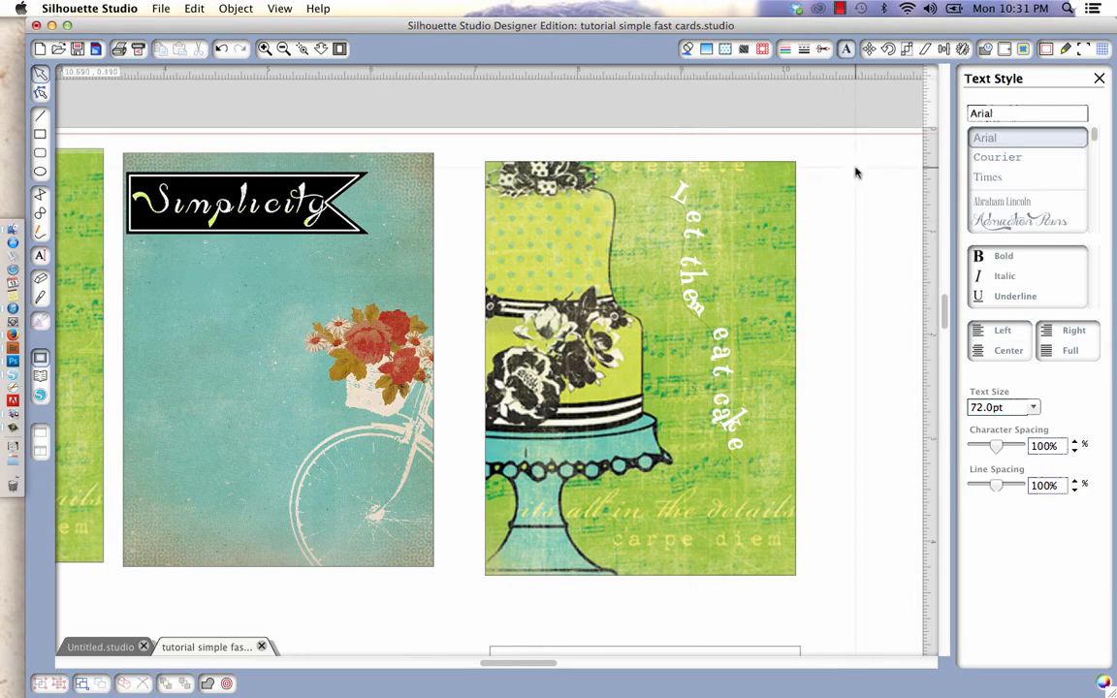
- Make the line color of the freehand path behind the "Let them eat cake" text transparent
click(686, 230)
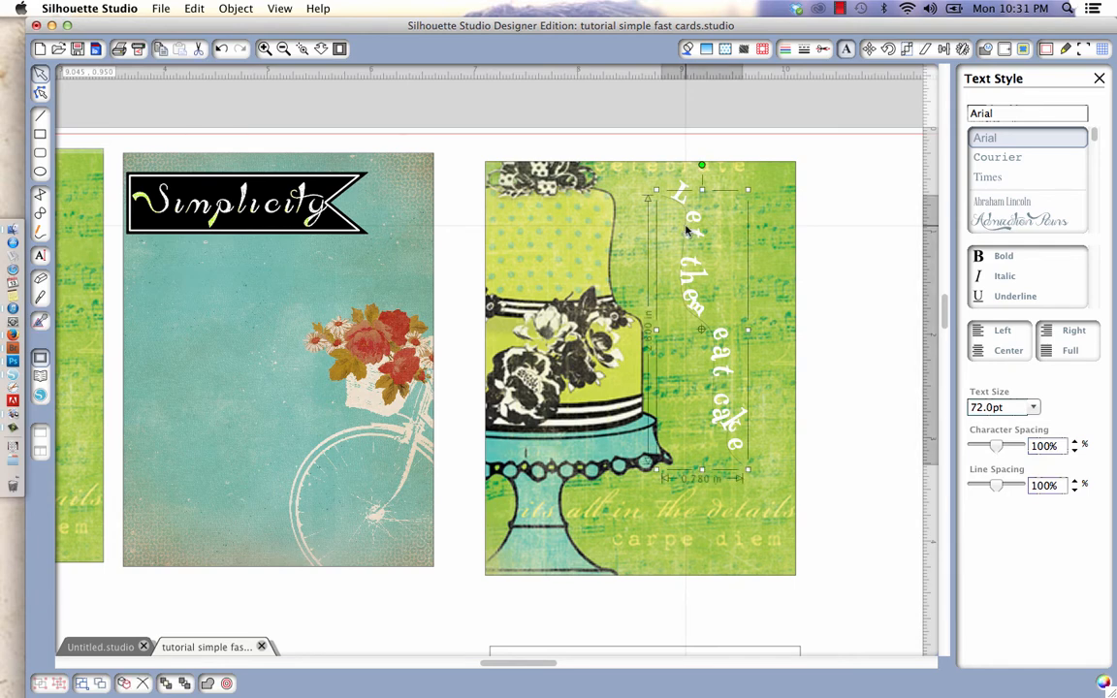
click(785, 50)
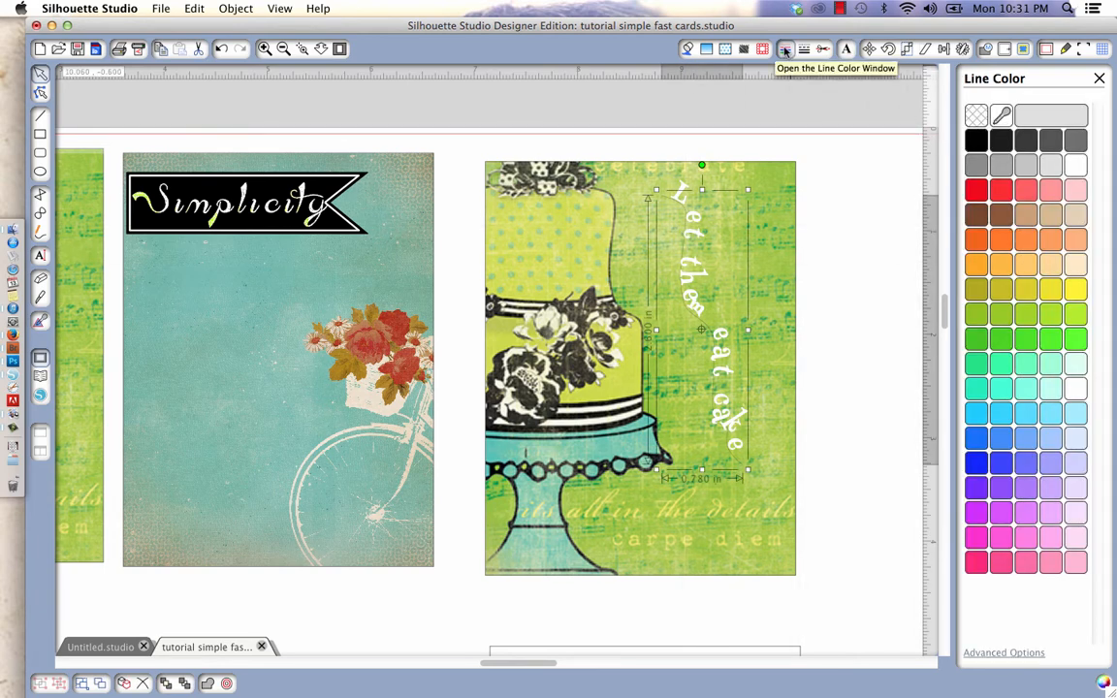
click(976, 116)
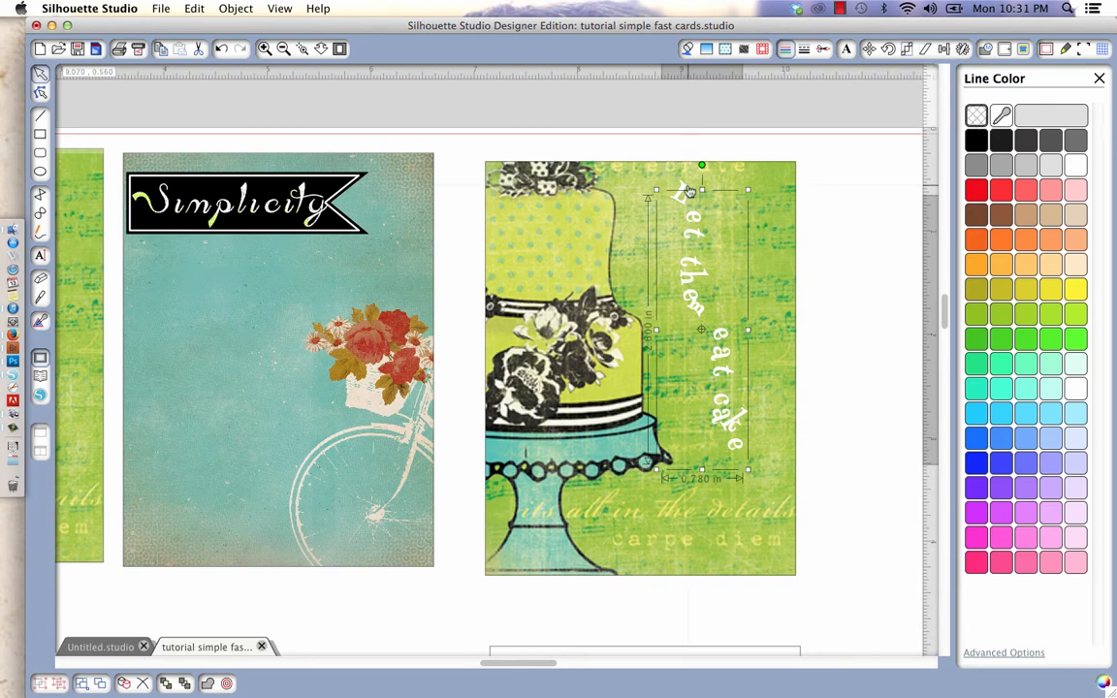
- Shift the cake card beneath the curved text so that the lettering runs along the cake's edge
click(701, 238)
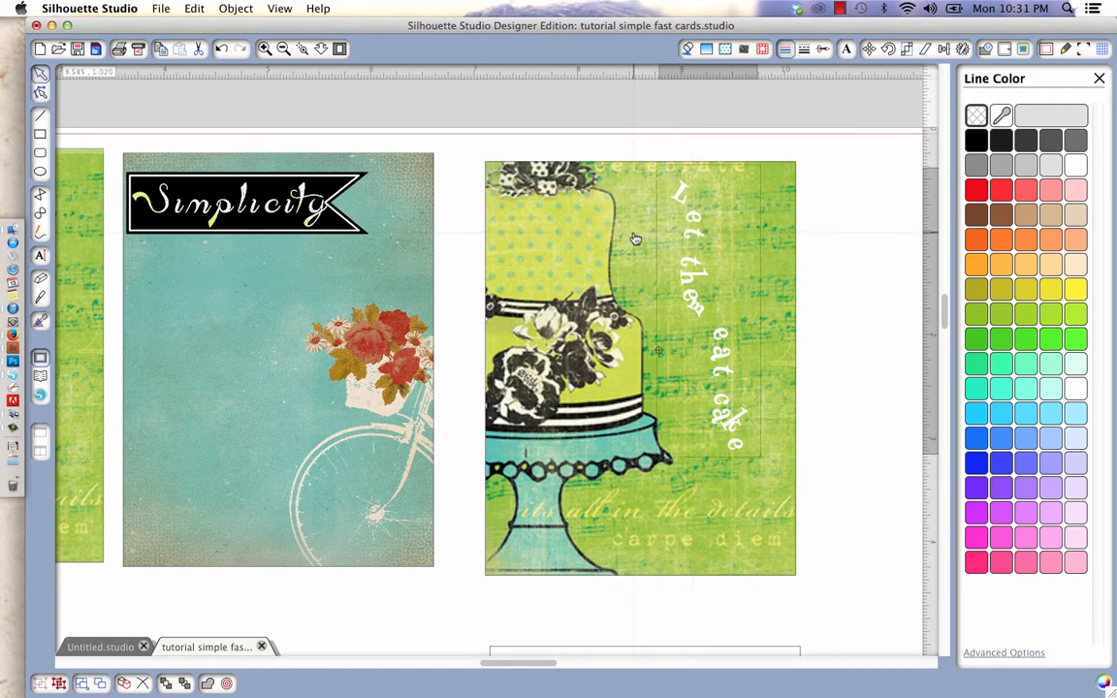
drag(634, 212, 620, 203)
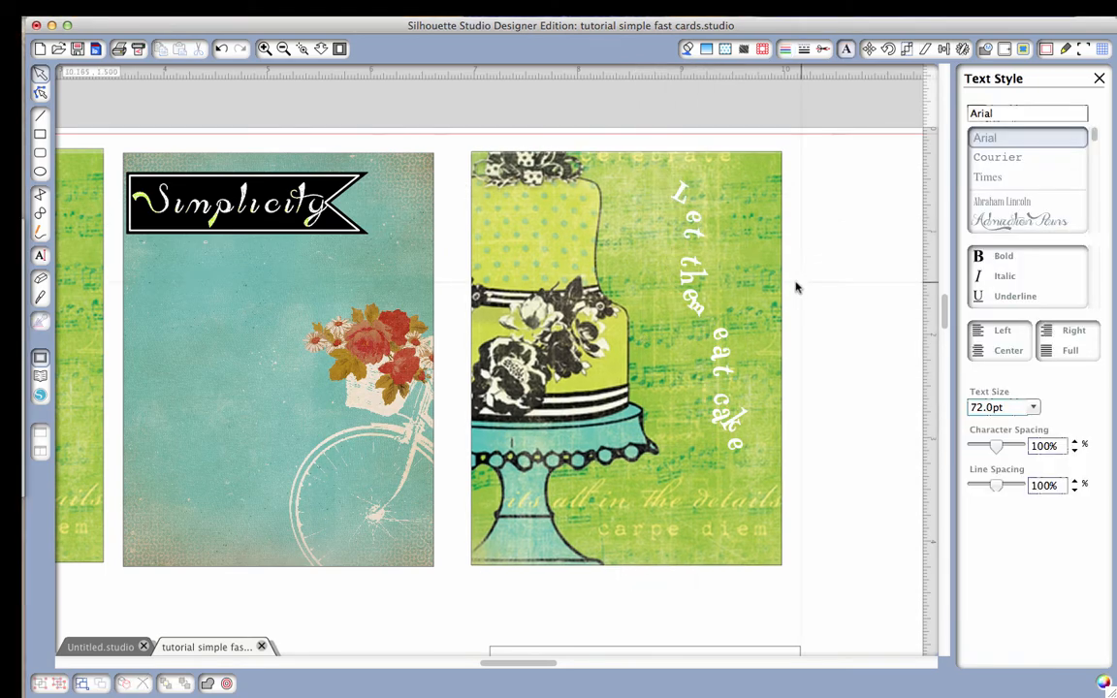
click(618, 222)
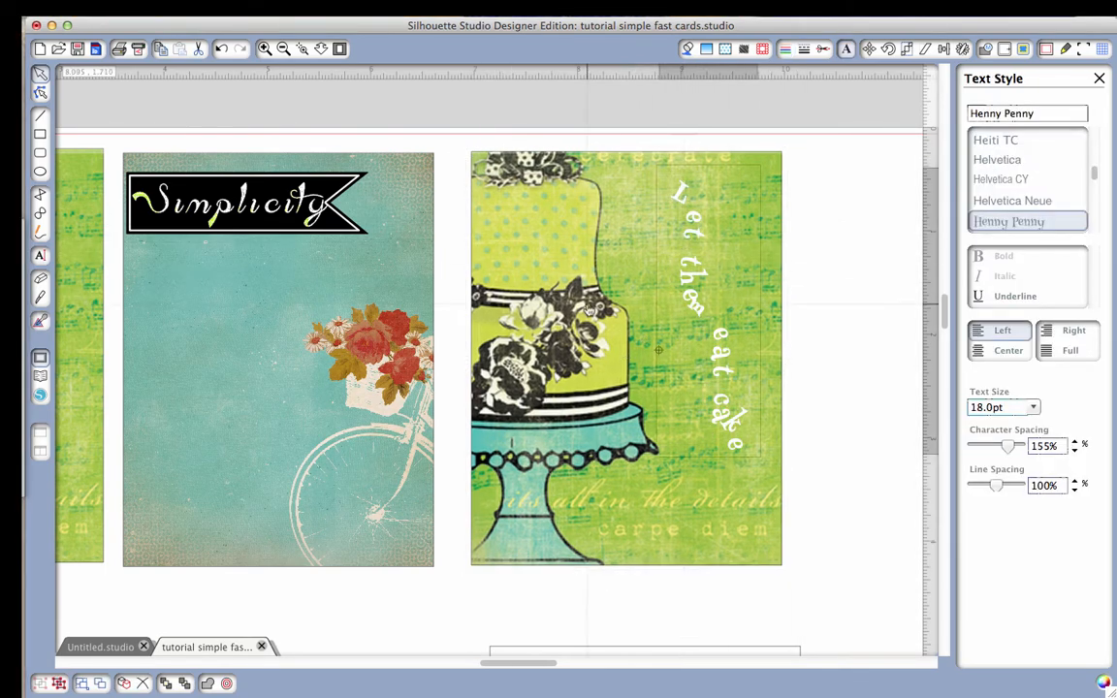
click(524, 282)
drag(574, 262, 657, 277)
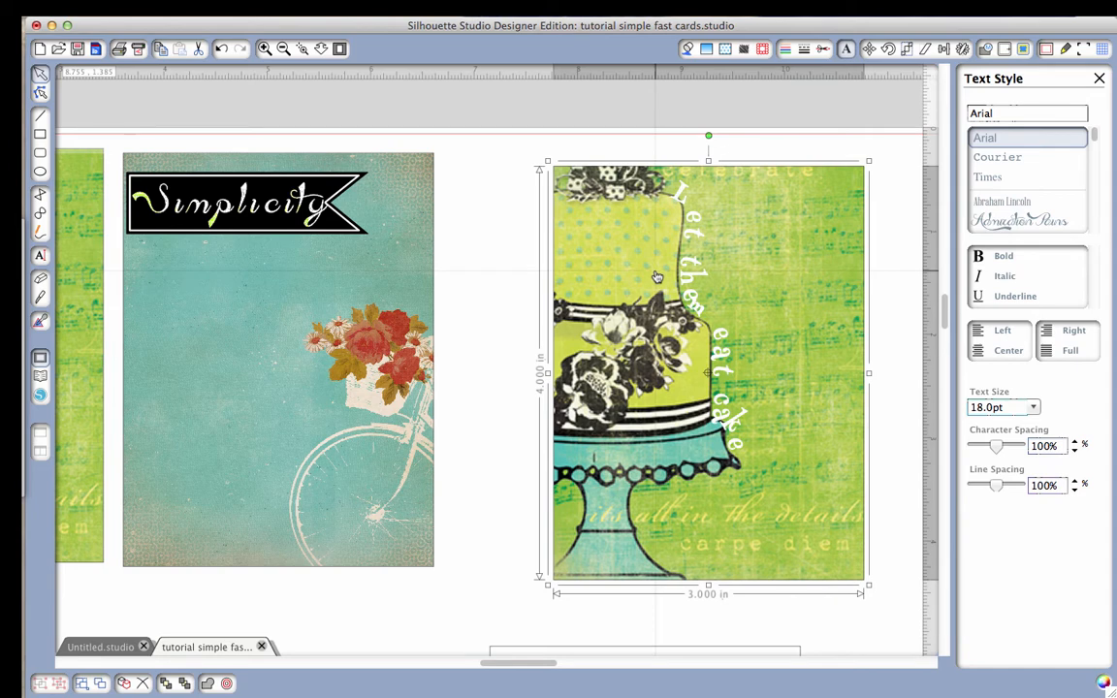
click(473, 364)
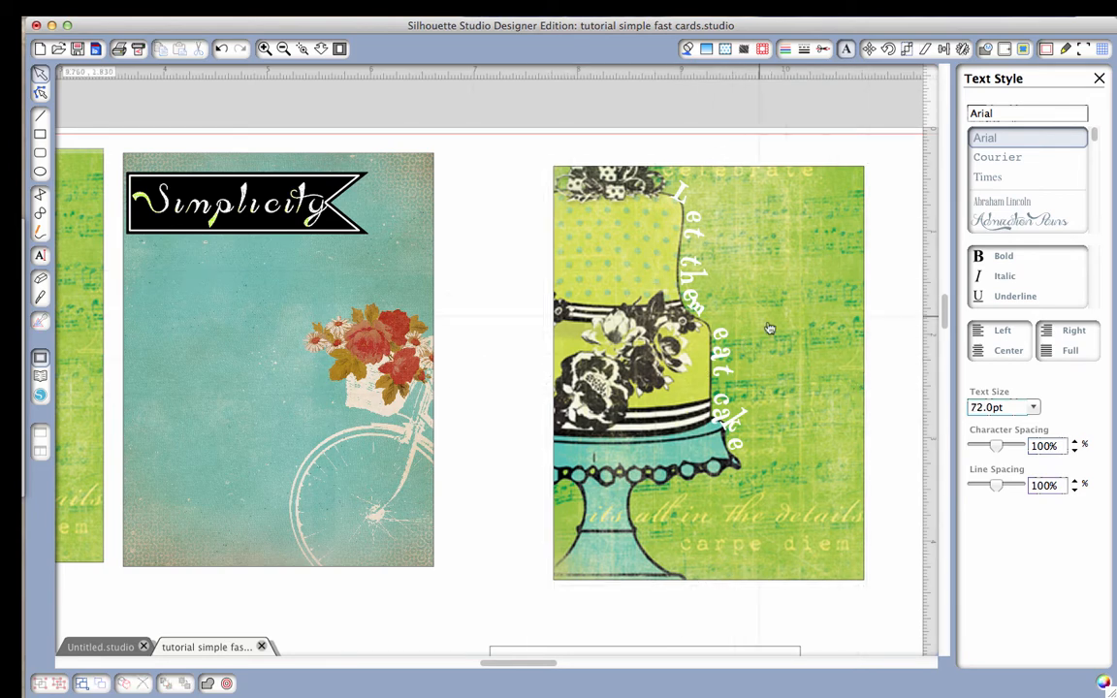
- Increase the curved text's character spacing to 170% and finish editing the text
click(722, 340)
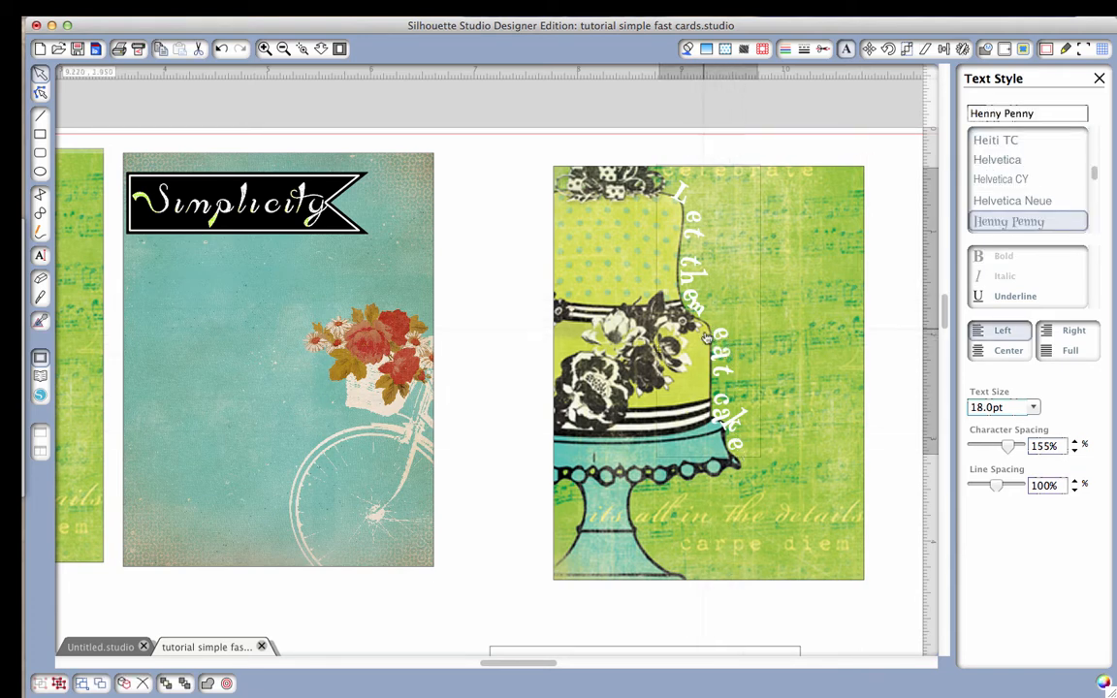
click(700, 311)
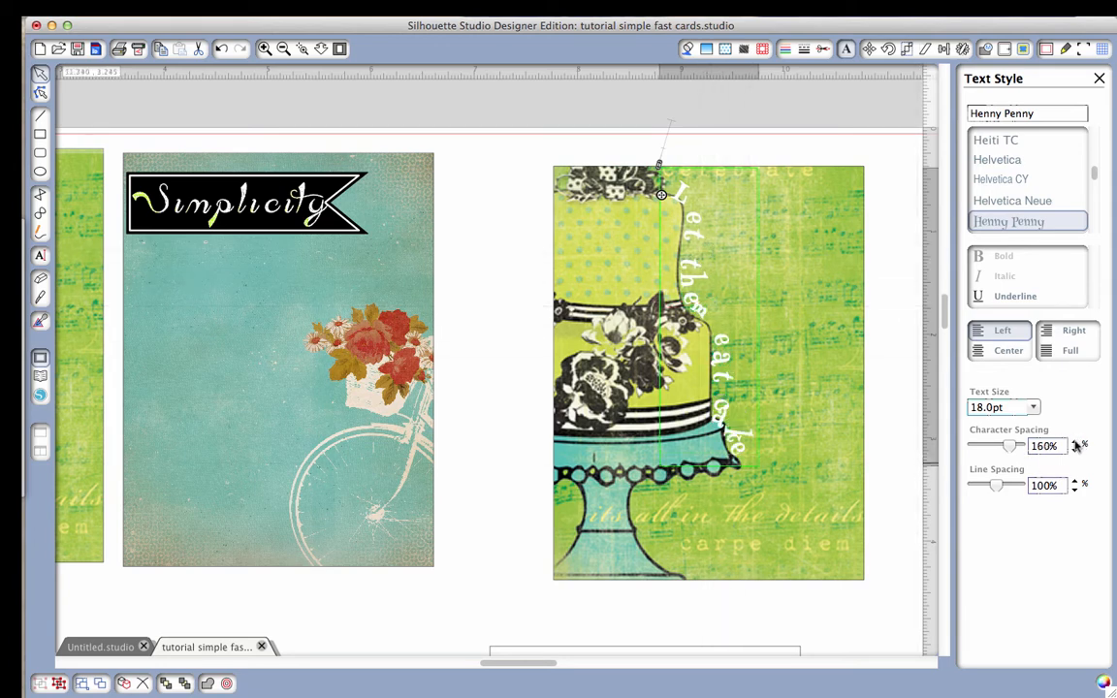
click(1076, 442)
click(1075, 442)
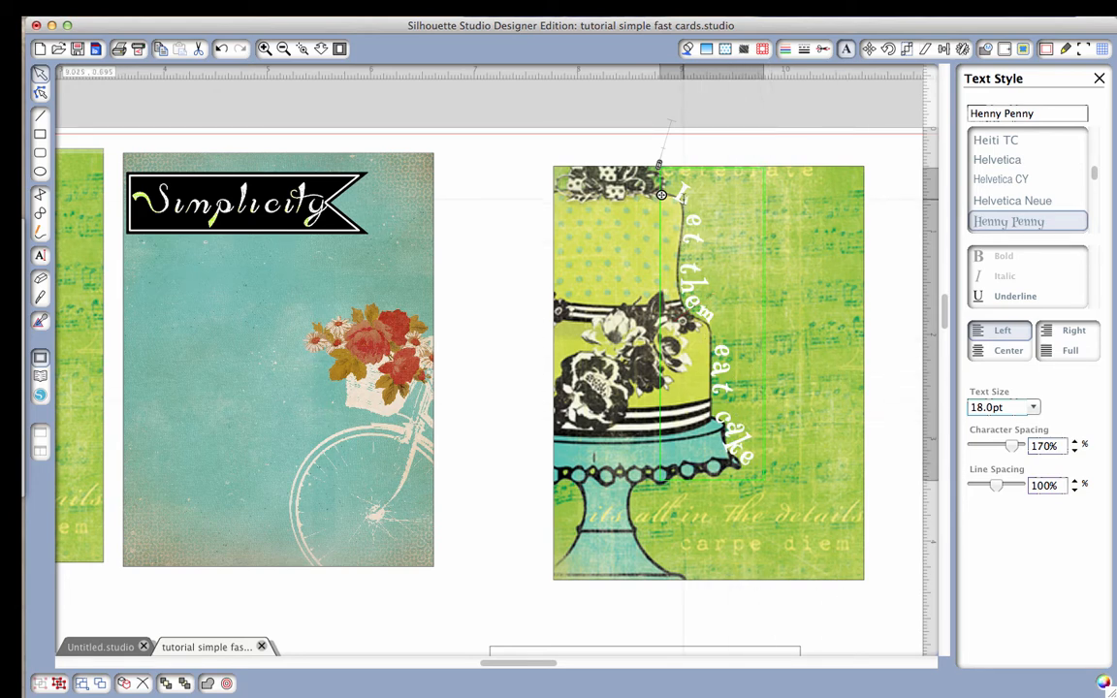
click(881, 415)
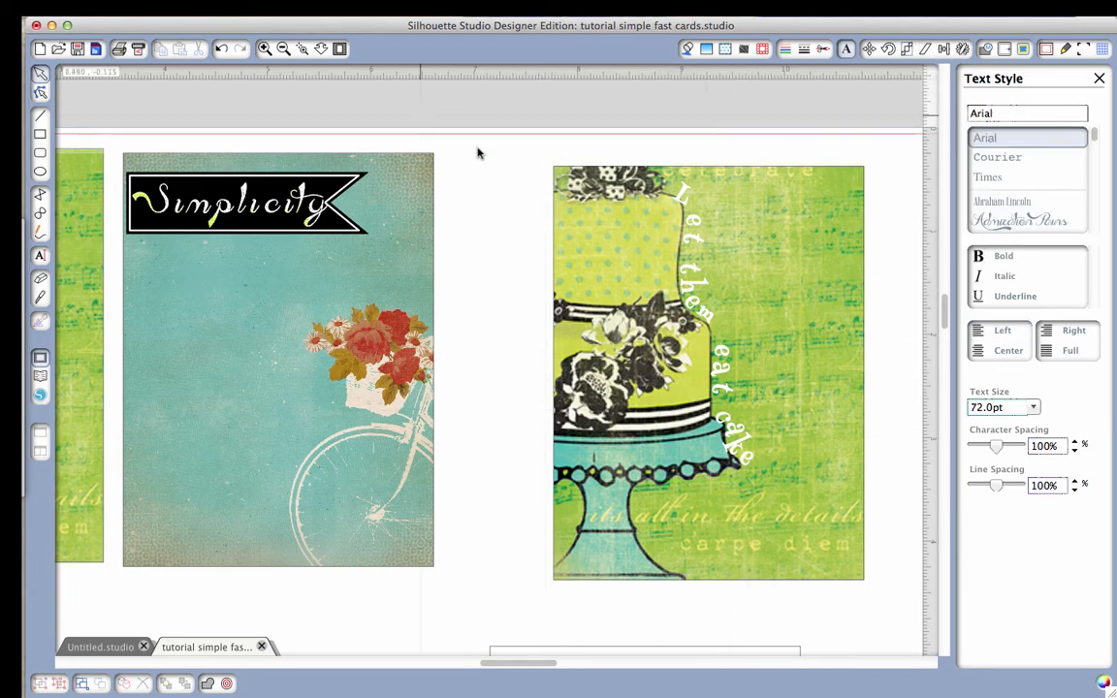
- Try moving the cake card without its text, and undo the move
click(283, 51)
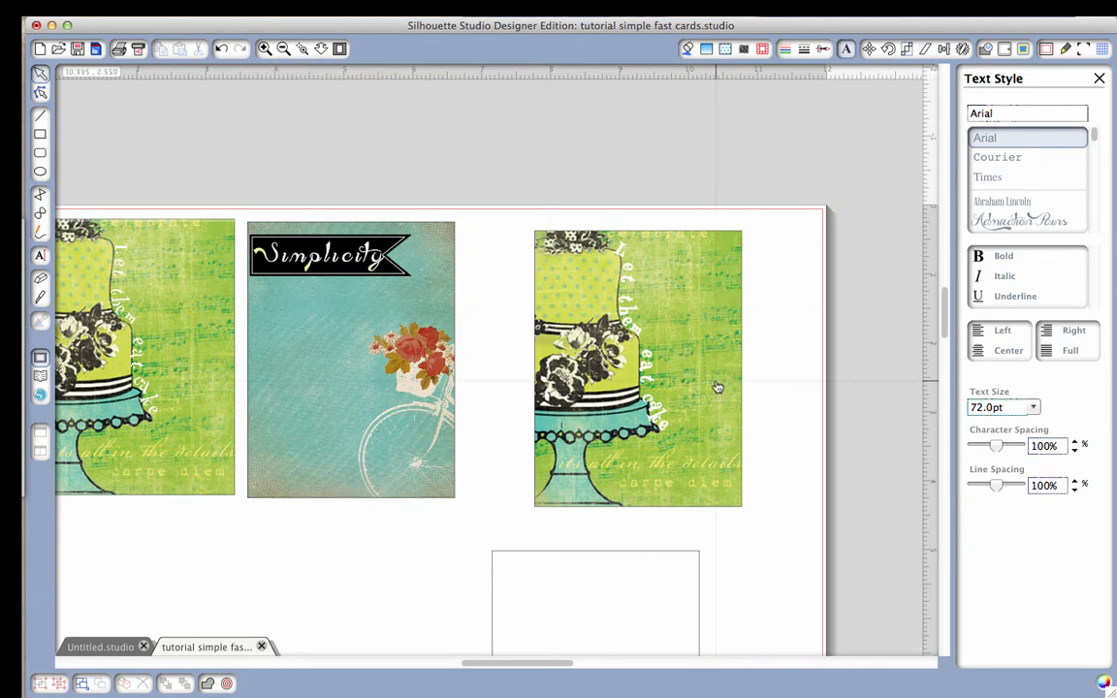
drag(717, 386, 674, 382)
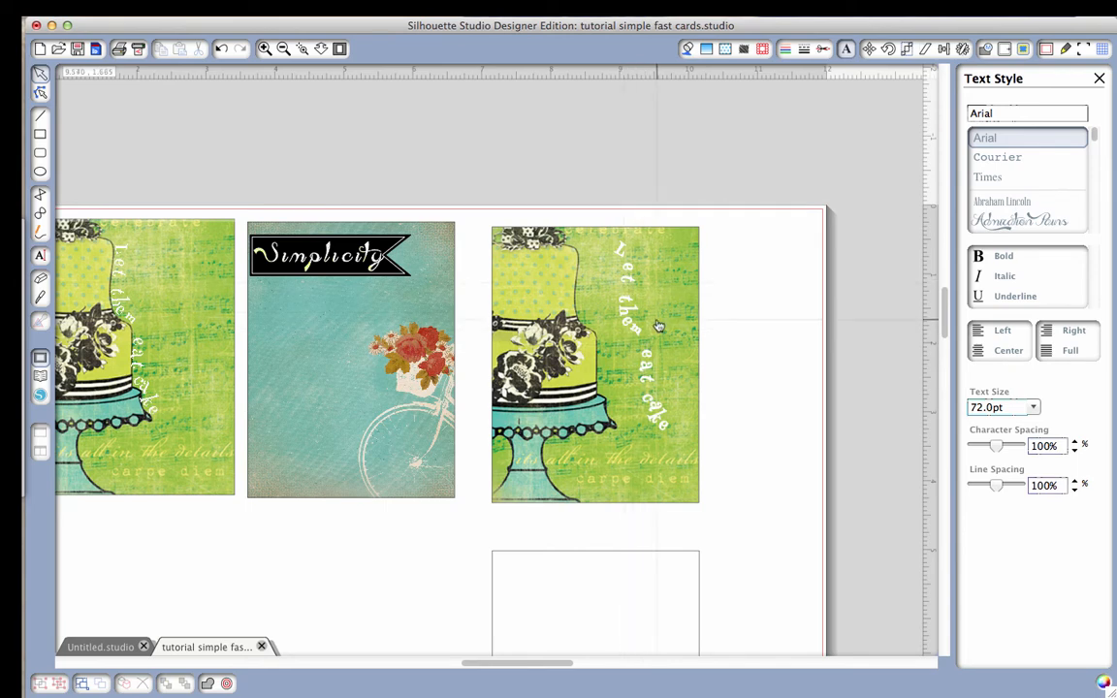
key(super+z)
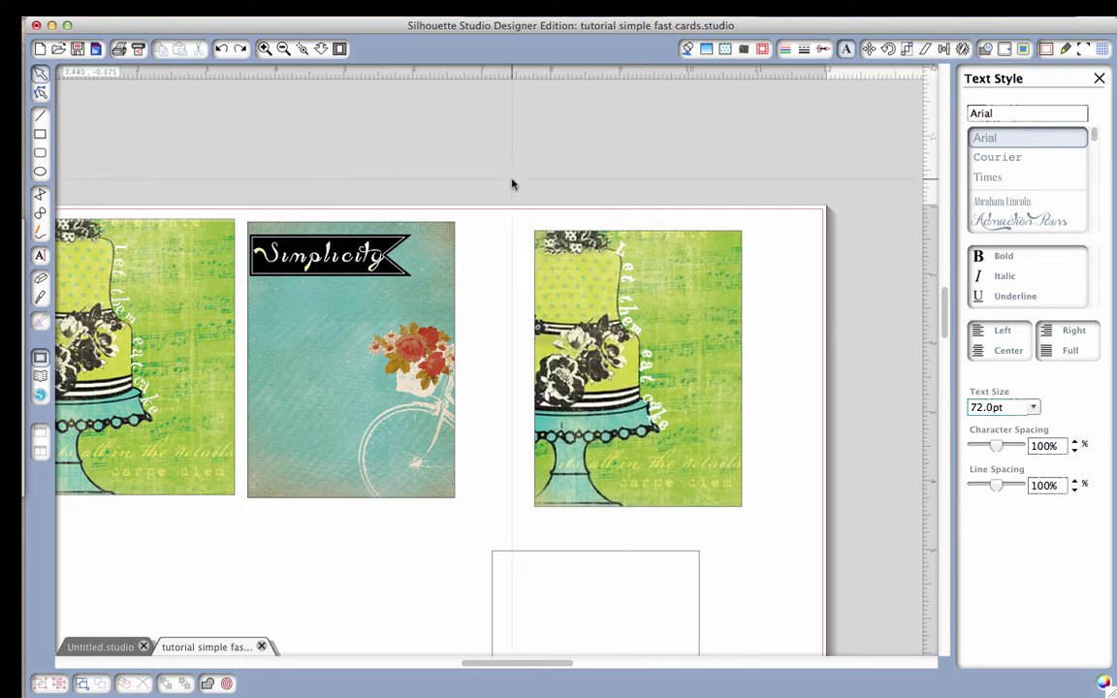
- Group the cake card with its curved text and move the group beside the "Simplicity" card
drag(507, 174, 667, 474)
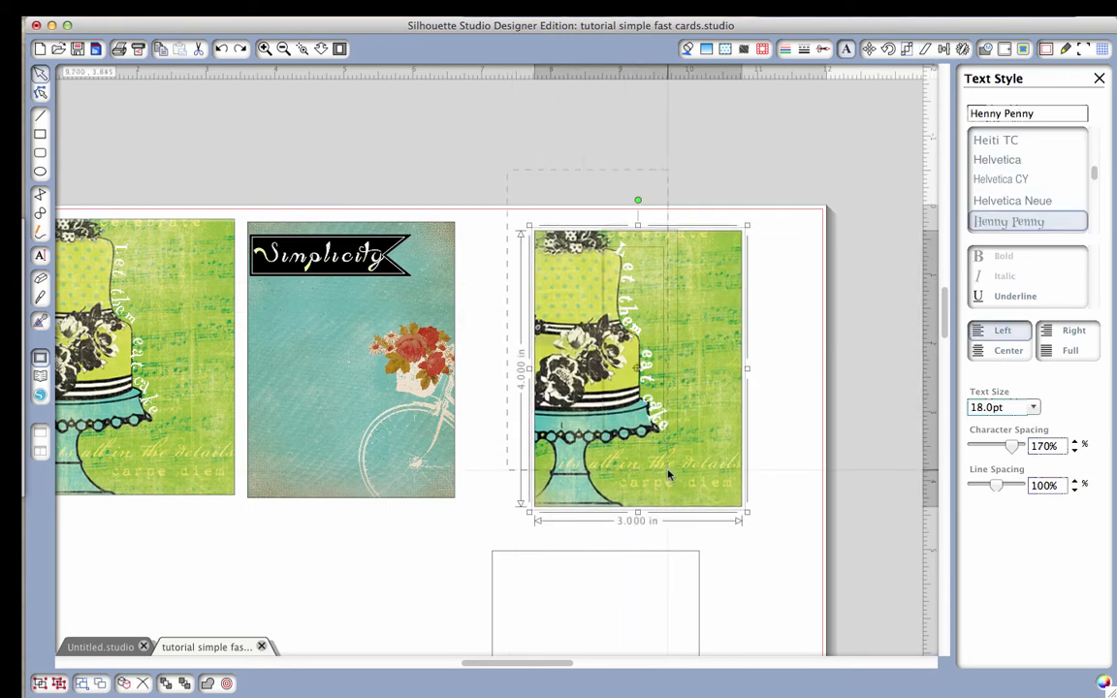
right_click(713, 428)
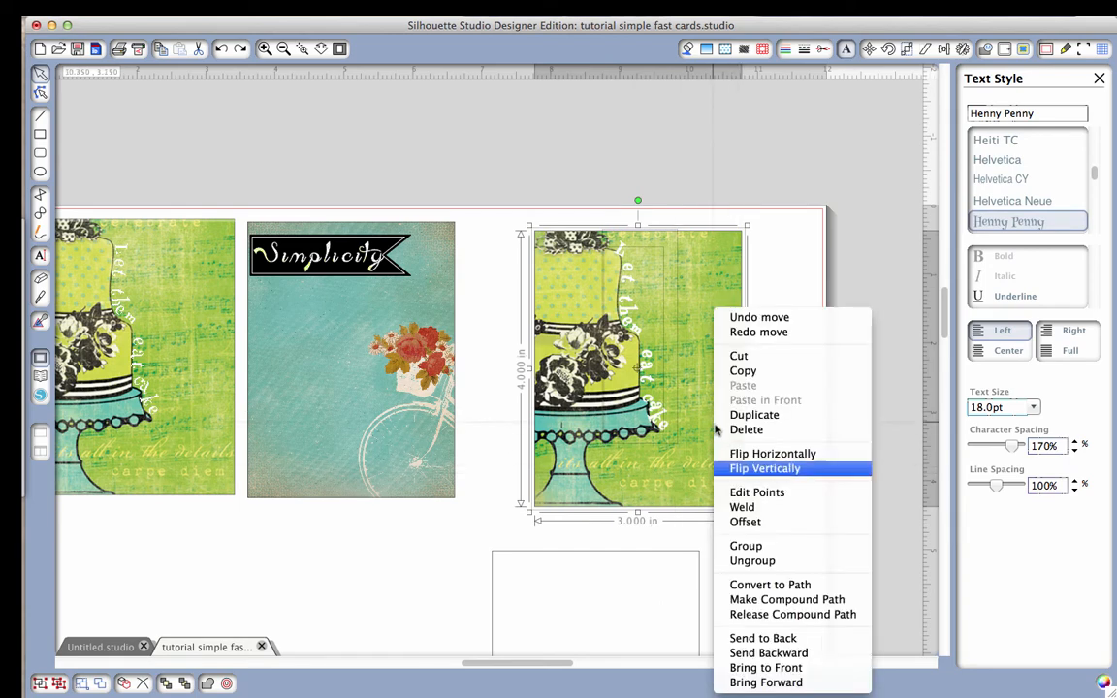
click(766, 546)
drag(690, 468, 627, 460)
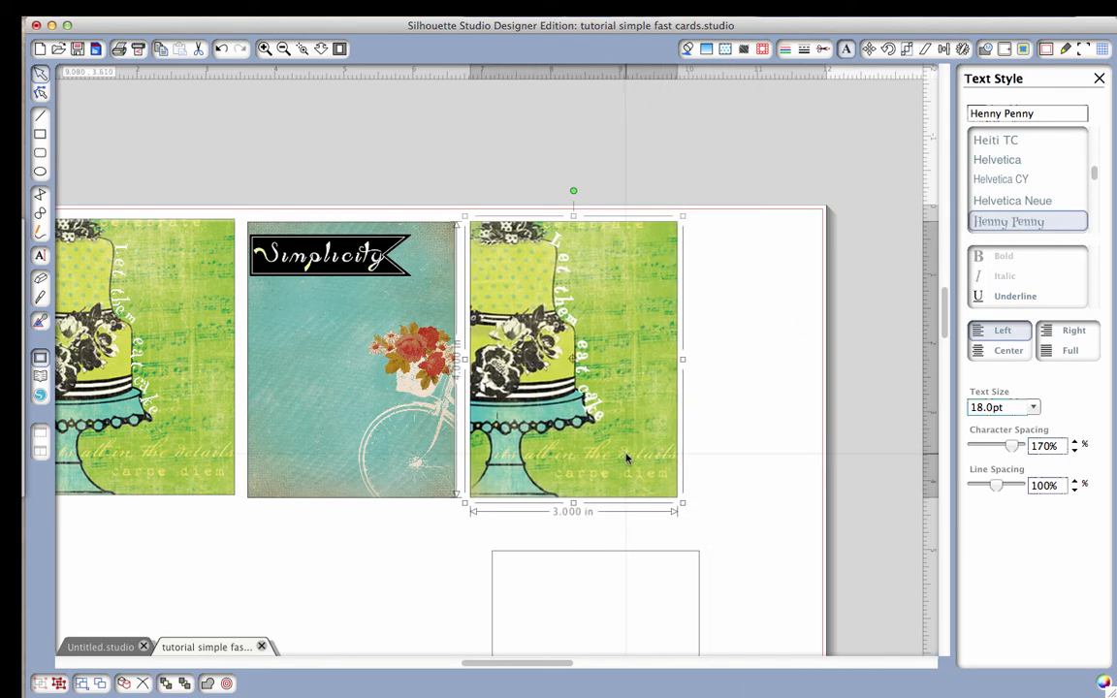
- Ungroup the repositioned cake card and its text, and clear the selection
right_click(622, 394)
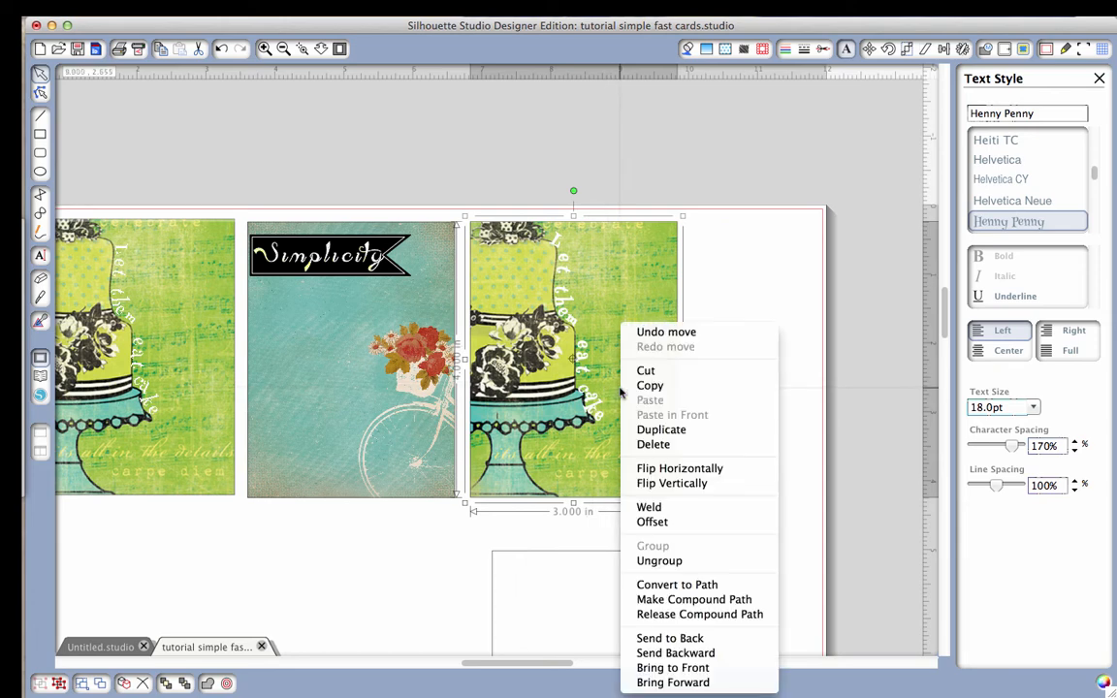
click(663, 560)
click(711, 451)
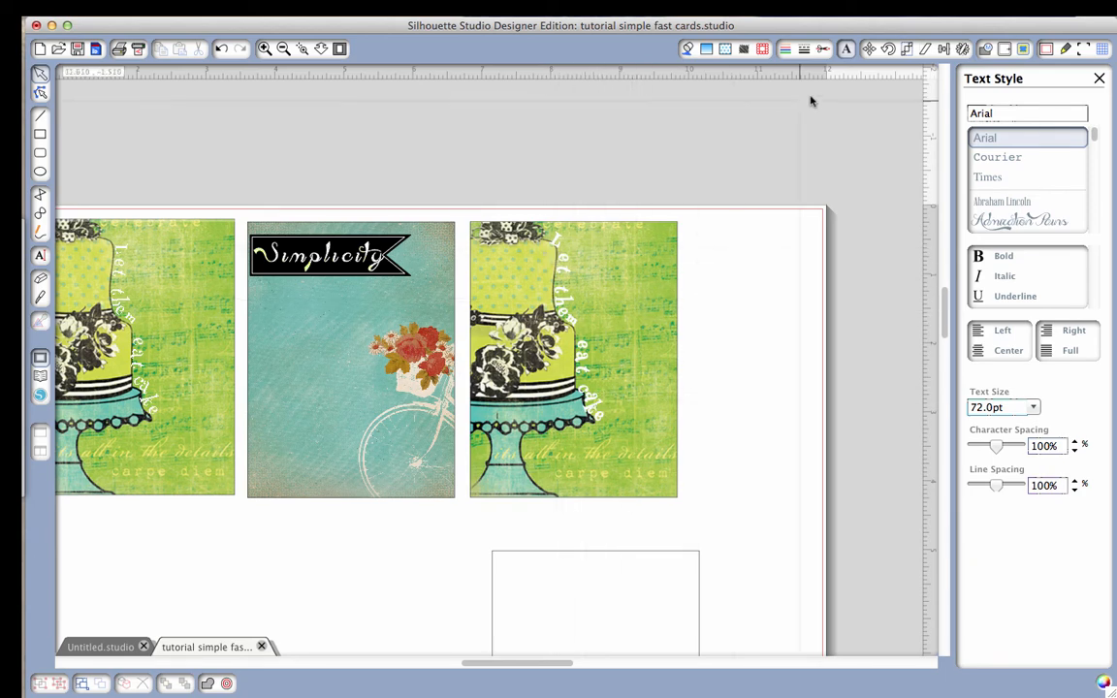
- Set the cut style of the curved text on the newly made cake card to No Cut
click(822, 50)
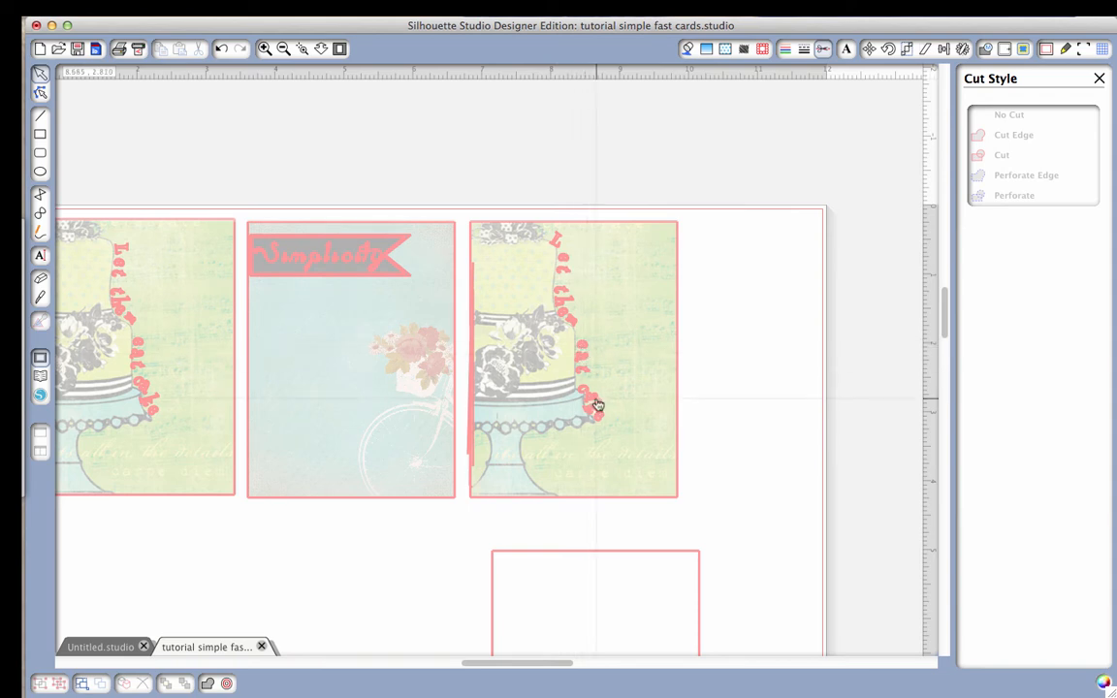
click(565, 274)
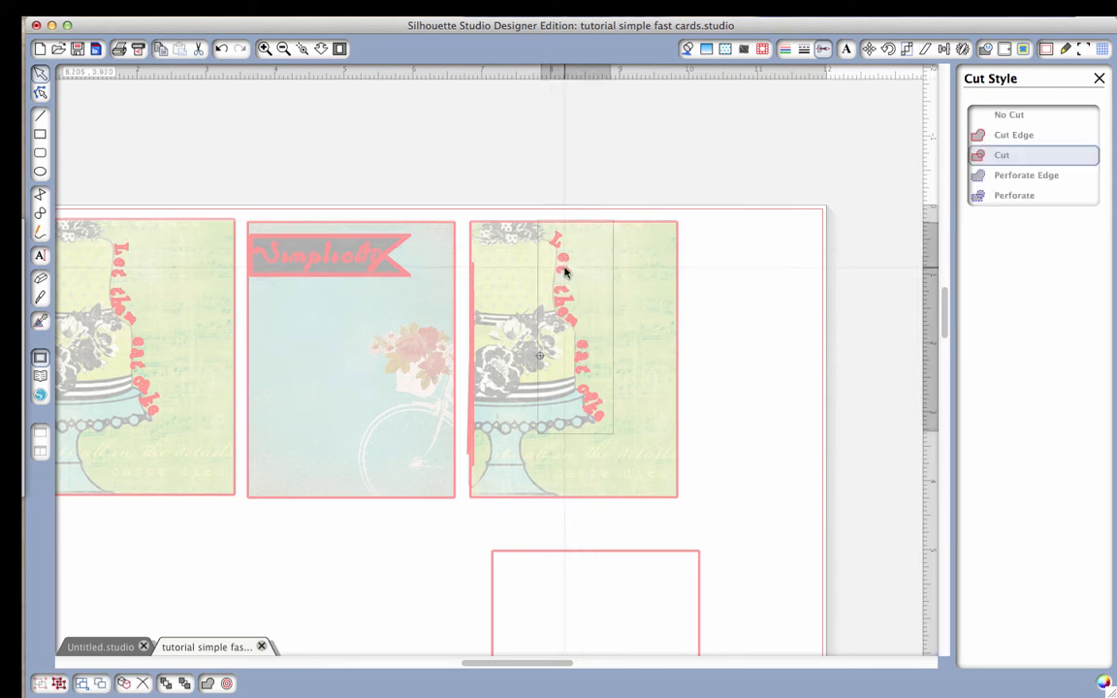
click(1023, 115)
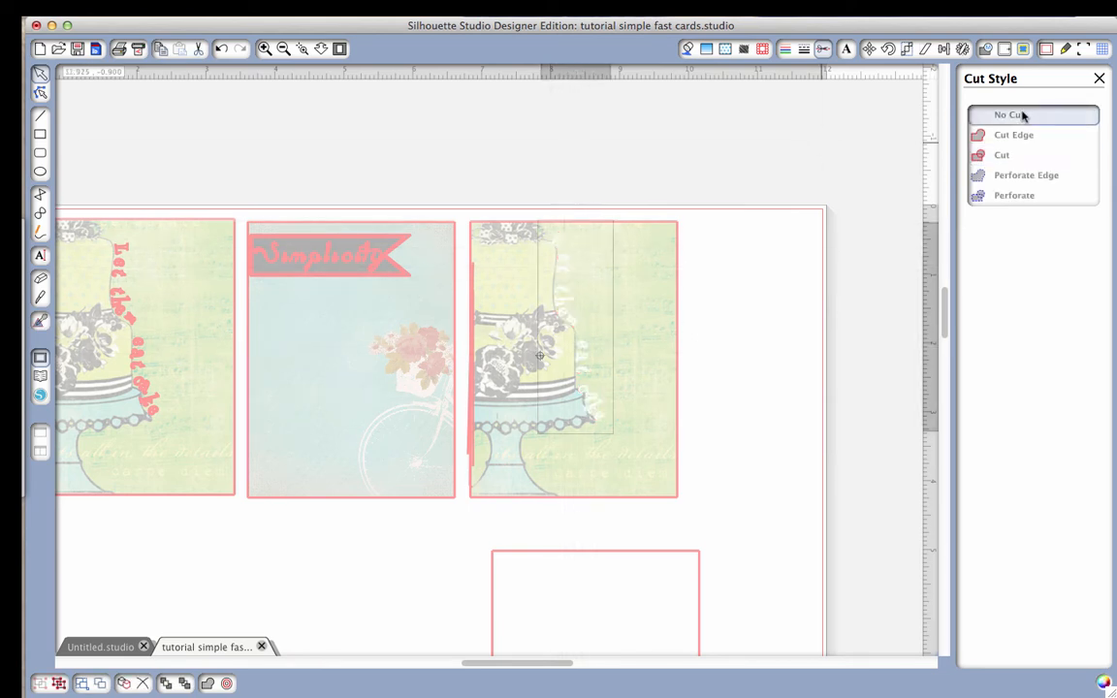
- Move the cake card off the stray freehand lines and draw a rectangle about 0.4 x 3.7 in around them
click(475, 463)
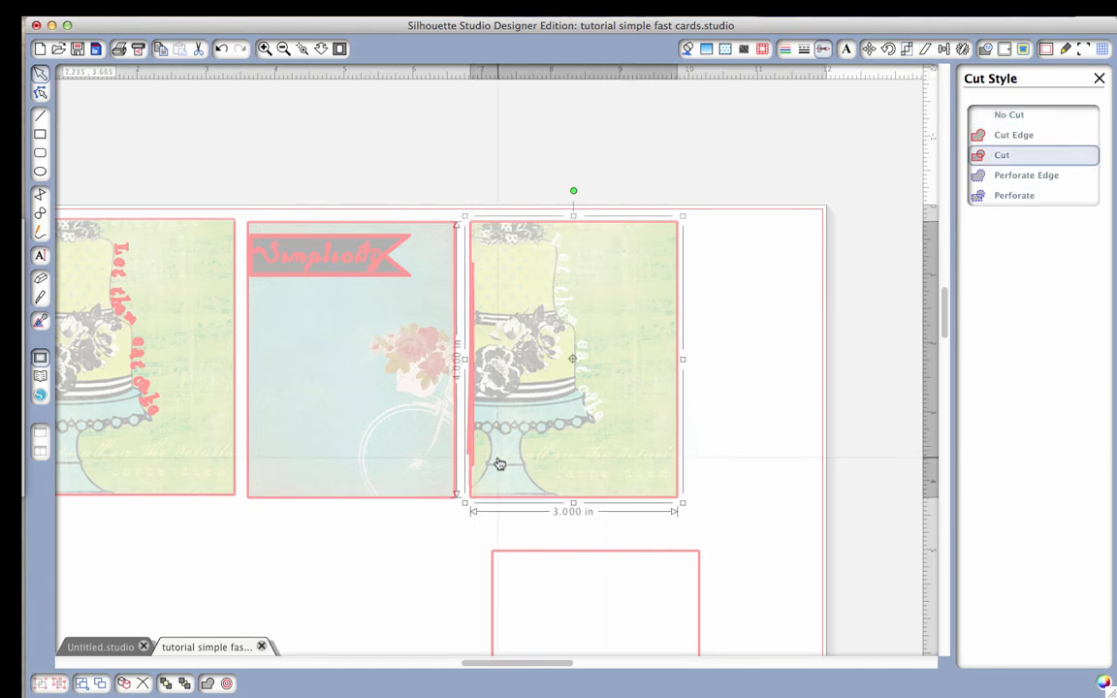
drag(499, 464, 552, 457)
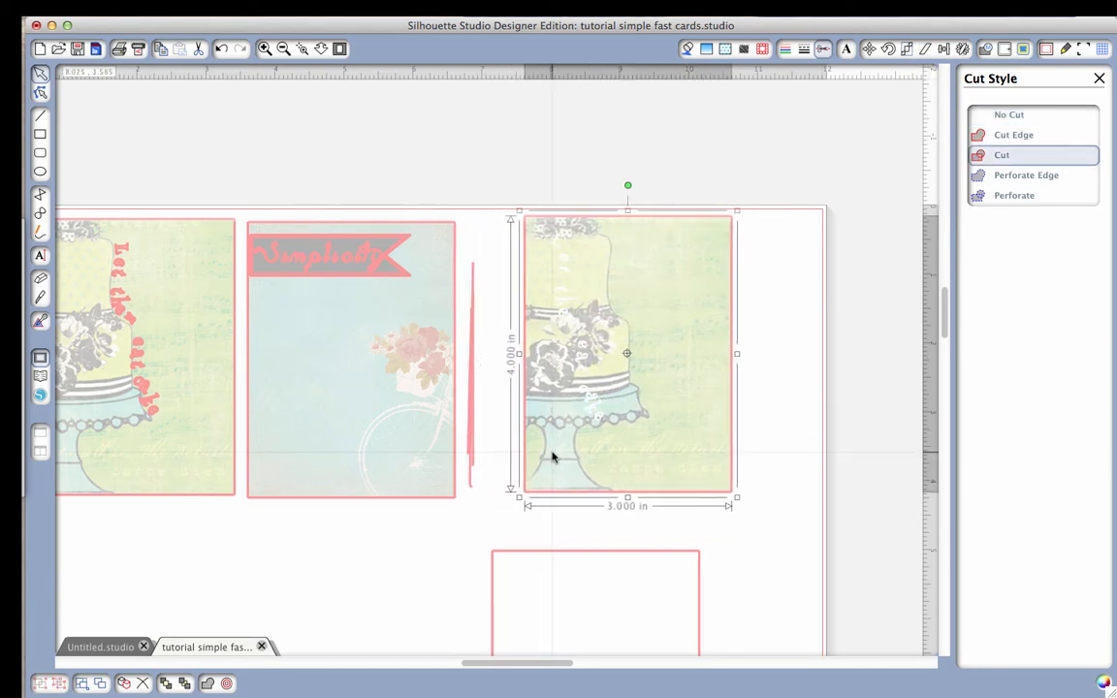
click(40, 136)
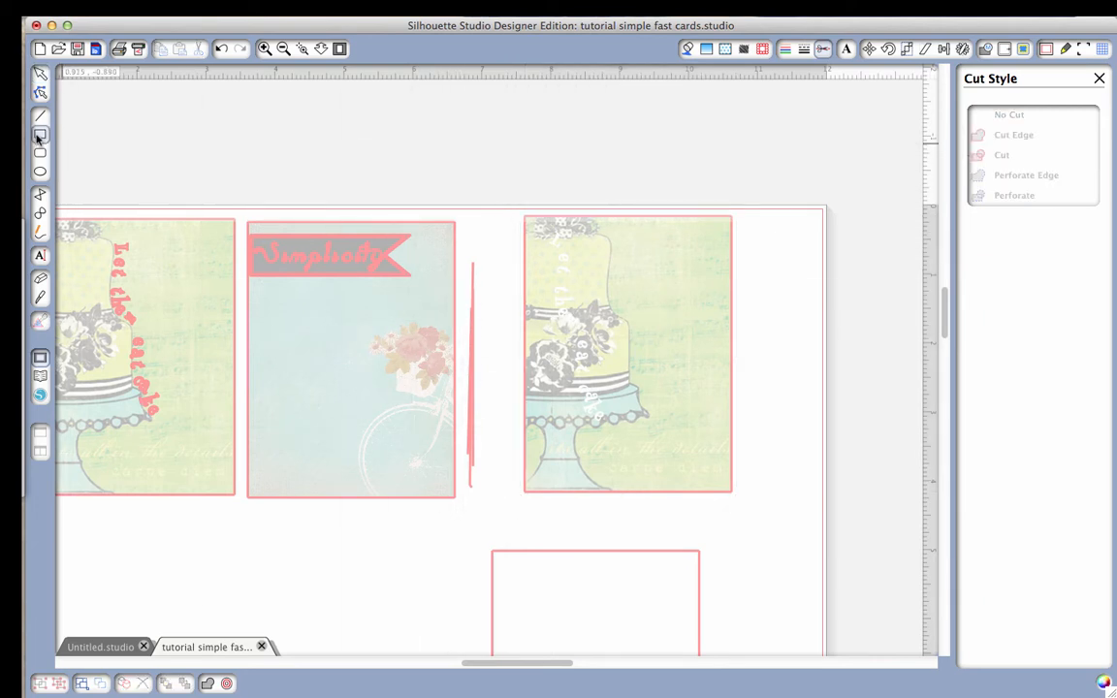
drag(489, 243, 463, 500)
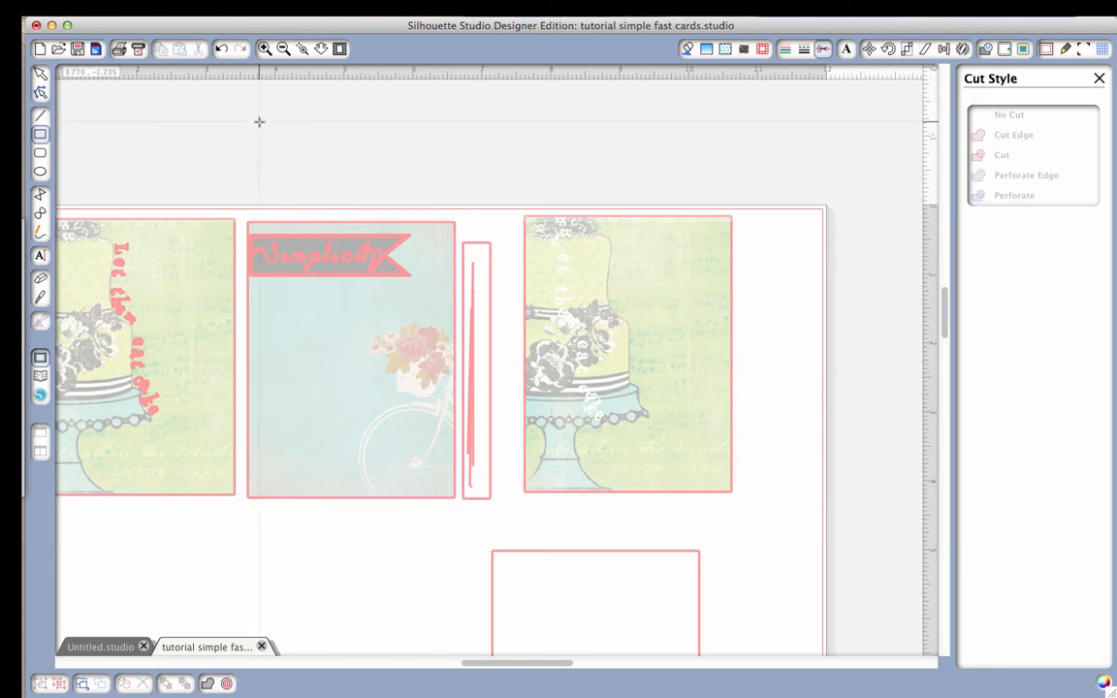
- Delete the stray freehand lines together with the narrow rectangle around them
click(40, 73)
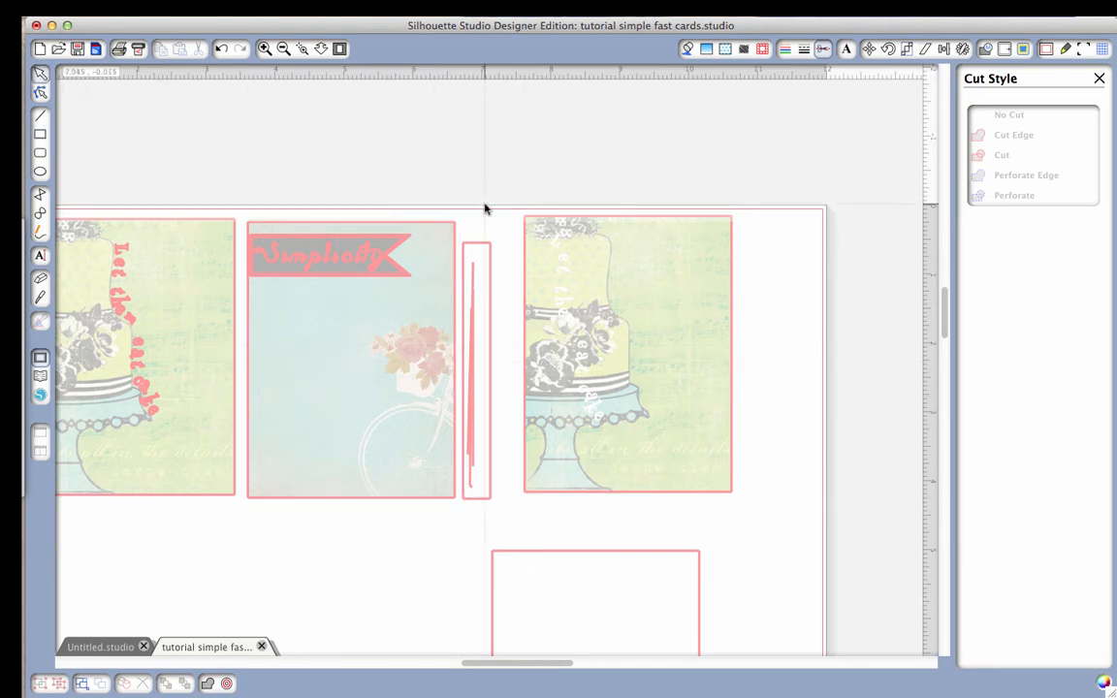
click(463, 451)
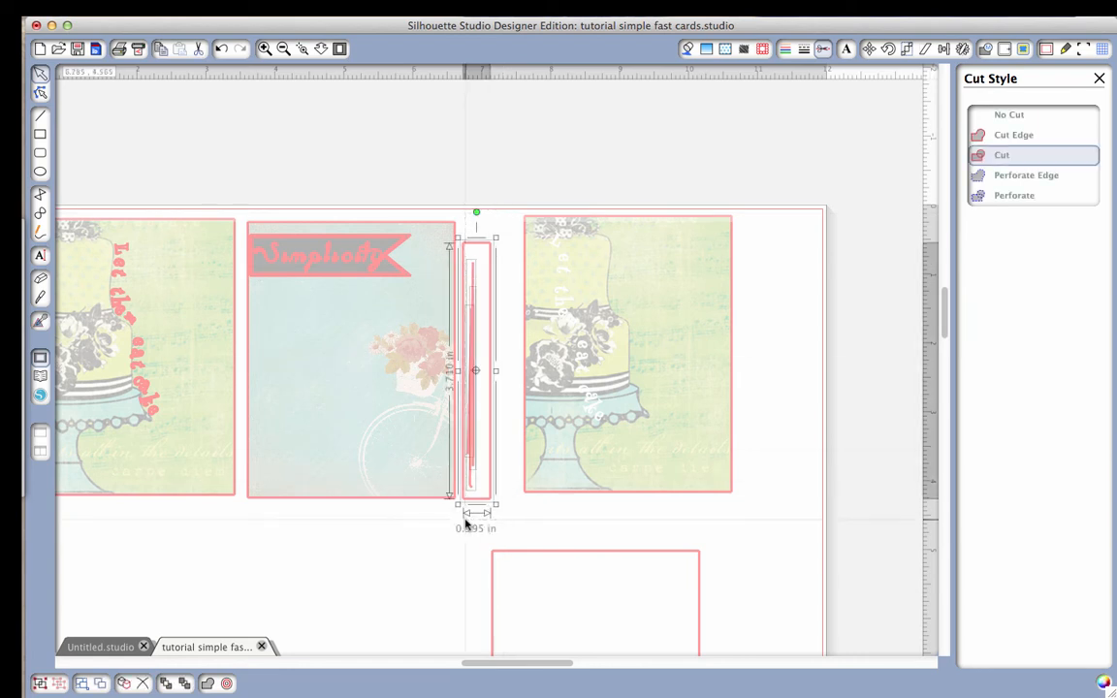
key(Delete)
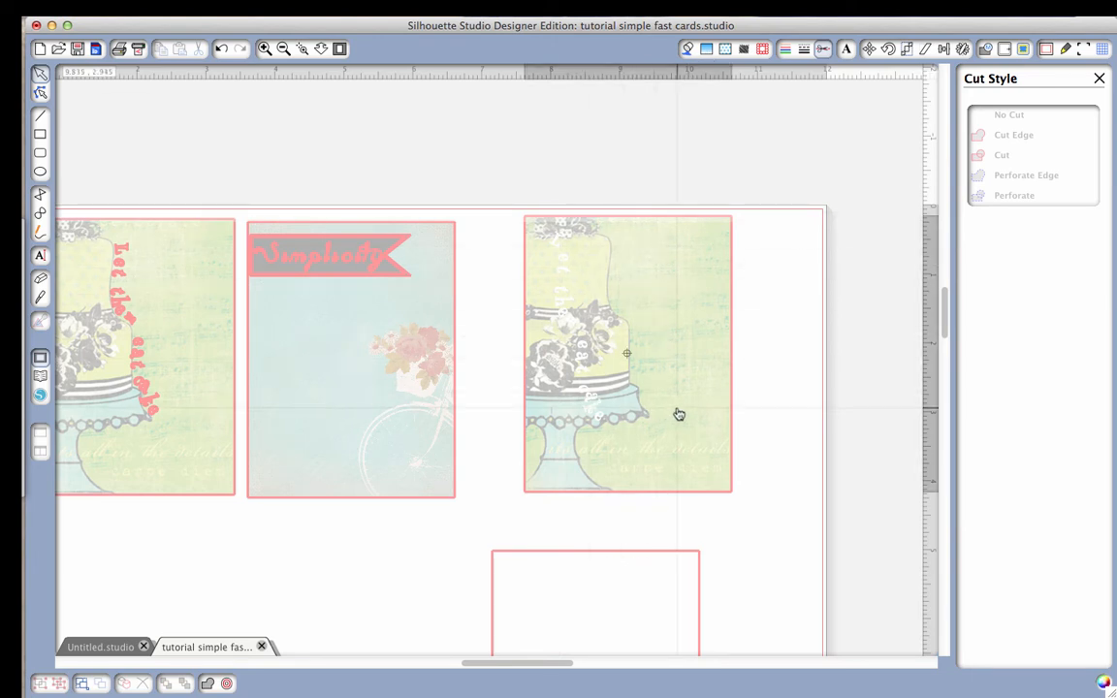
- Move the cake card back beneath its curved text and switch from the cut style to the fill color settings
drag(679, 415, 623, 421)
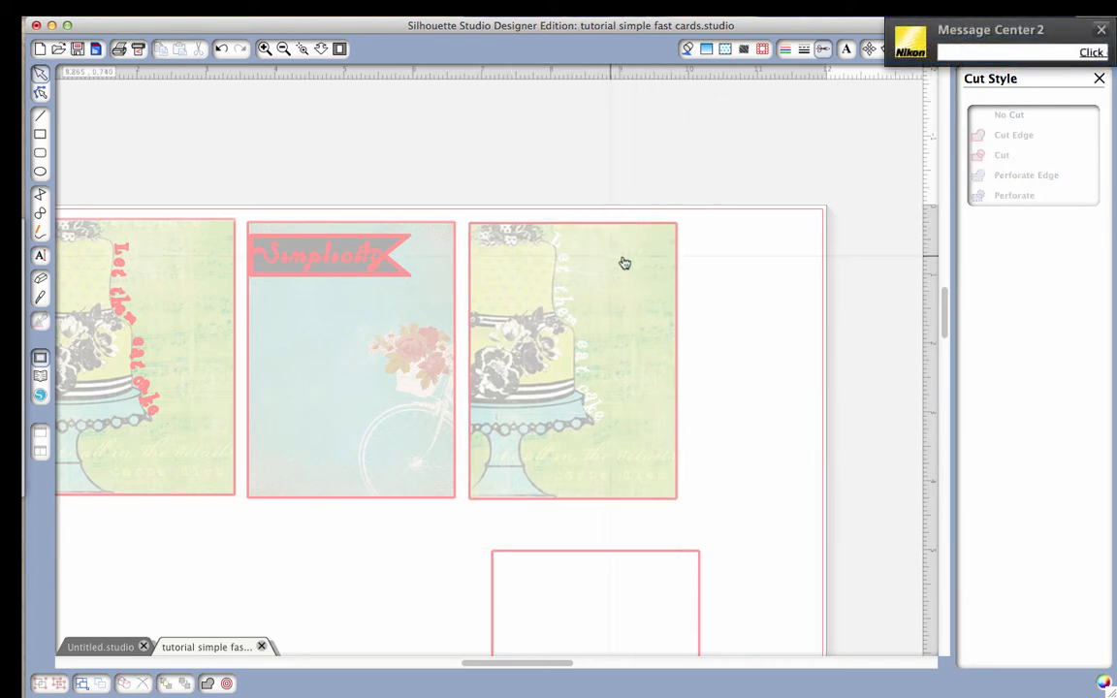
click(1102, 32)
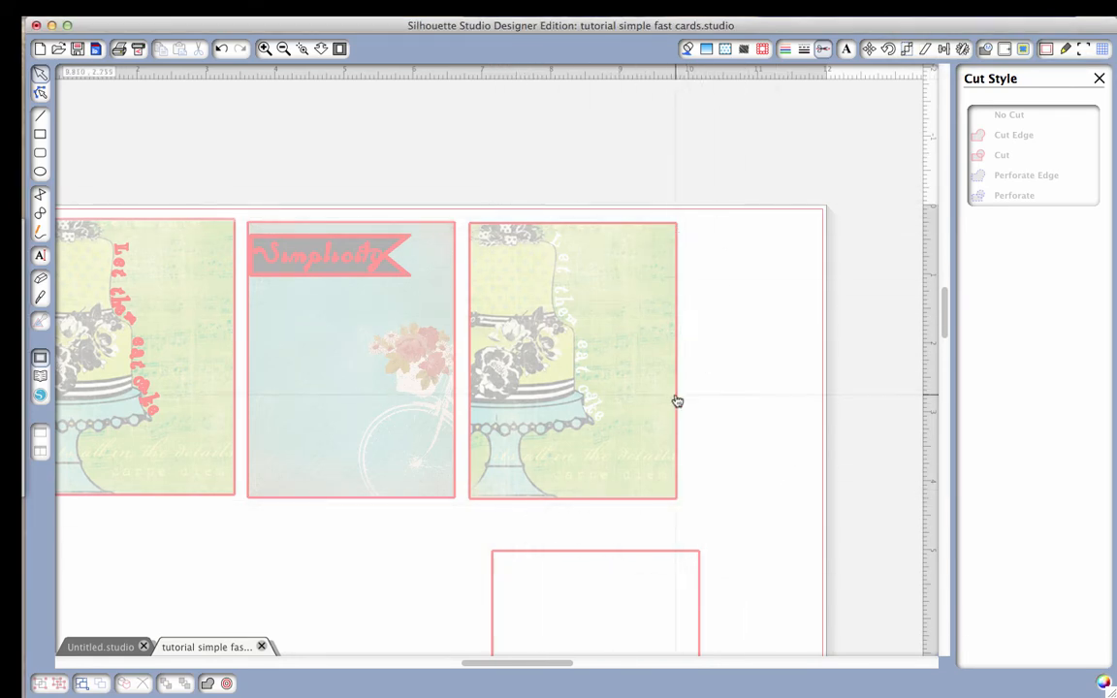
click(687, 49)
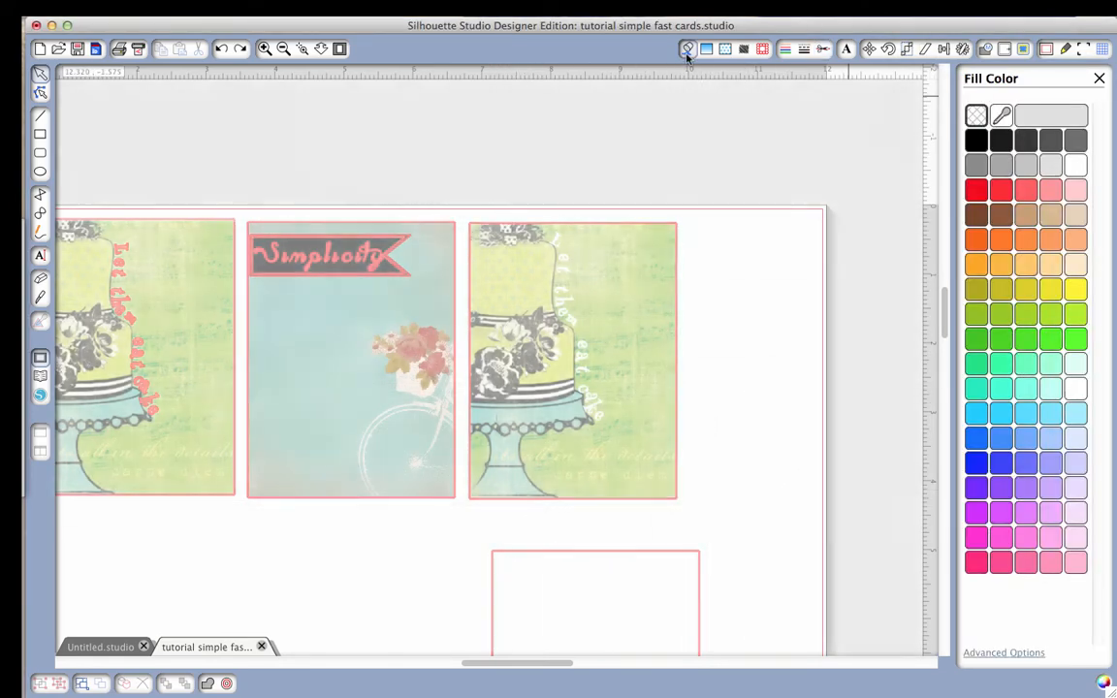
- Group the finished cake card with its curved text and move it below the first cake card
scroll(752, 308, left, 2)
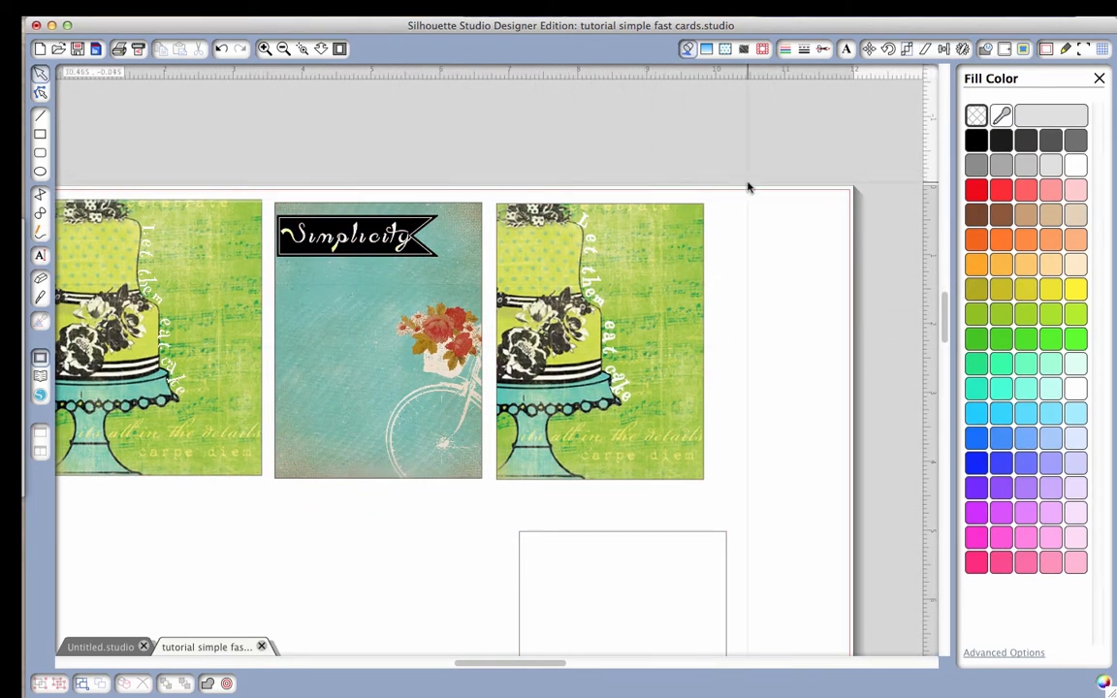
click(582, 340)
right_click(593, 308)
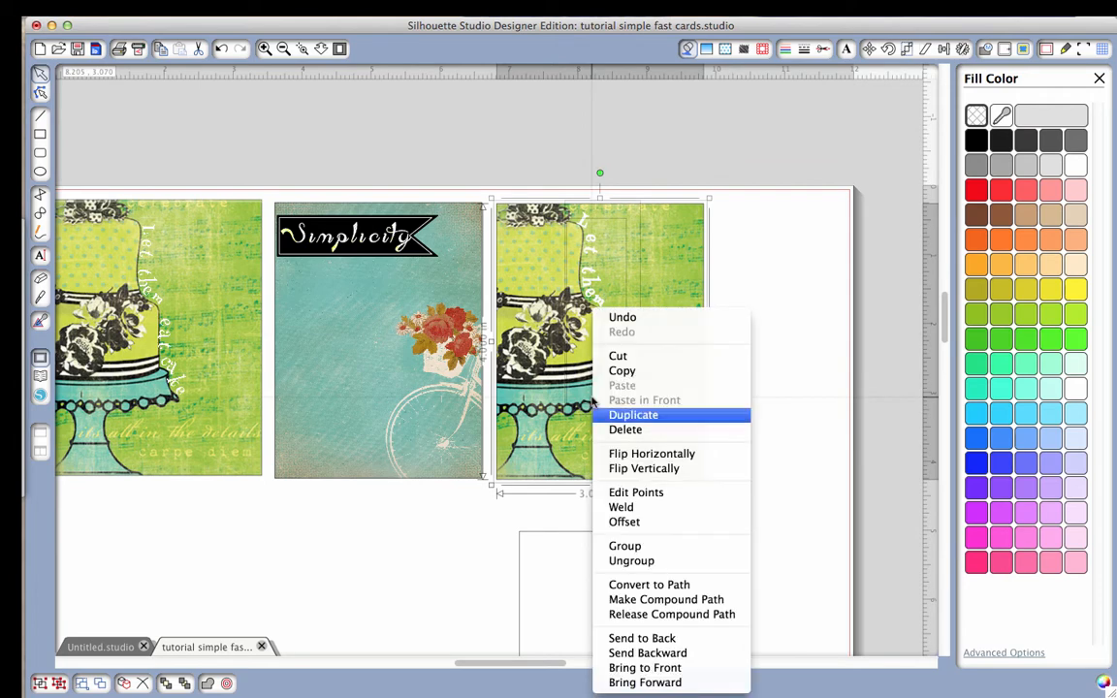
click(626, 561)
scroll(584, 419, down, 5)
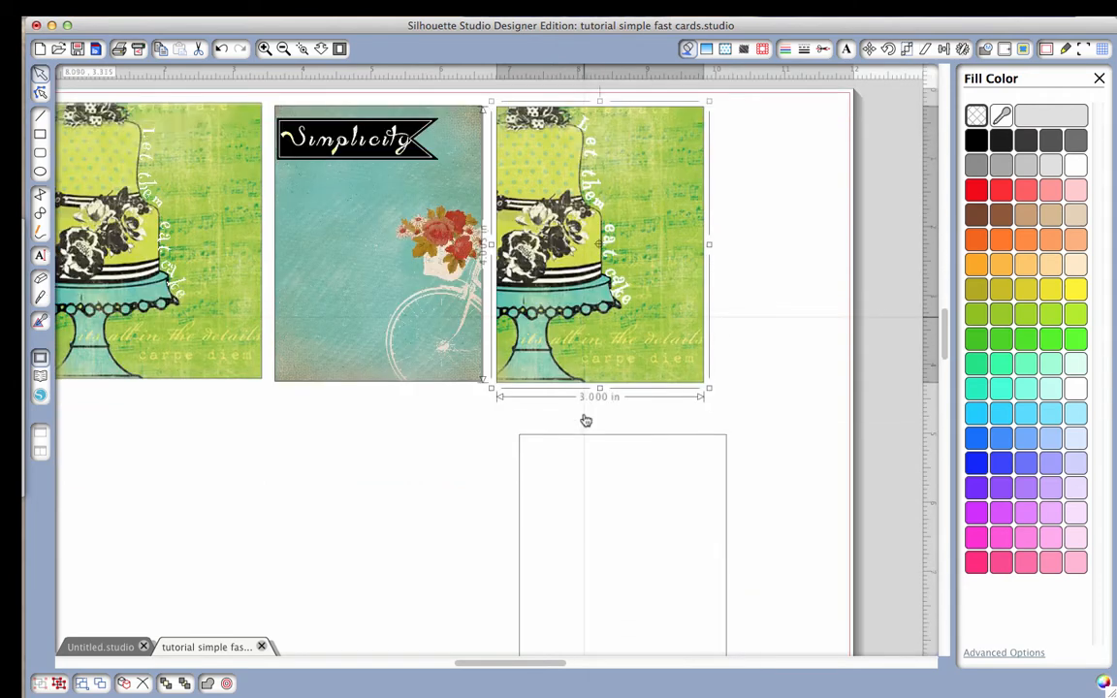
scroll(586, 420, left, 2)
scroll(585, 420, left, 1)
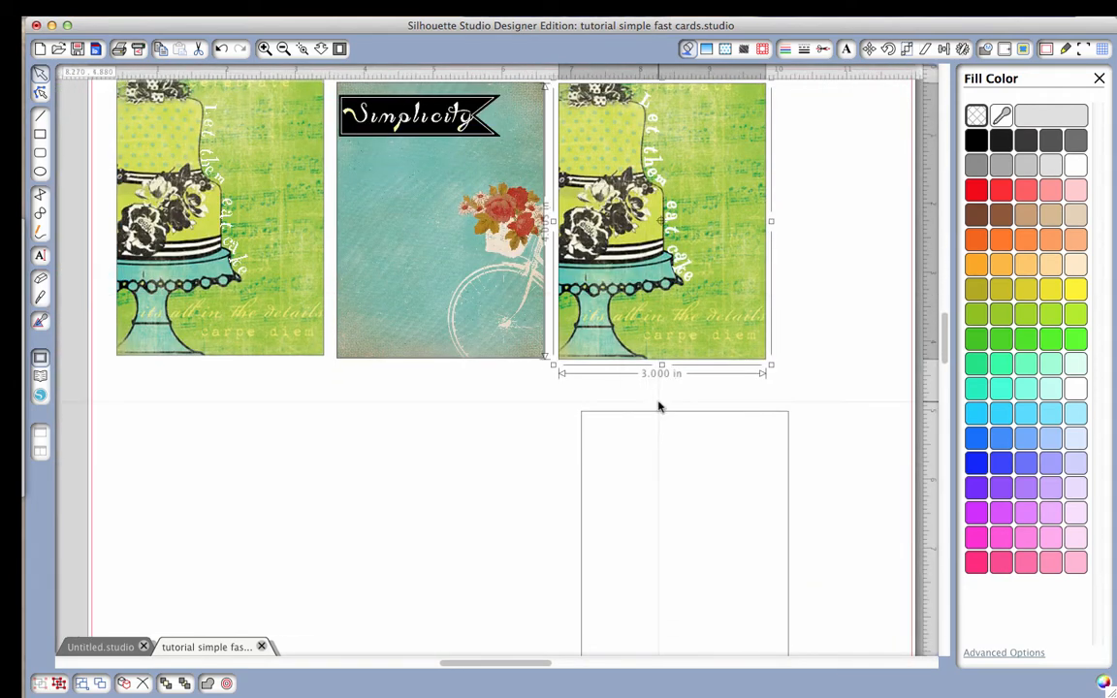
drag(607, 248, 244, 572)
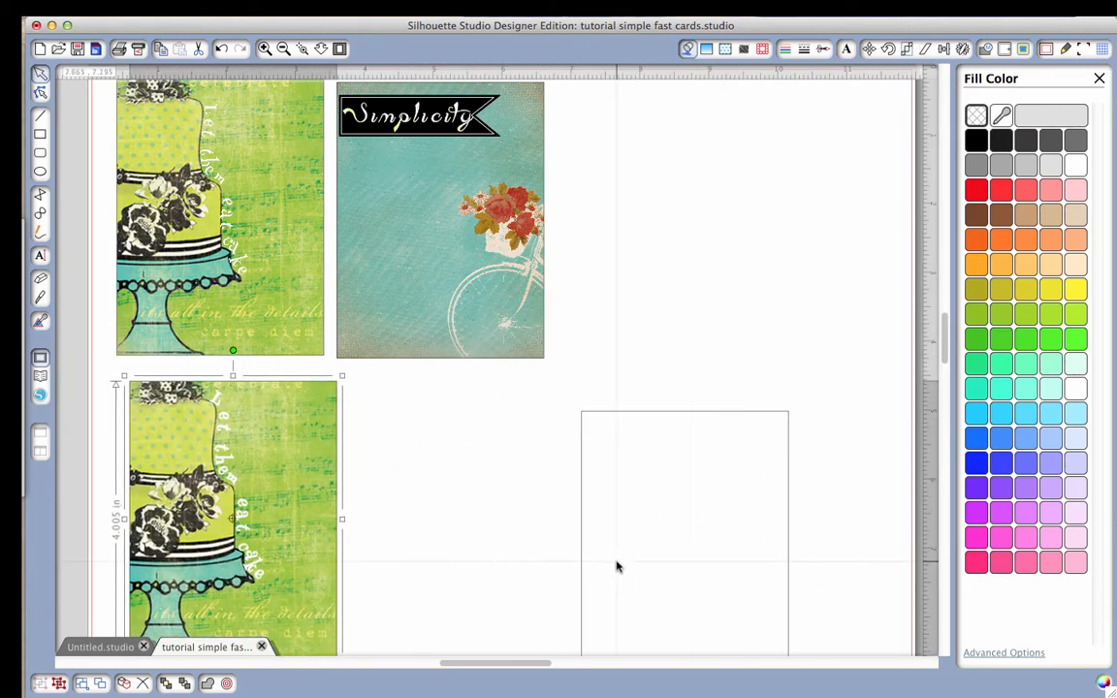
- Move the blank 3 x 4 in rectangle up into the free spot beside the Simplicity card
drag(730, 417, 711, 161)
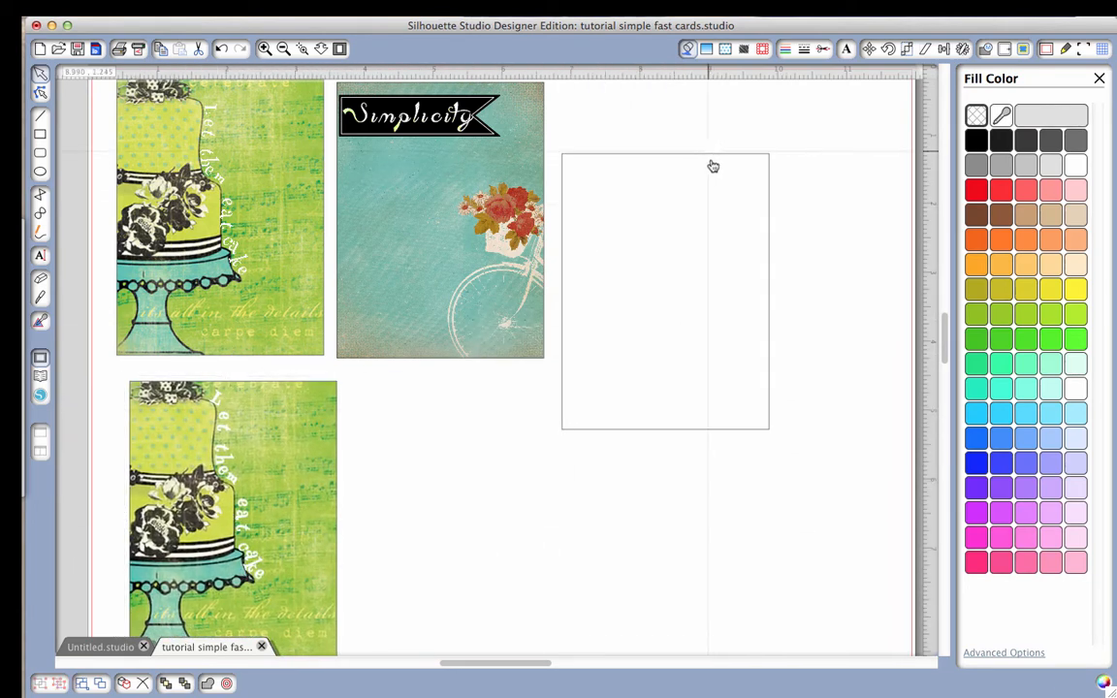
drag(769, 295, 766, 239)
scroll(766, 240, up, 2)
scroll(766, 240, up, 1)
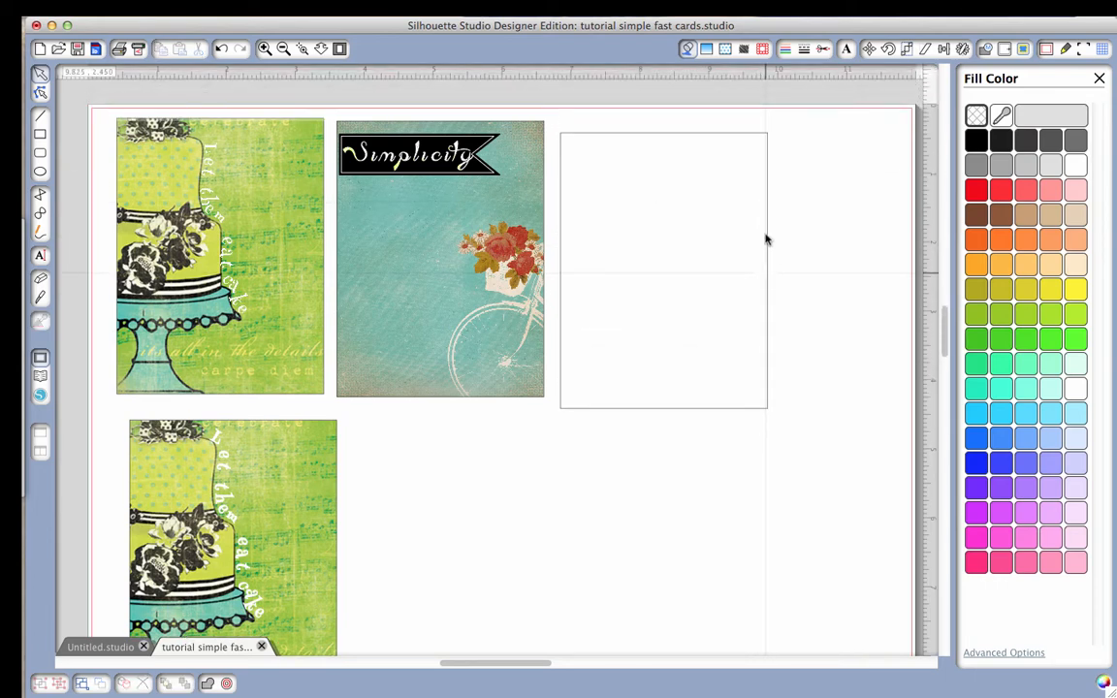
- Fill the blank card with the teal bicycle and flowers pattern and line it up with the Simplicity card
scroll(726, 224, right, 2)
click(746, 246)
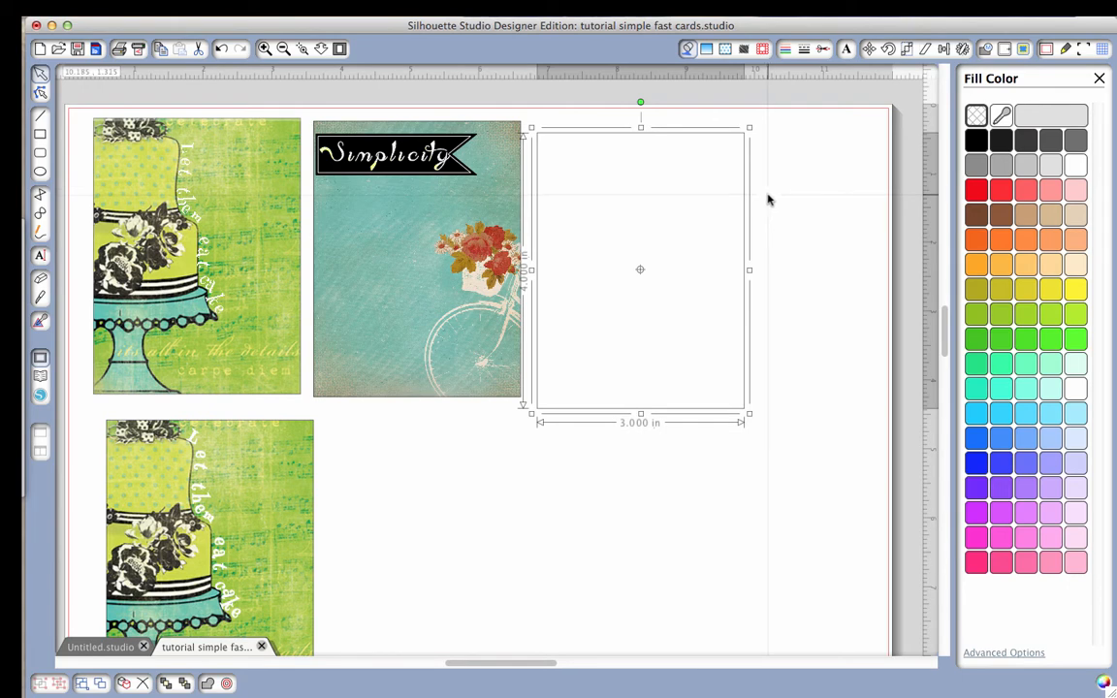
click(724, 50)
scroll(1045, 315, down, 5)
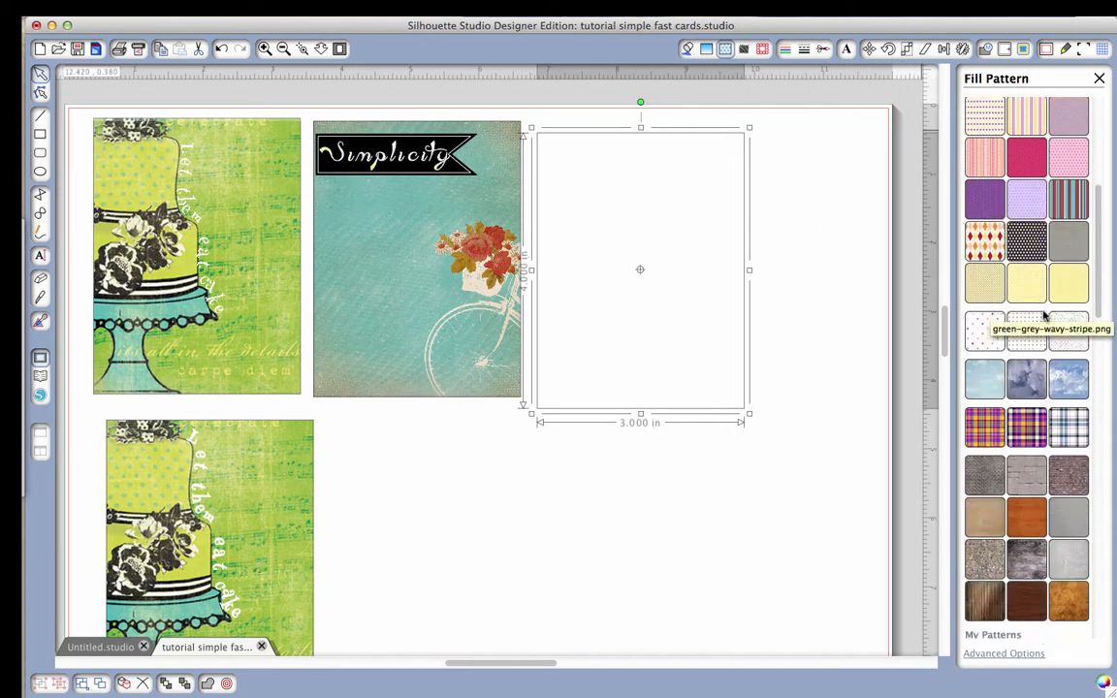
scroll(1045, 315, down, 5)
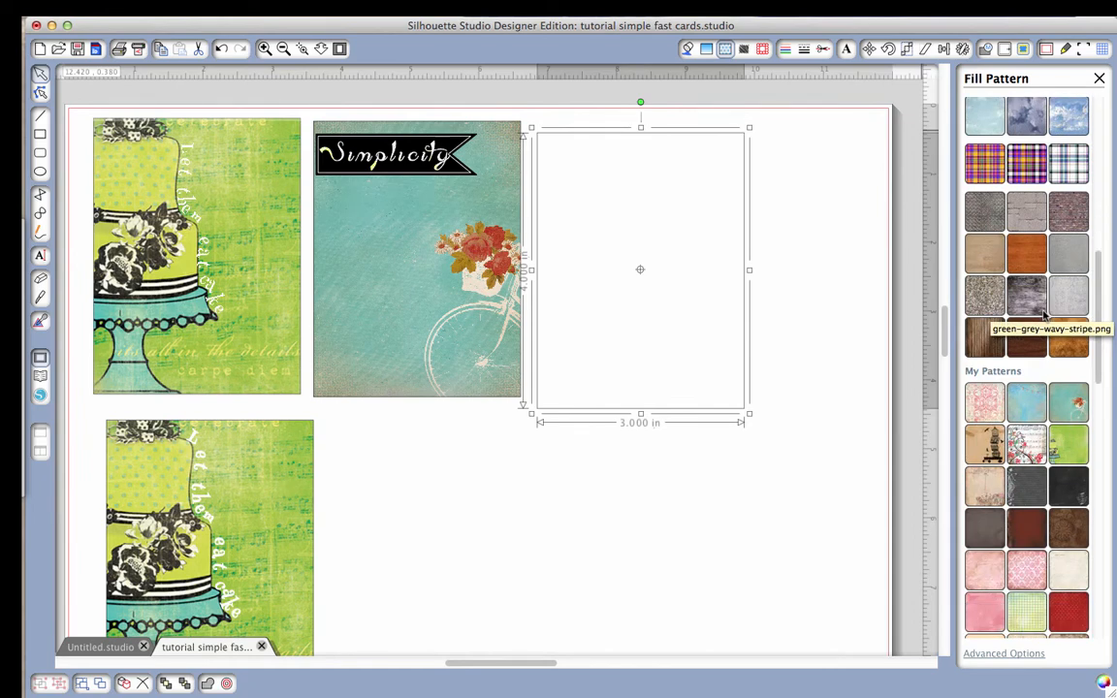
click(1068, 401)
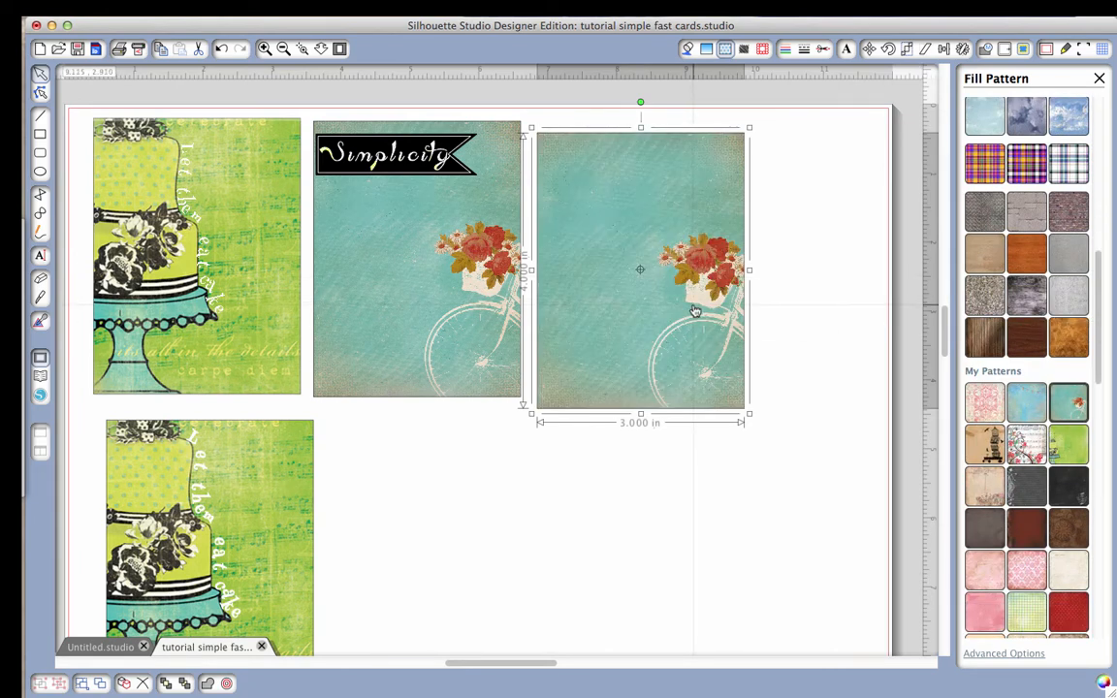
drag(695, 310, 699, 300)
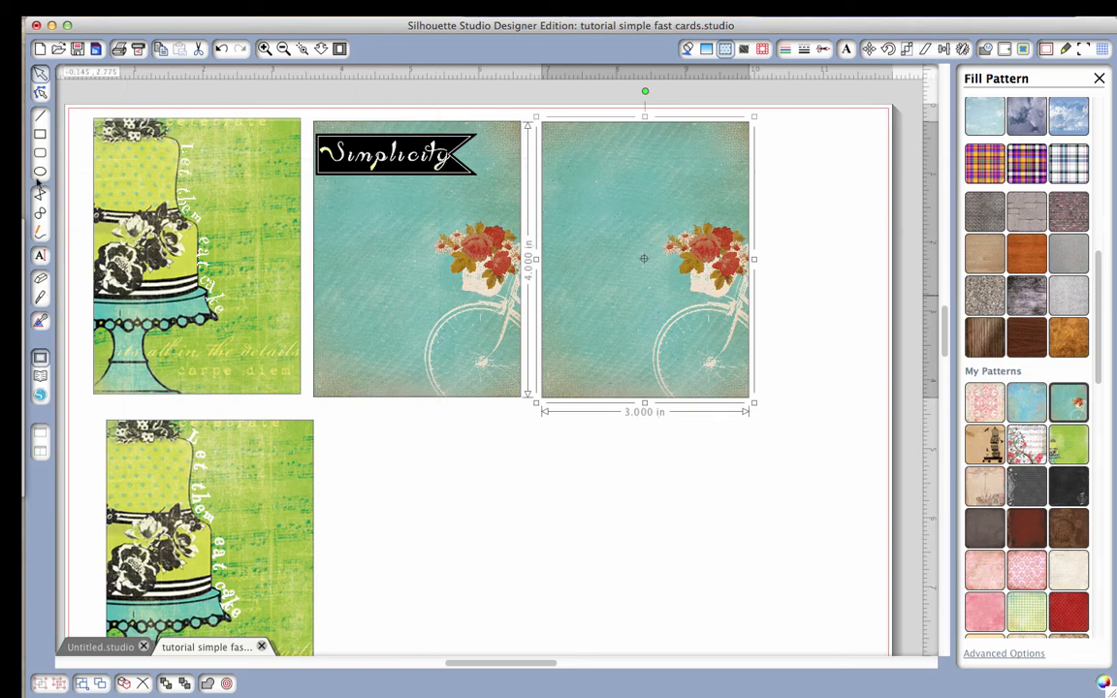
- Draw a rectangle about 2.36 x 0.59 in across the upper part of the new bicycle card, starting at its left edge
click(40, 129)
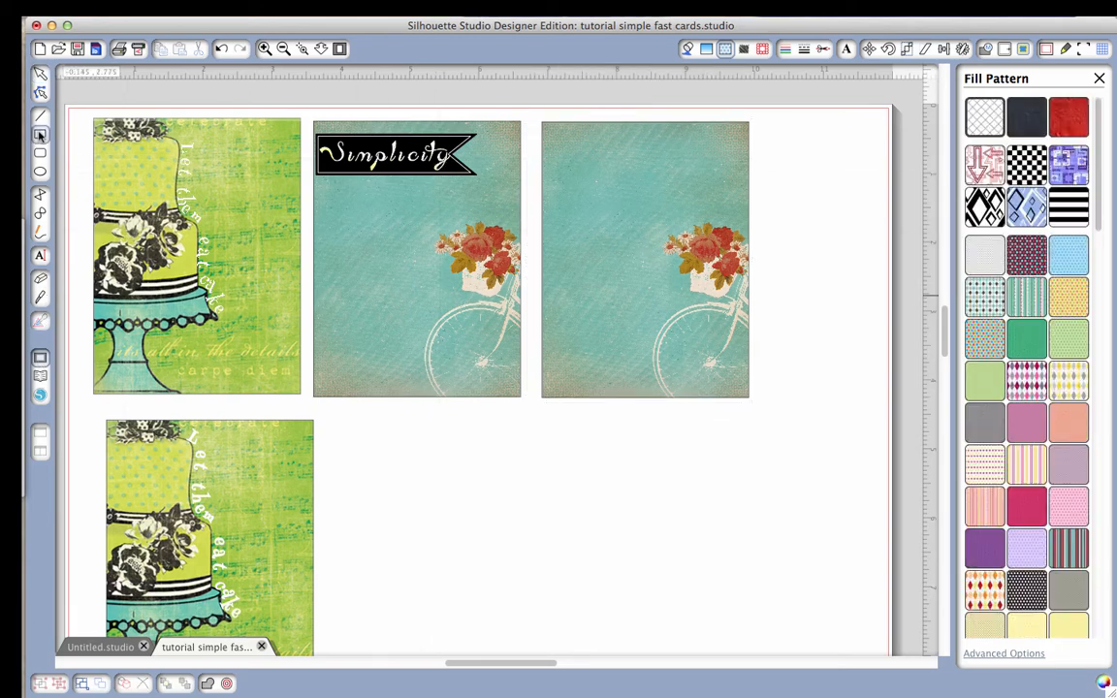
click(263, 49)
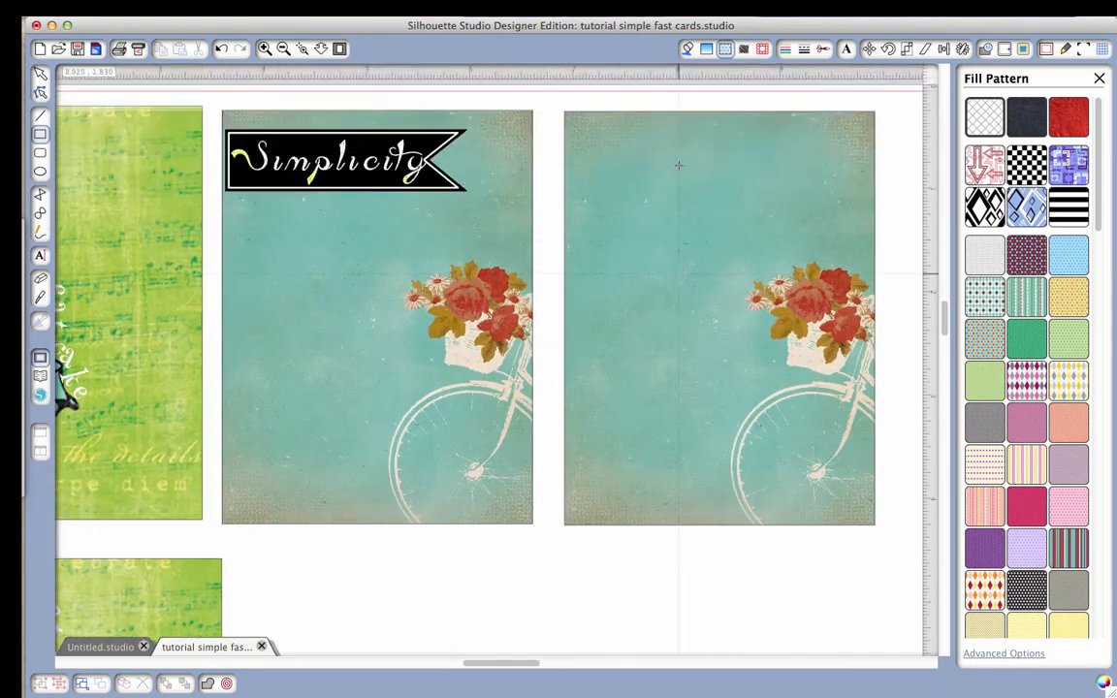
click(39, 136)
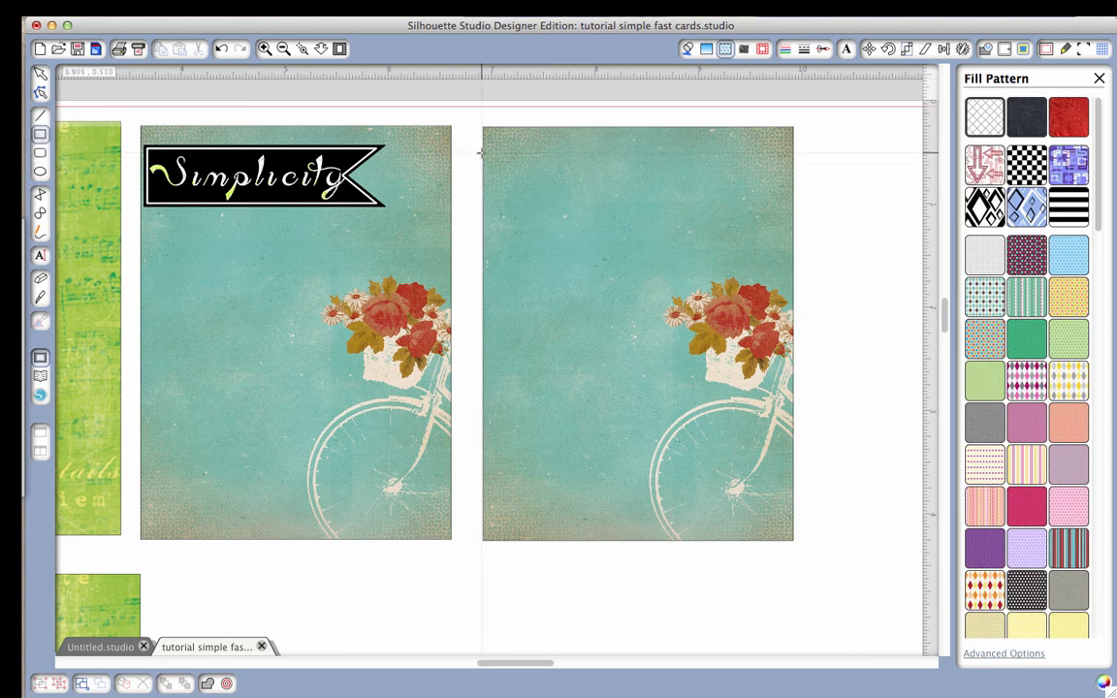
mouse_move(482, 150)
mouse_down()
mouse_move(494, 182)
mouse_move(652, 200)
mouse_move(676, 230)
mouse_move(685, 206)
mouse_move(726, 212)
mouse_up()
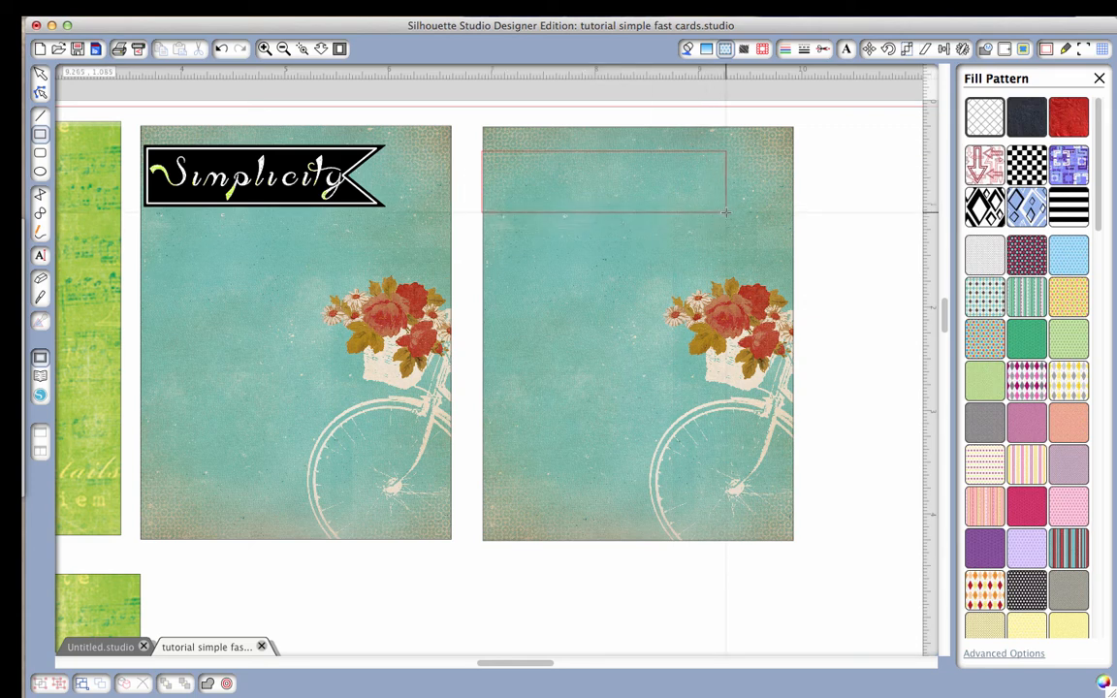
click(40, 74)
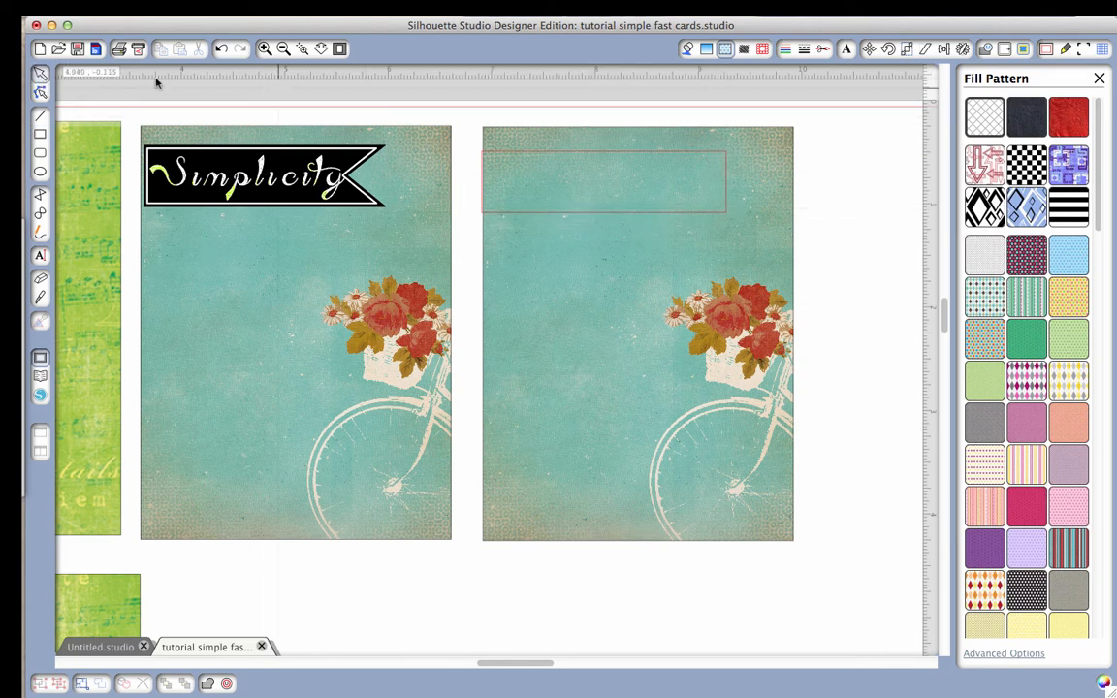
click(612, 155)
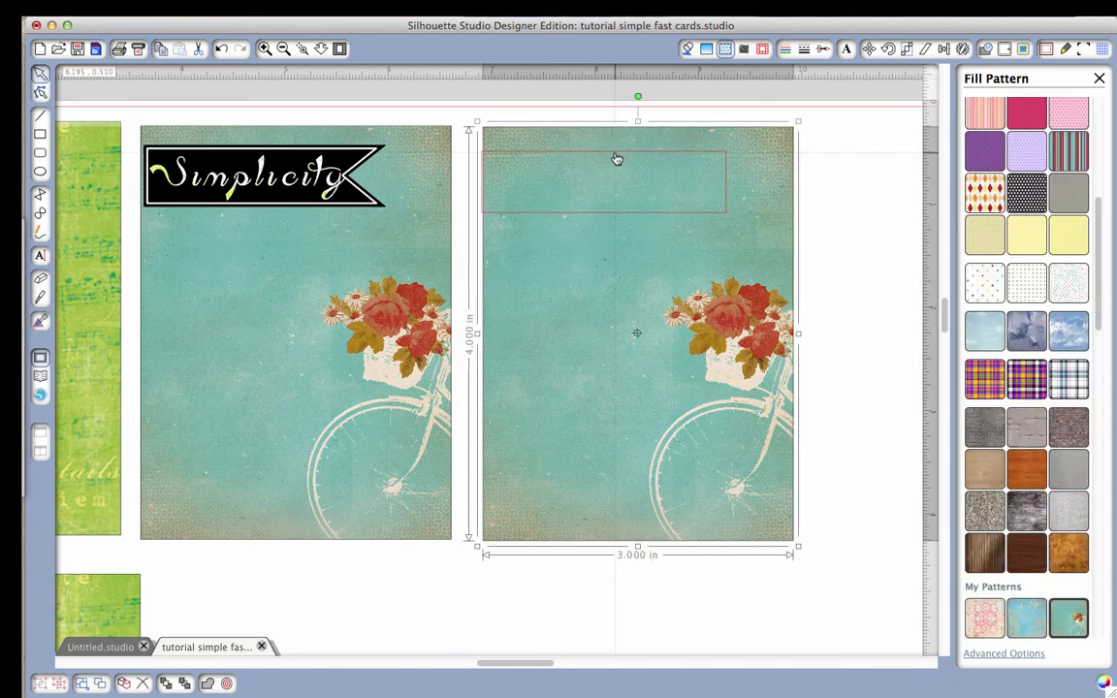
- Fill the new banner rectangle with black and make its line color transparent
click(613, 153)
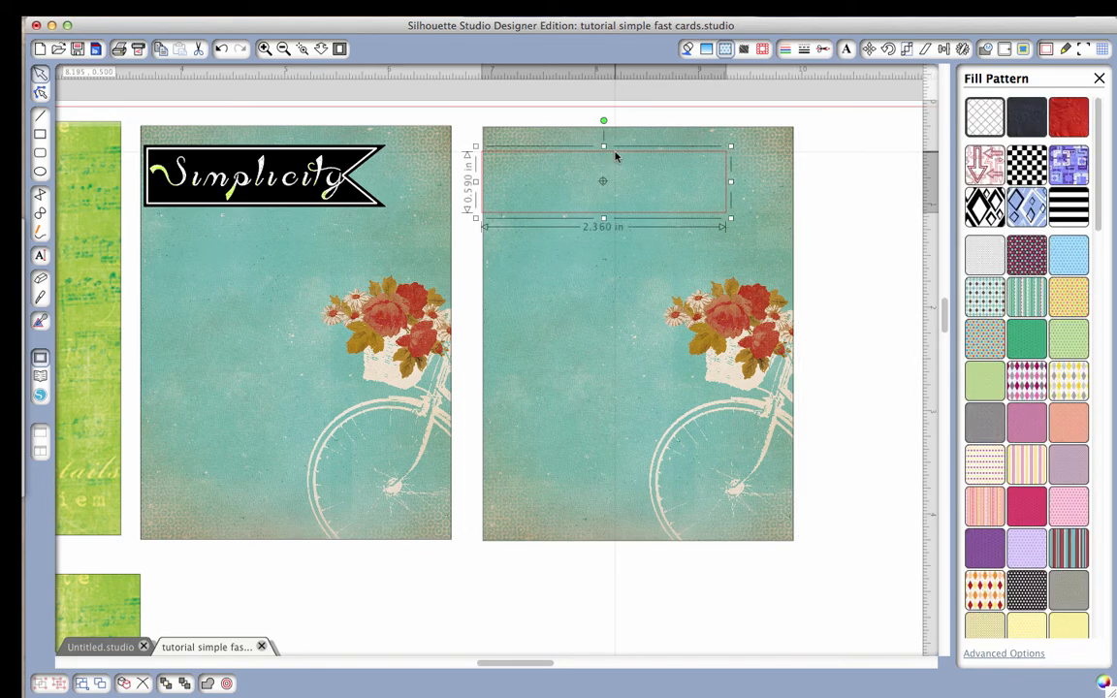
click(688, 48)
click(976, 139)
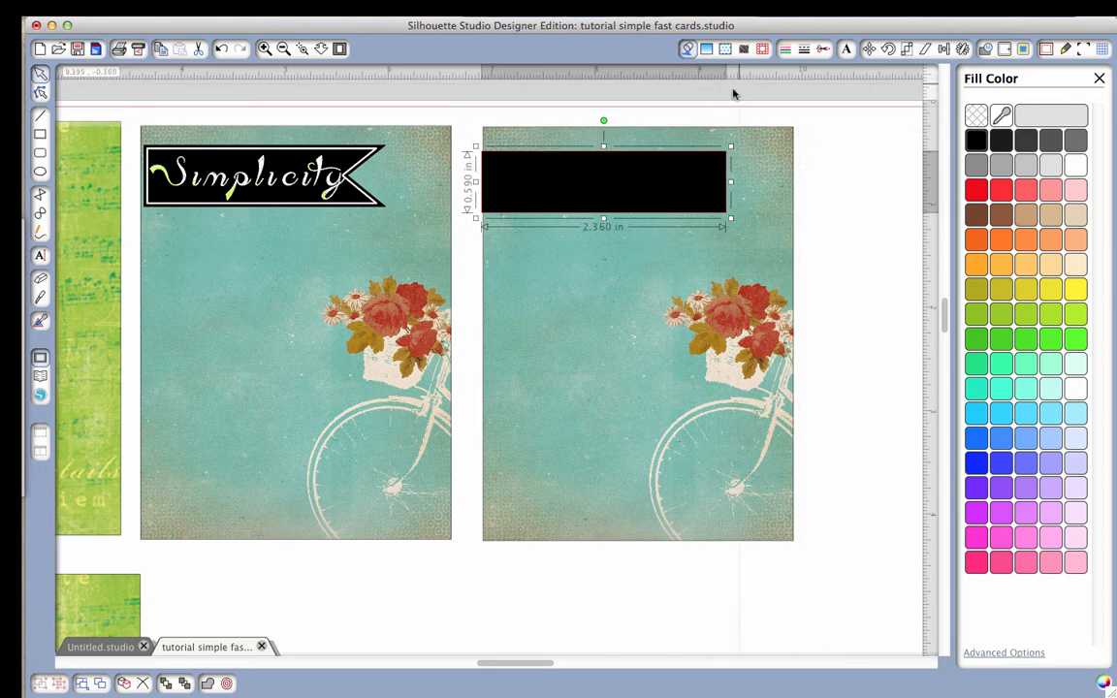
click(785, 49)
click(977, 115)
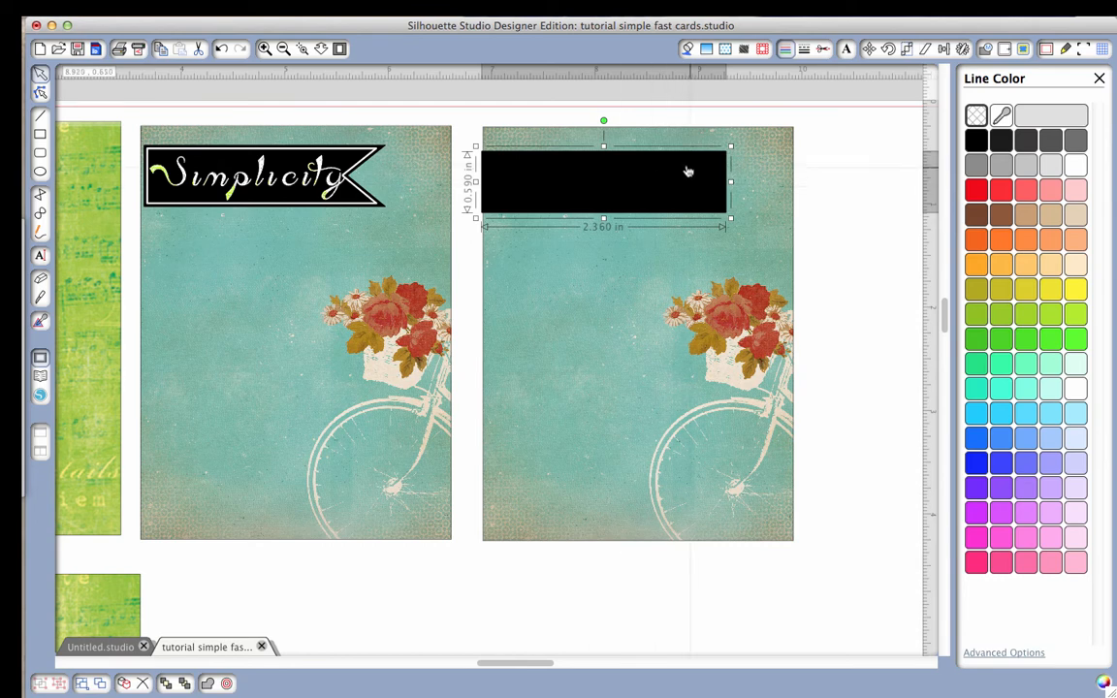
- Add a point midway along the black rectangle's right edge and pull it inward to form a V-shaped banner notch
click(41, 94)
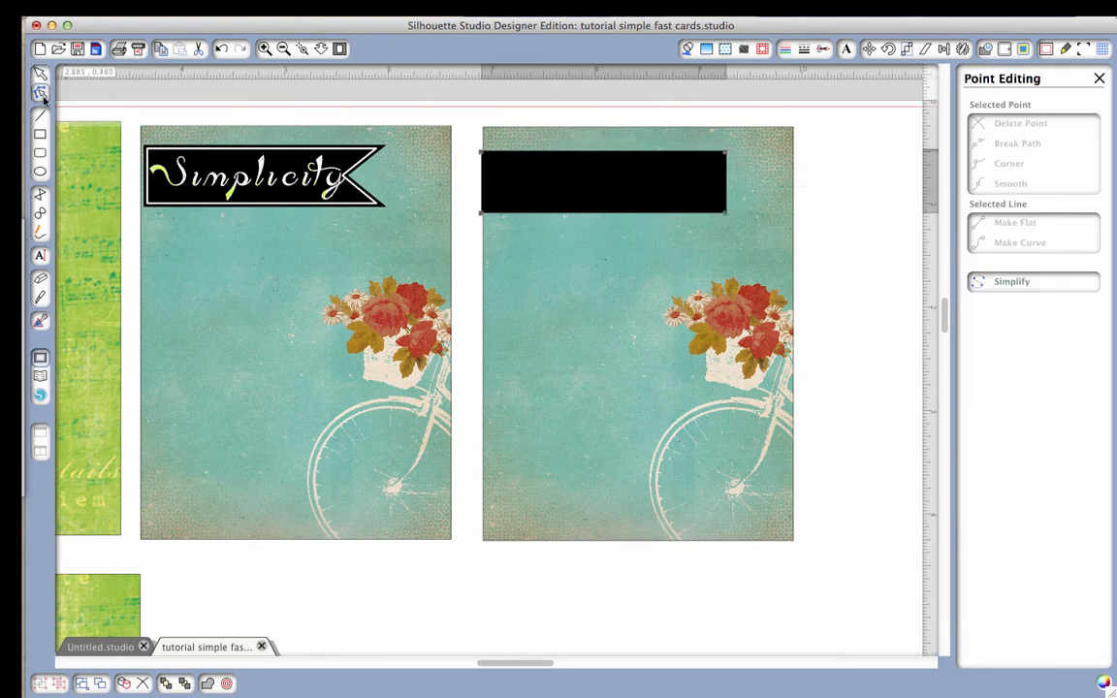
click(726, 180)
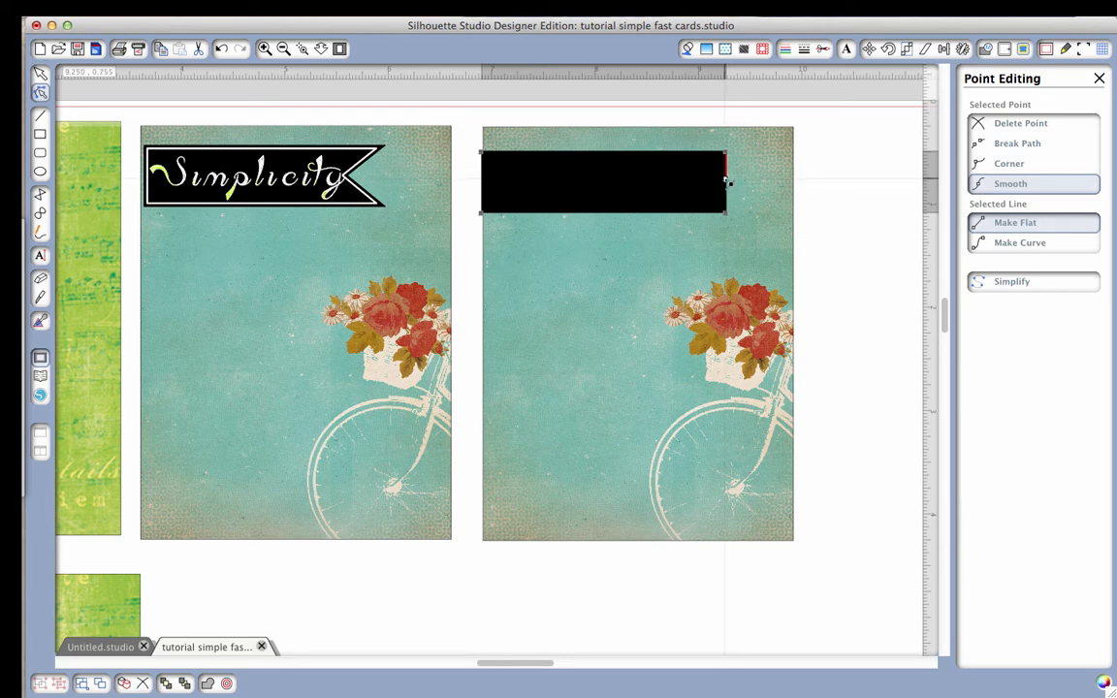
drag(726, 181, 693, 183)
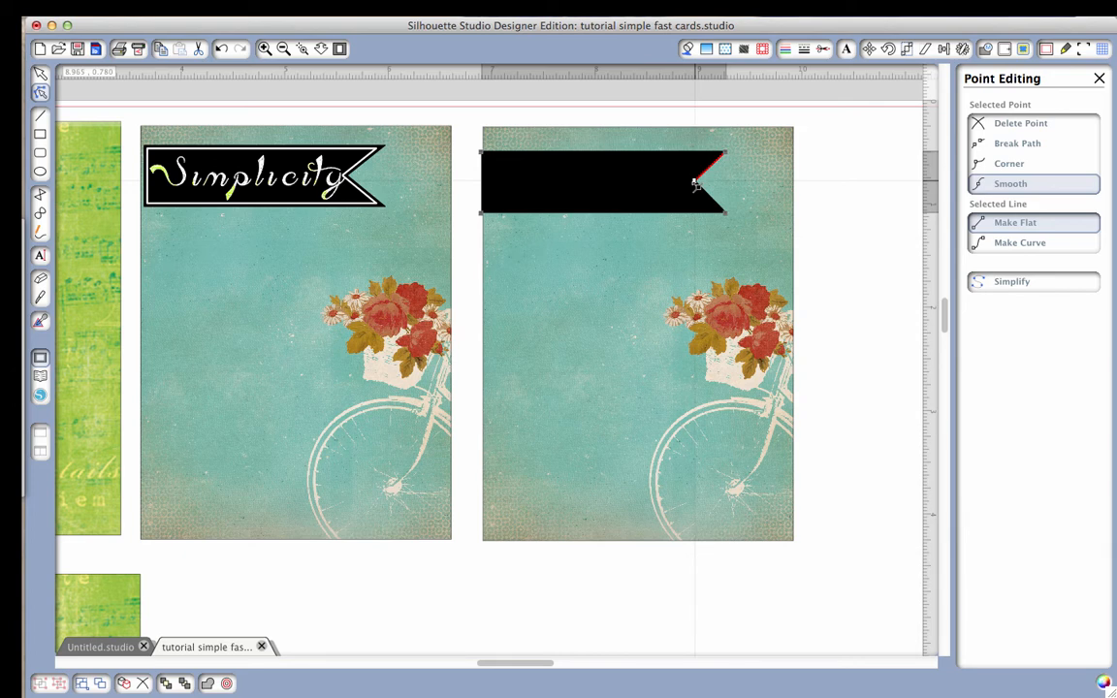
drag(693, 183, 694, 181)
click(861, 269)
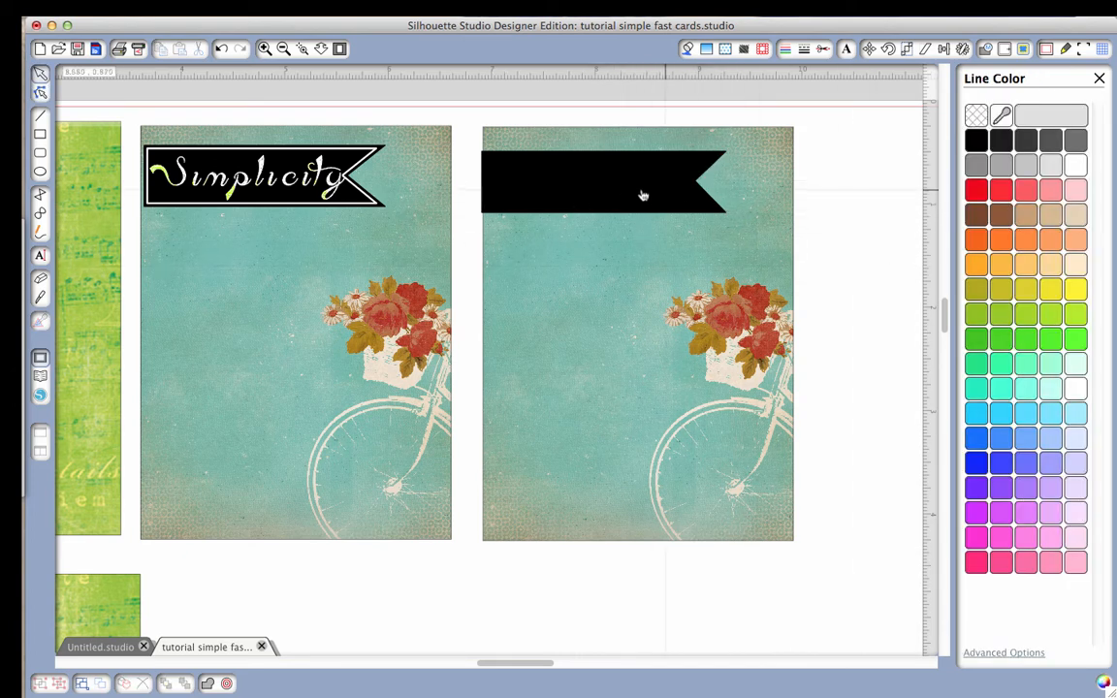
click(600, 170)
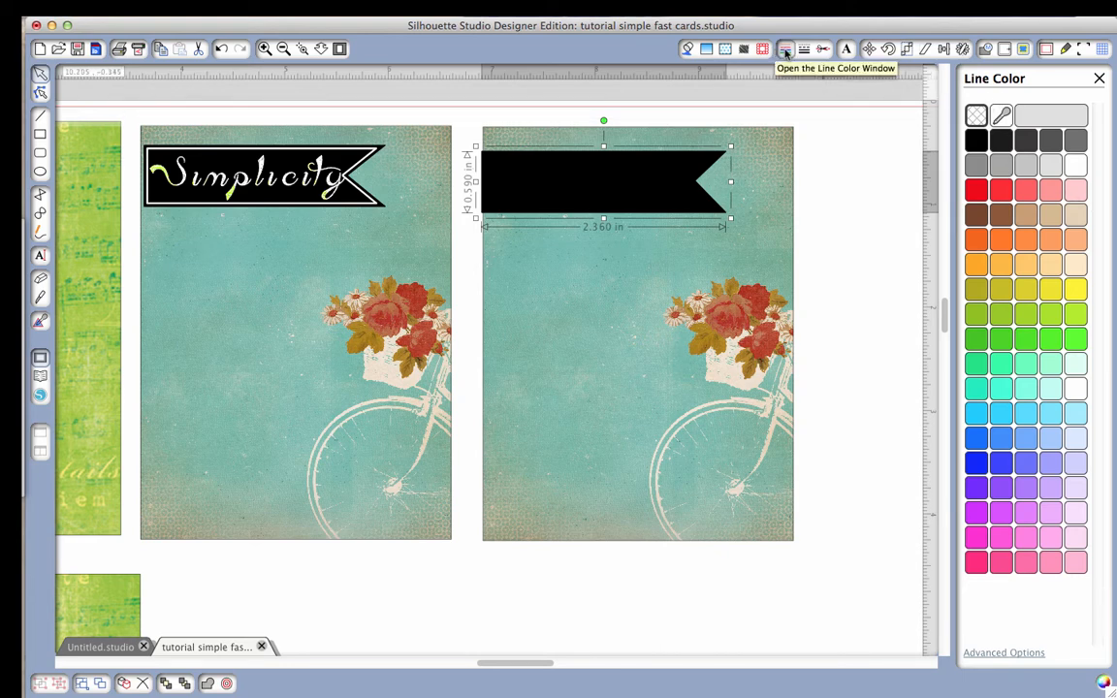
click(865, 171)
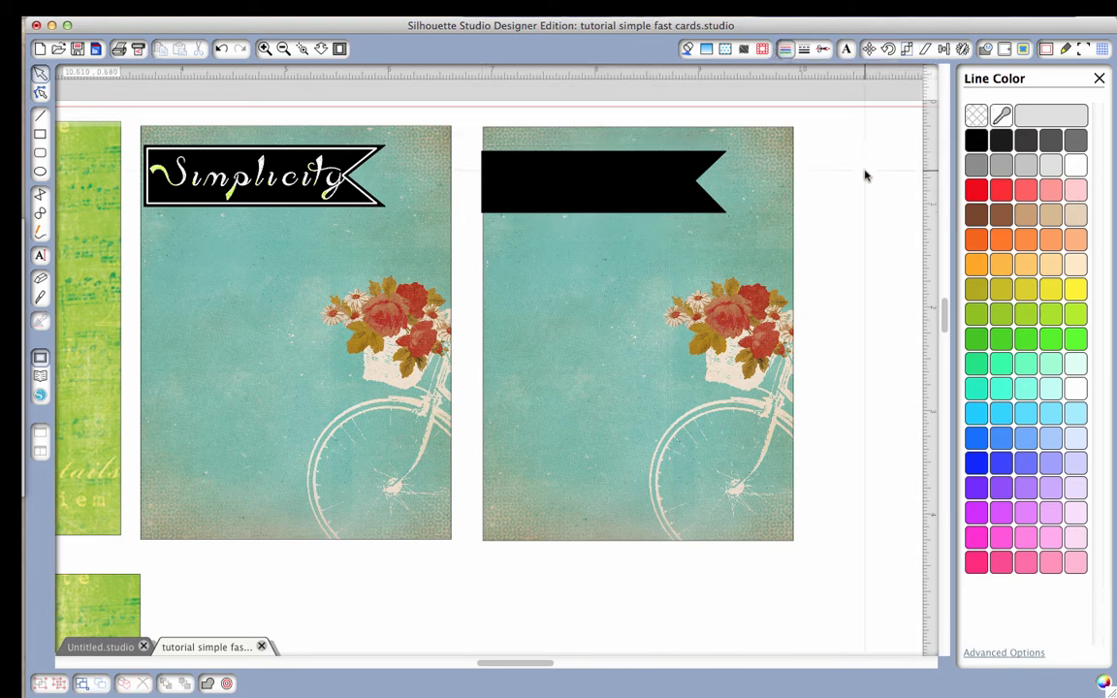
click(1076, 166)
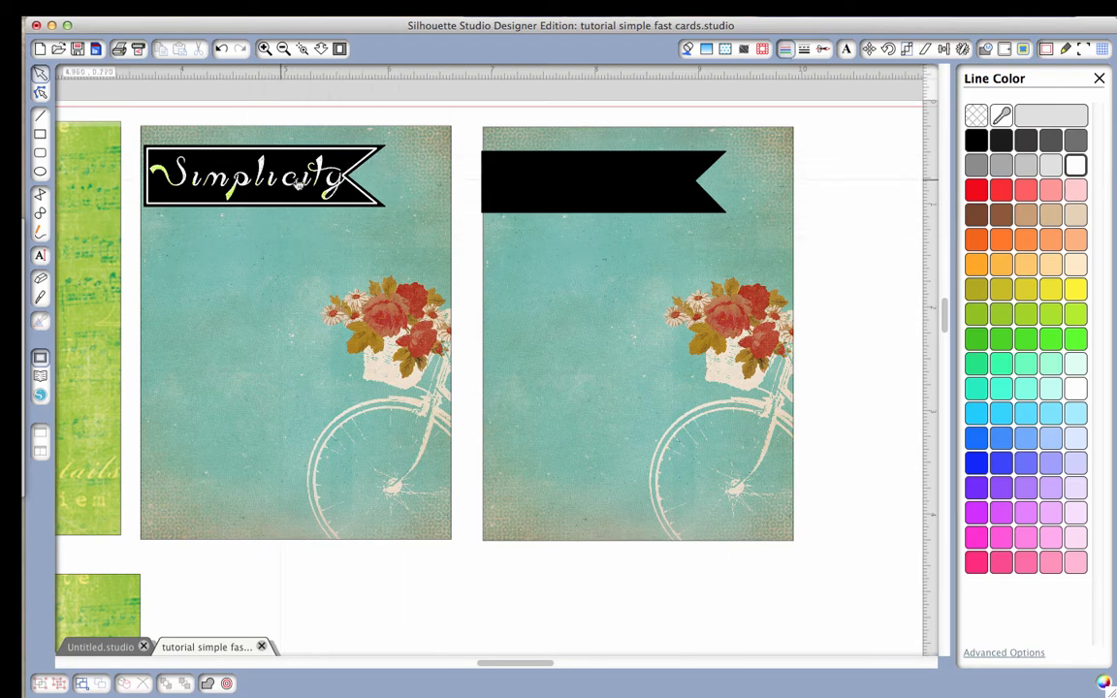
- Create an internal offset of 0.040 in inside the black banner and check its outline up close
click(682, 177)
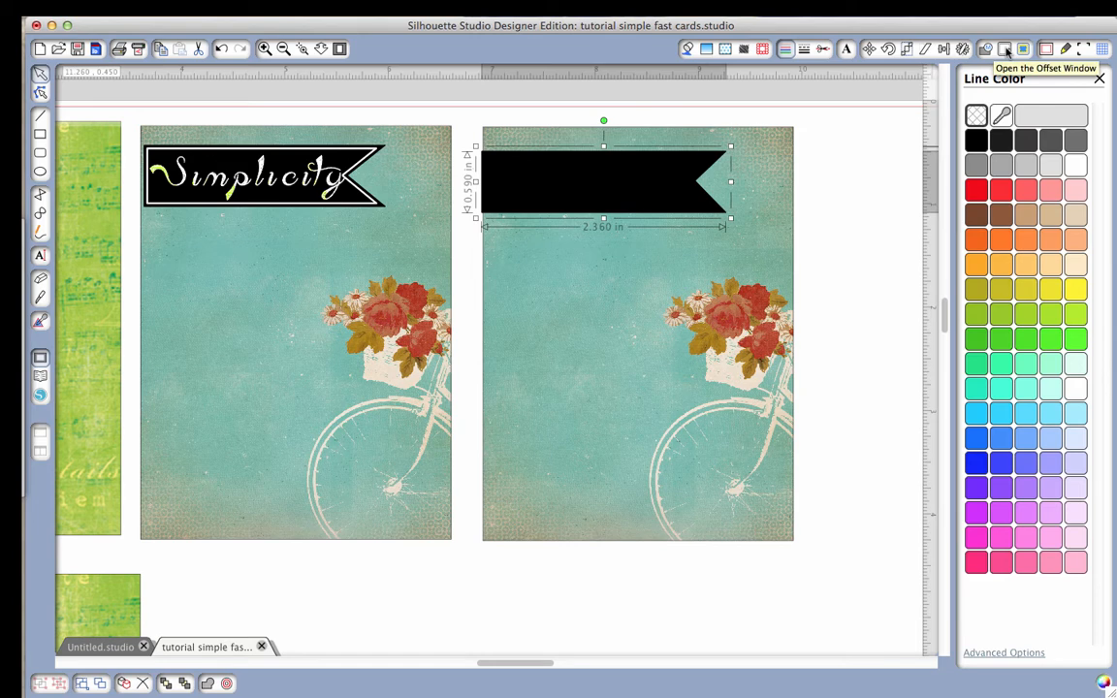
click(1006, 50)
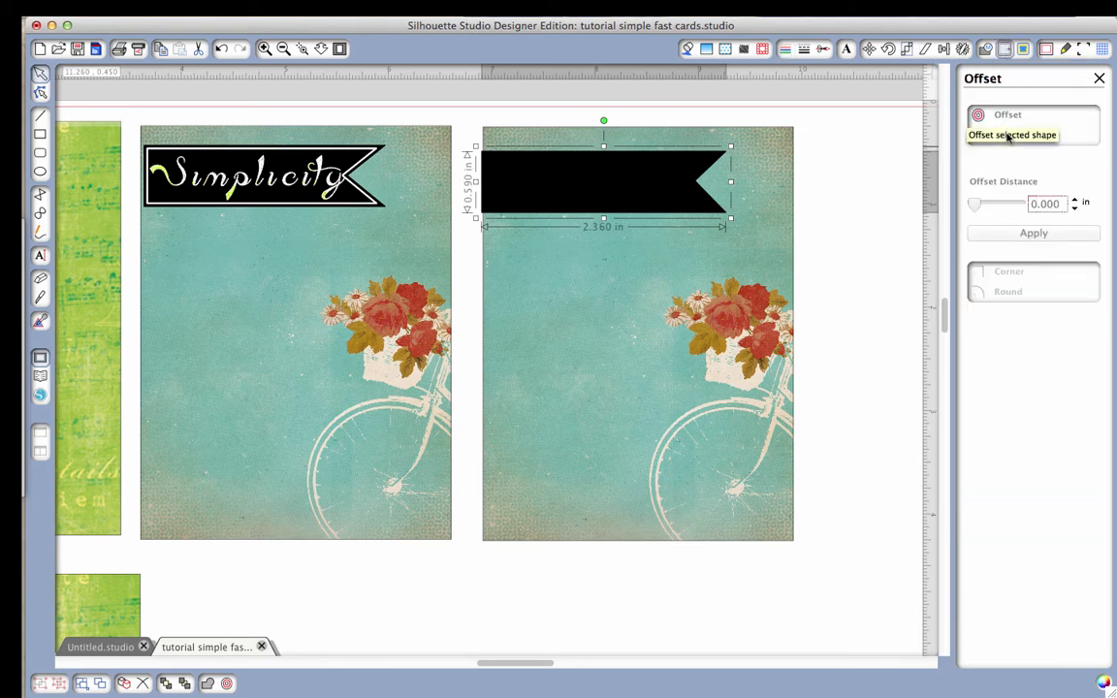
click(1007, 137)
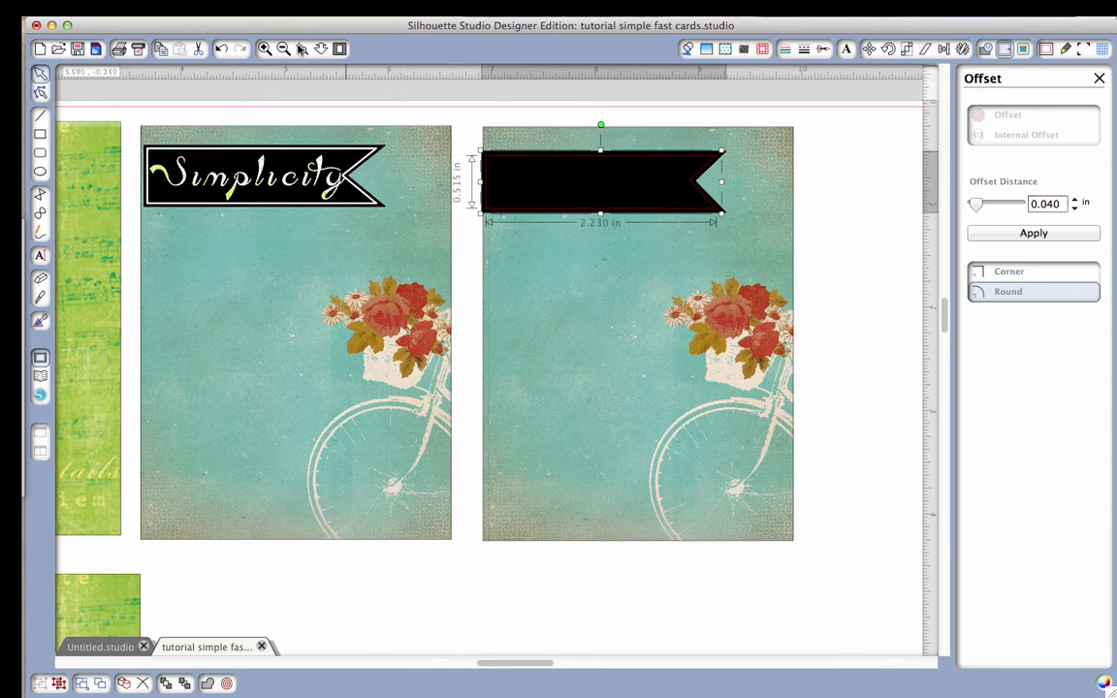
click(302, 49)
drag(467, 100, 670, 264)
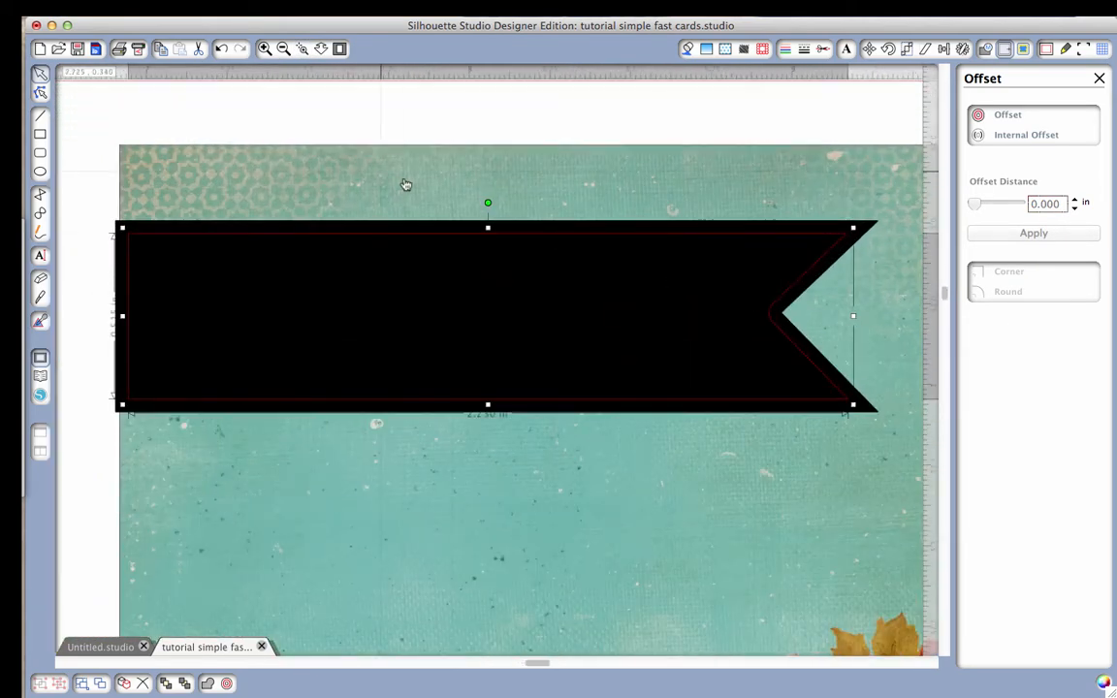
click(282, 50)
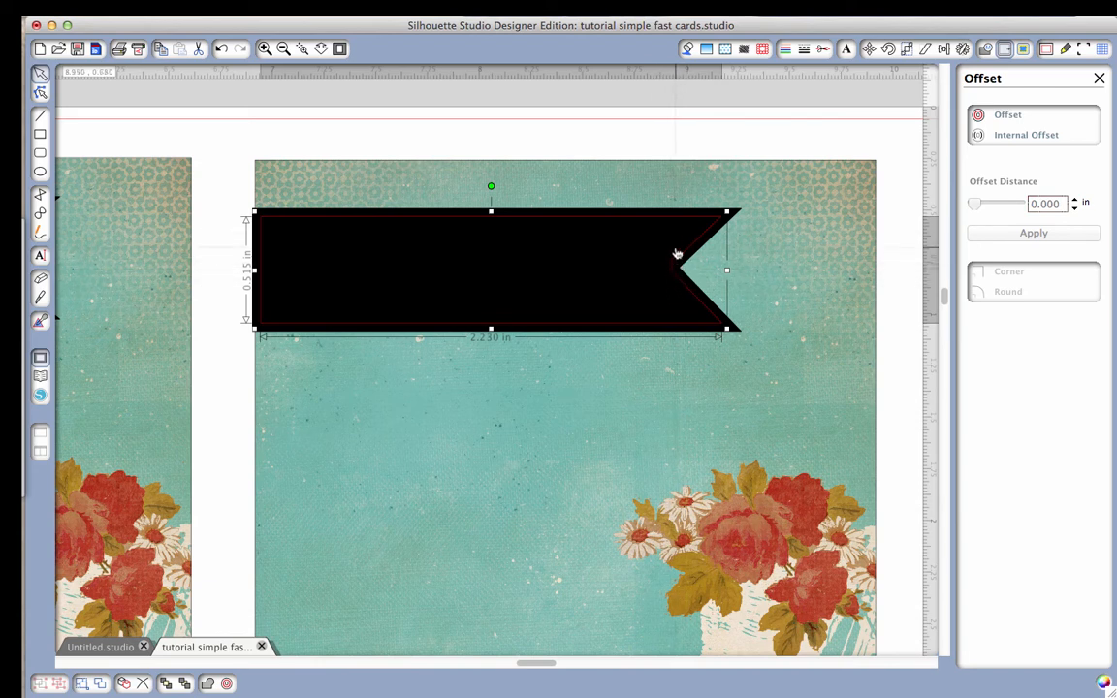
scroll(681, 270, up, 3)
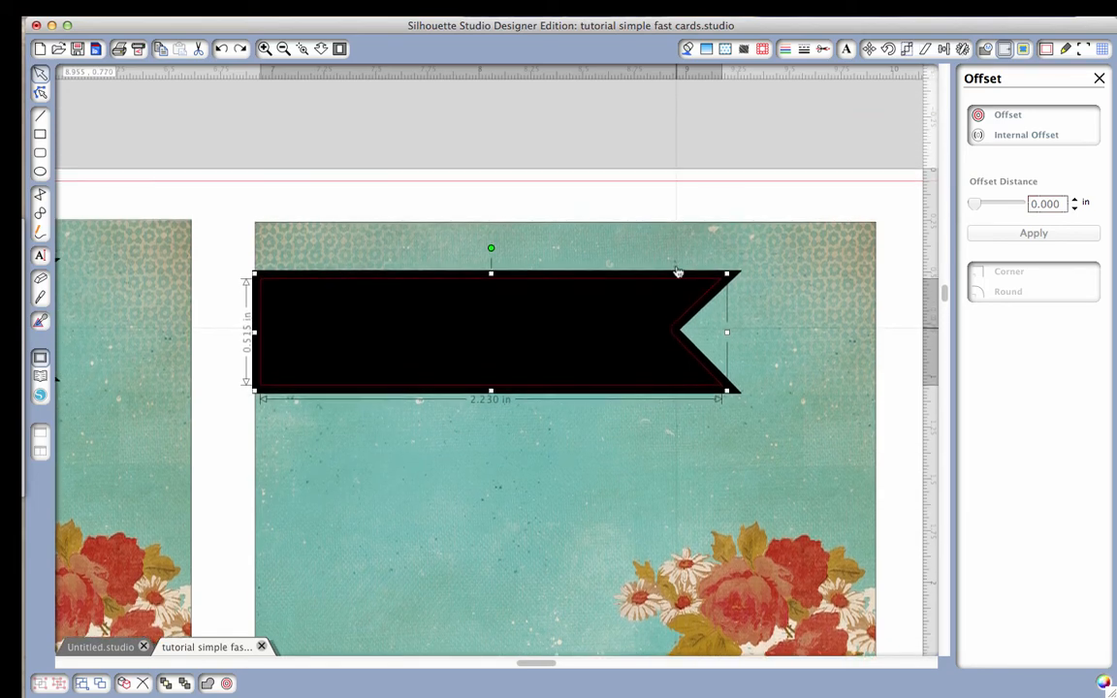
scroll(681, 270, up, 4)
scroll(681, 270, down, 5)
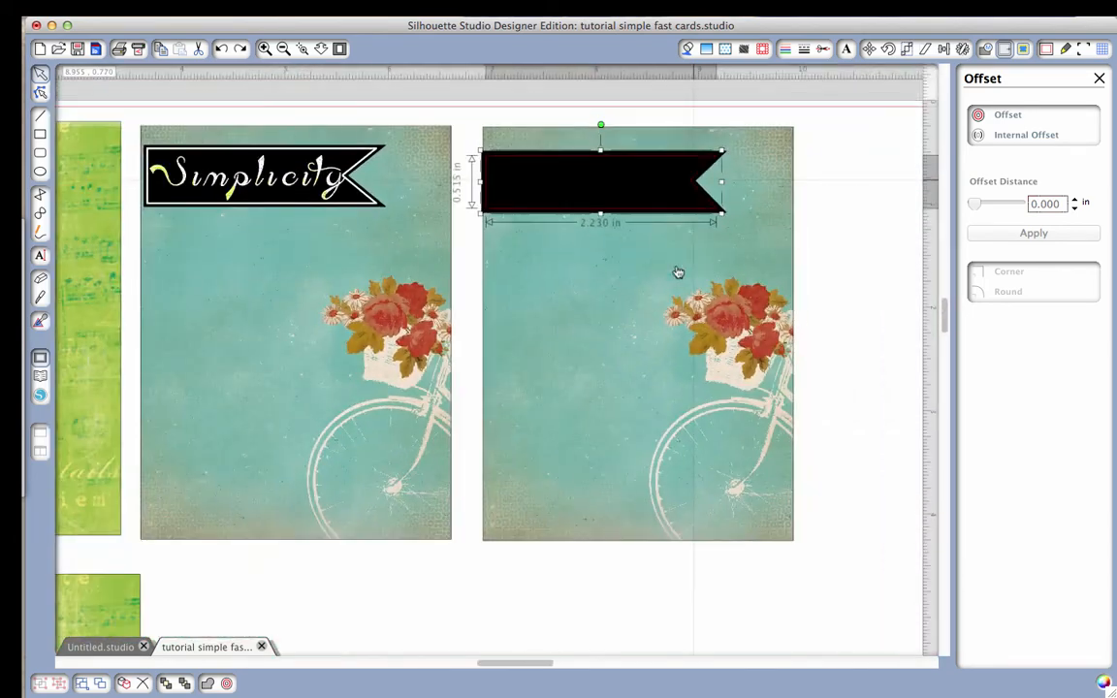
- Undo the banner's previous offset and apply a new internal offset of 0.040 in with the Corner style
key(super+z)
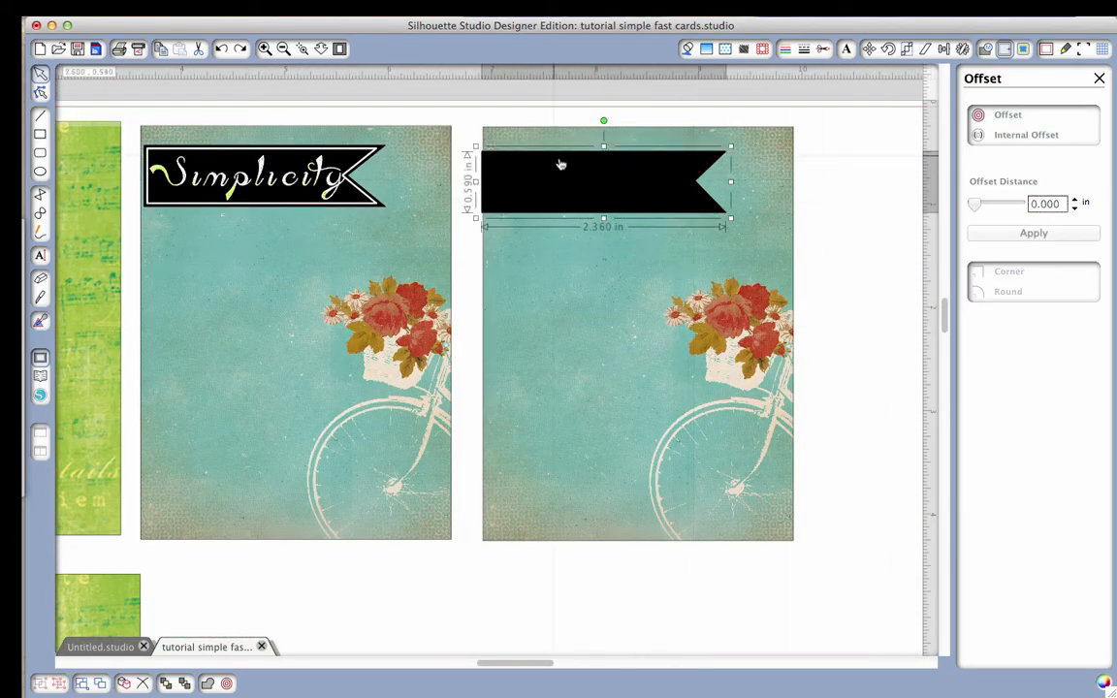
click(262, 48)
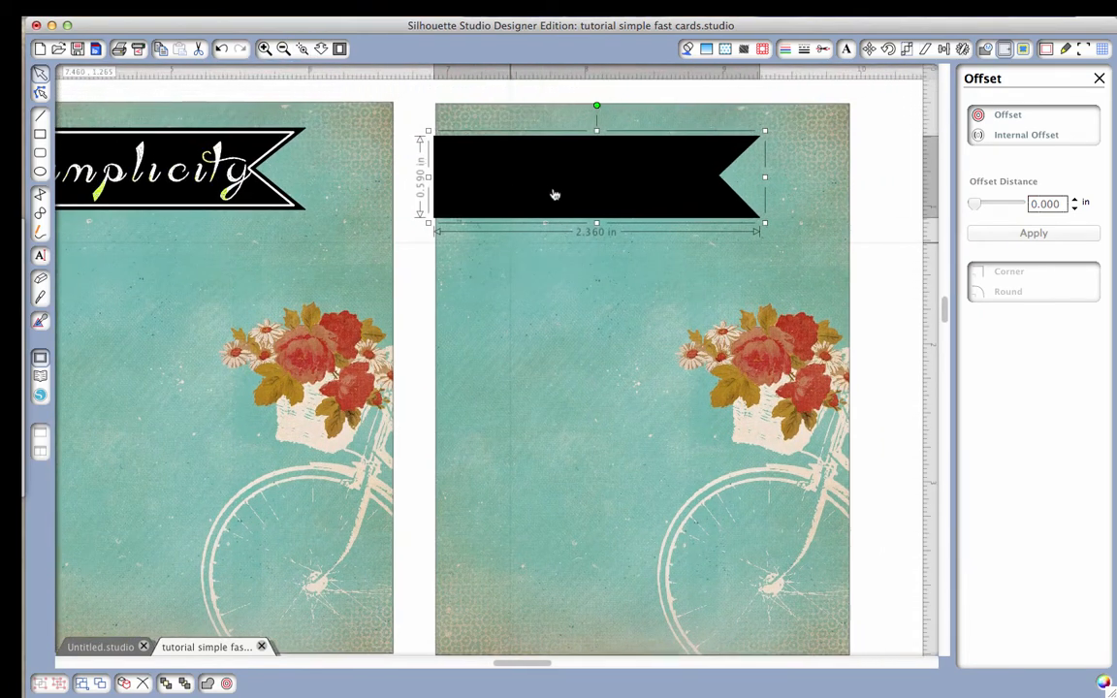
click(266, 49)
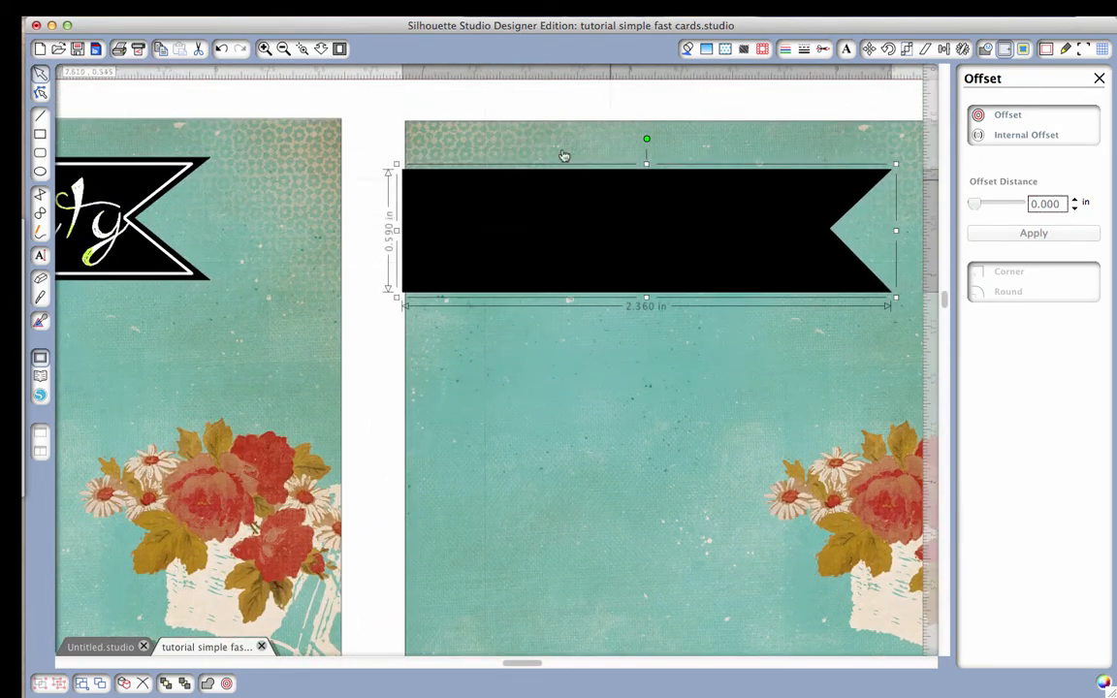
click(1012, 140)
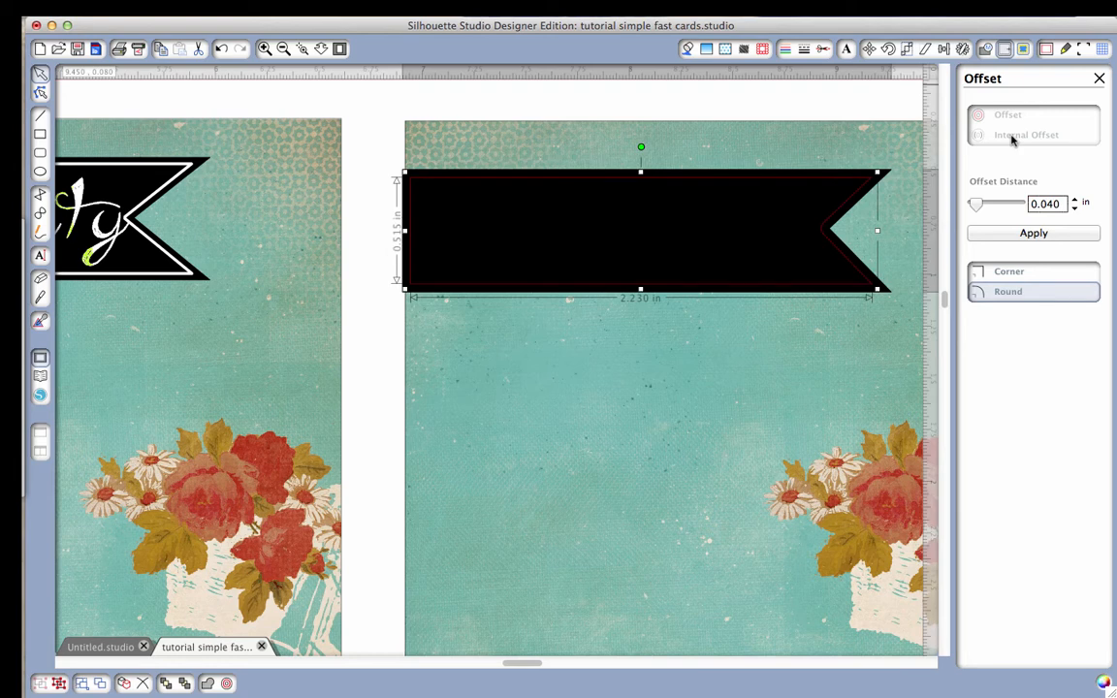
click(997, 274)
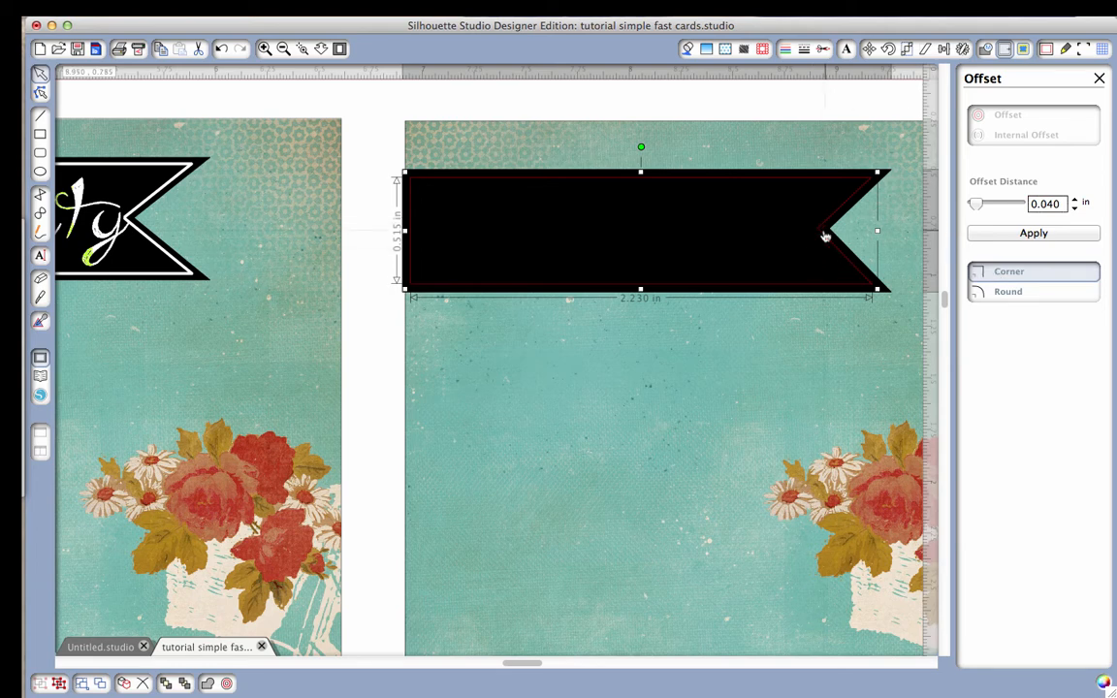
click(999, 293)
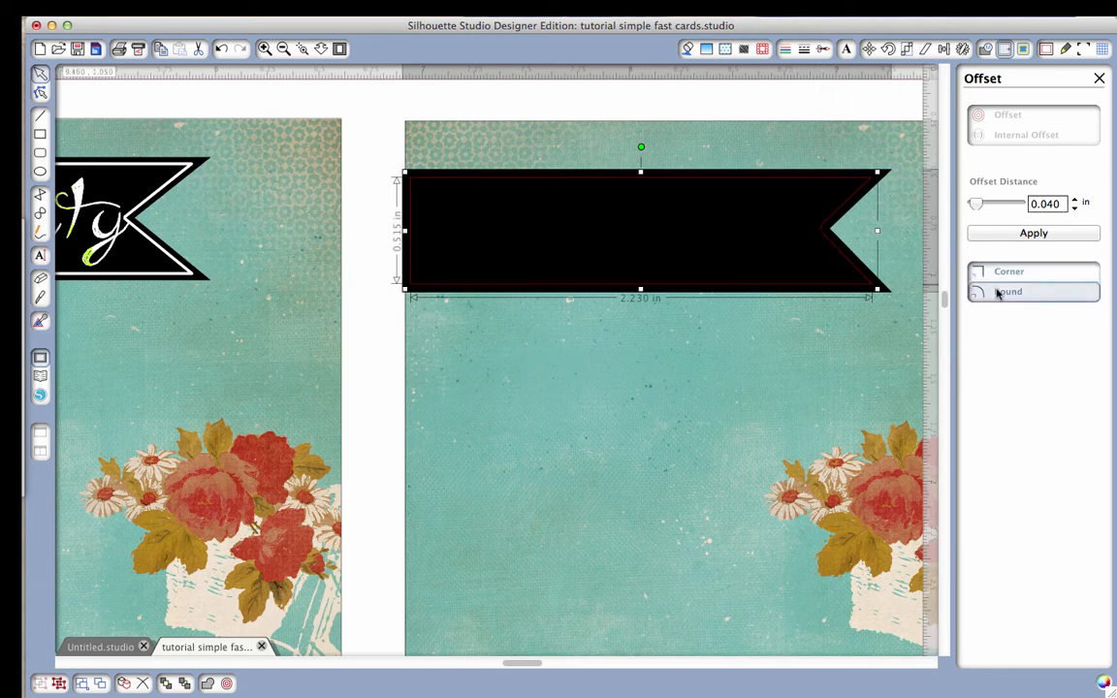
click(1002, 273)
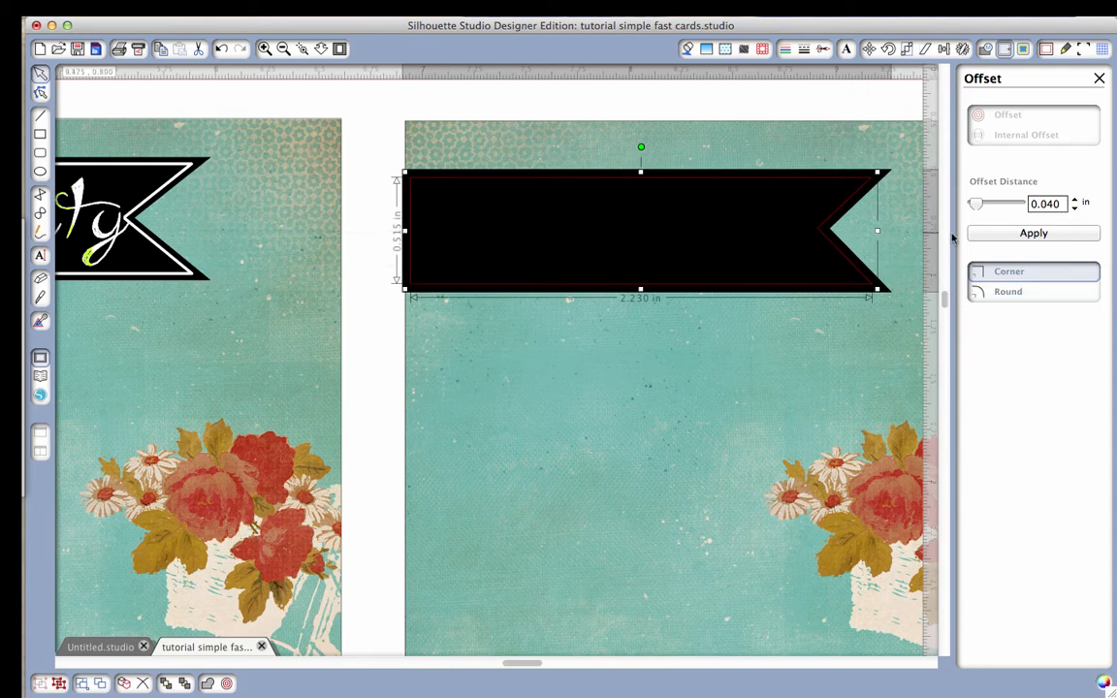
click(1018, 233)
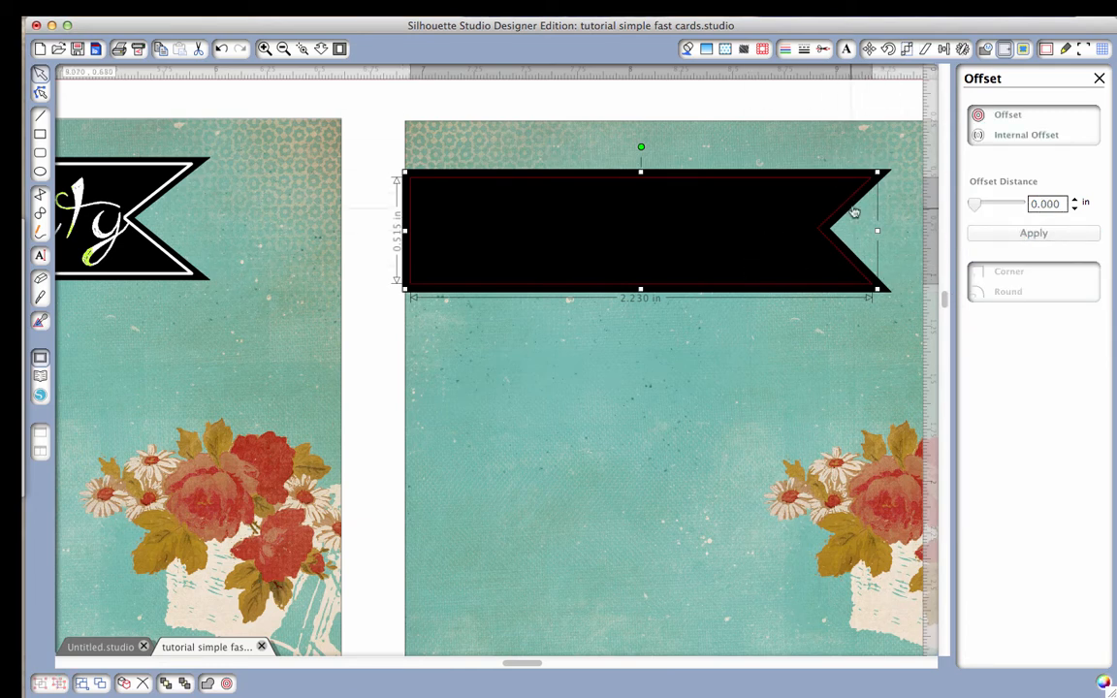
- Make the banner's inner offset outline white and set its line thickness to 0.75 pt
click(785, 50)
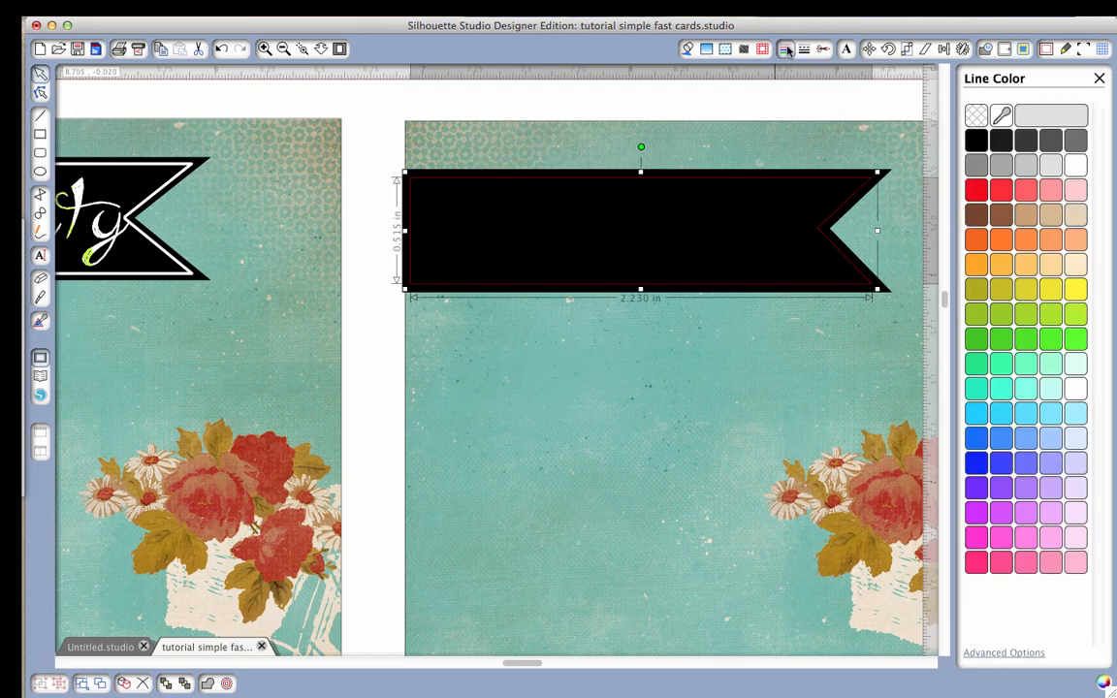
click(1078, 165)
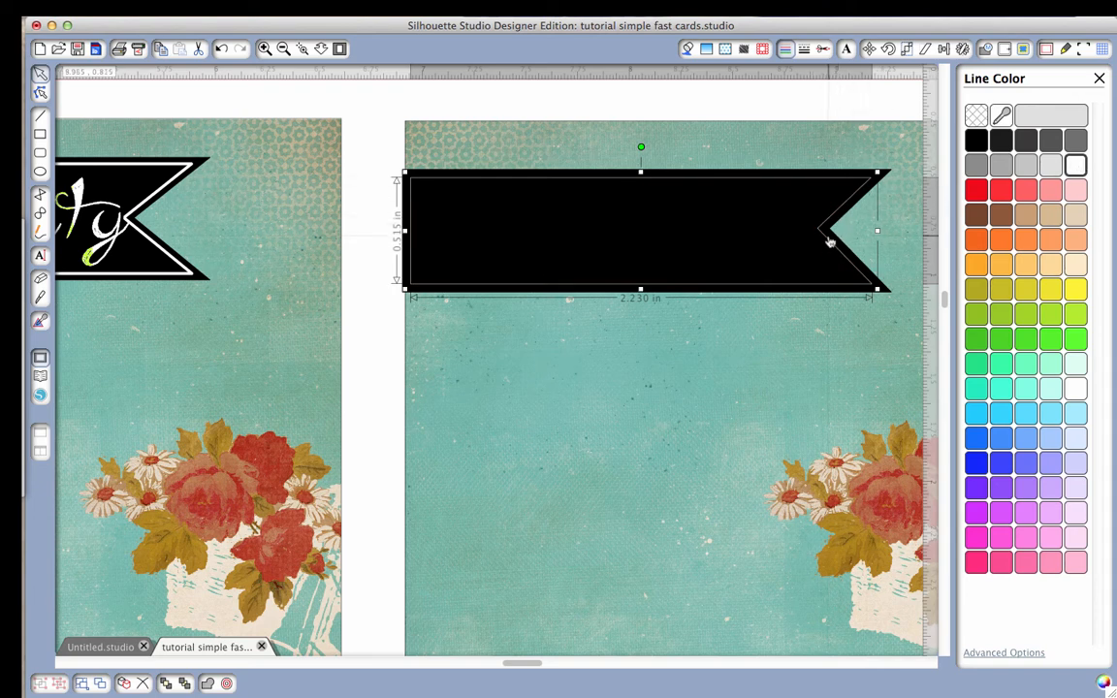
click(804, 51)
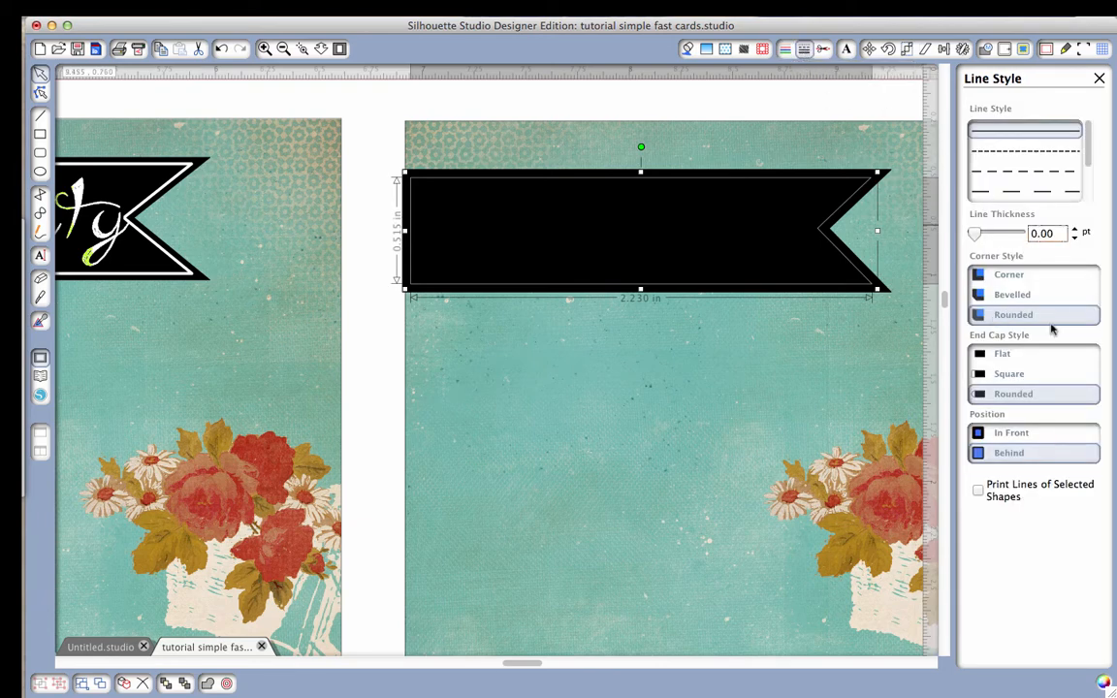
click(1076, 230)
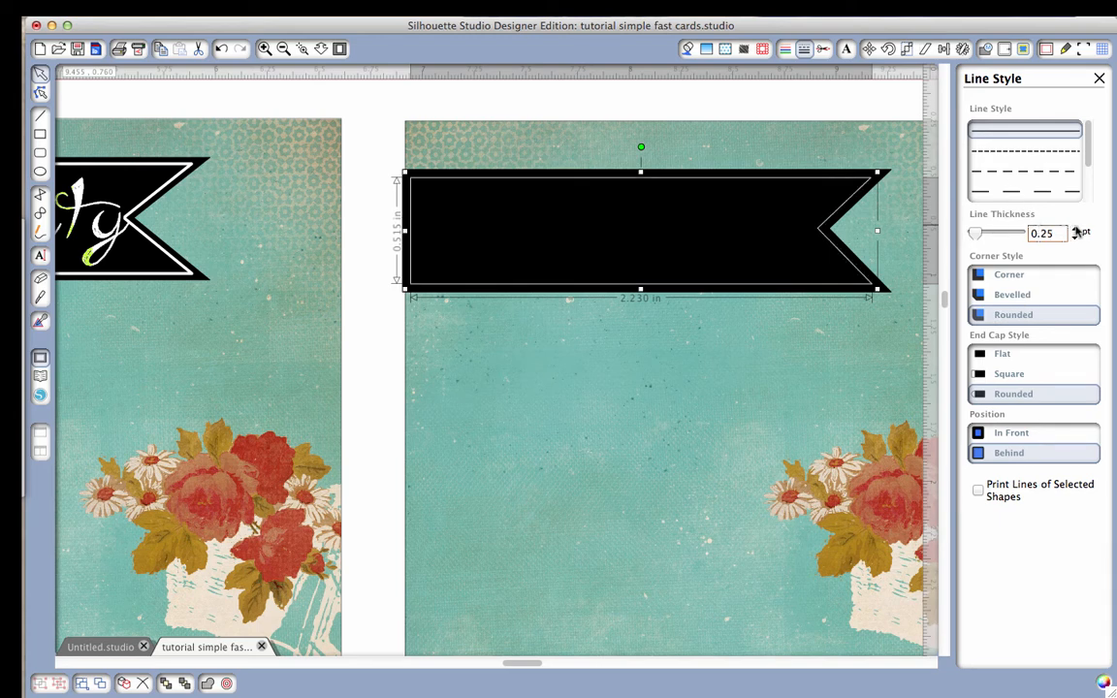
click(1077, 231)
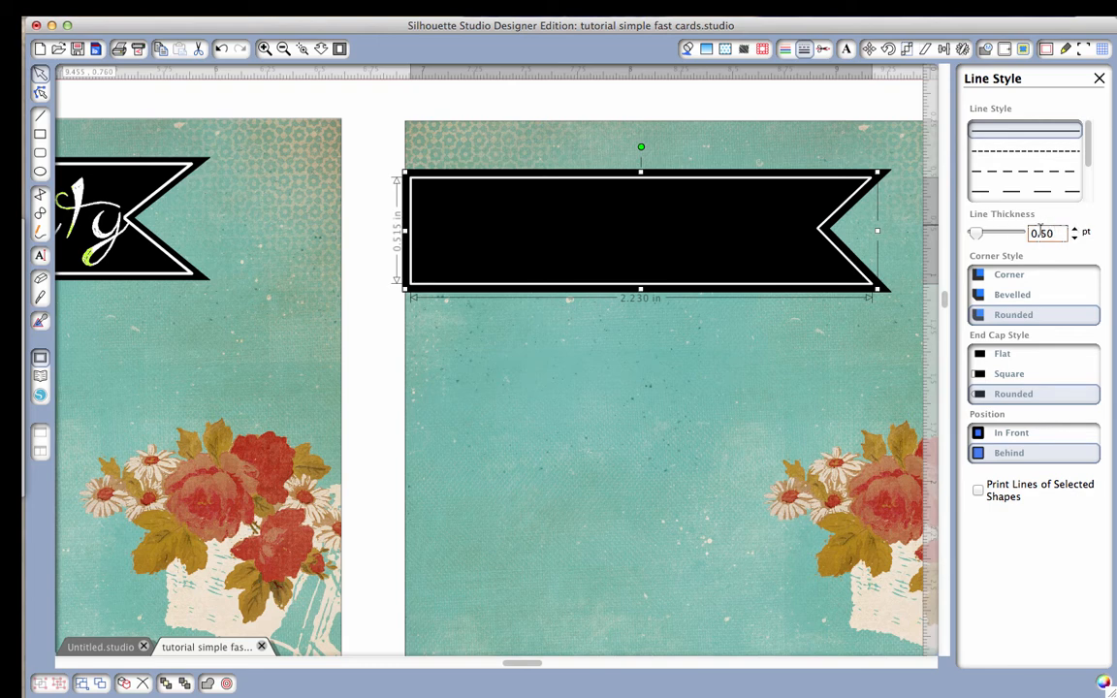
click(1075, 237)
click(1076, 237)
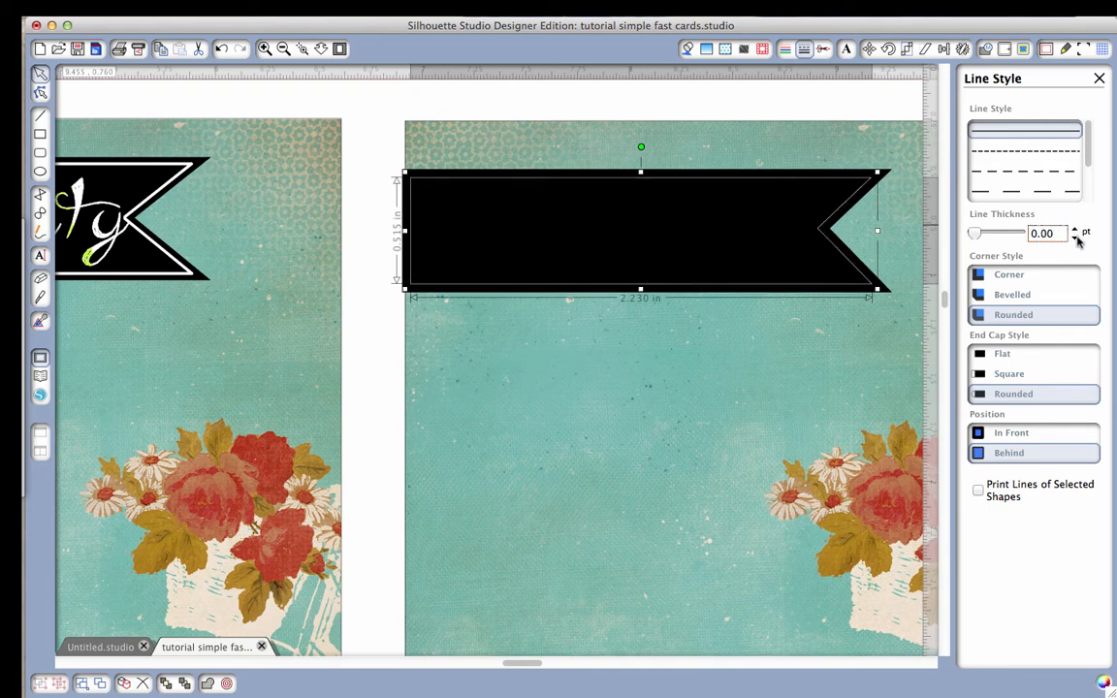
click(1076, 228)
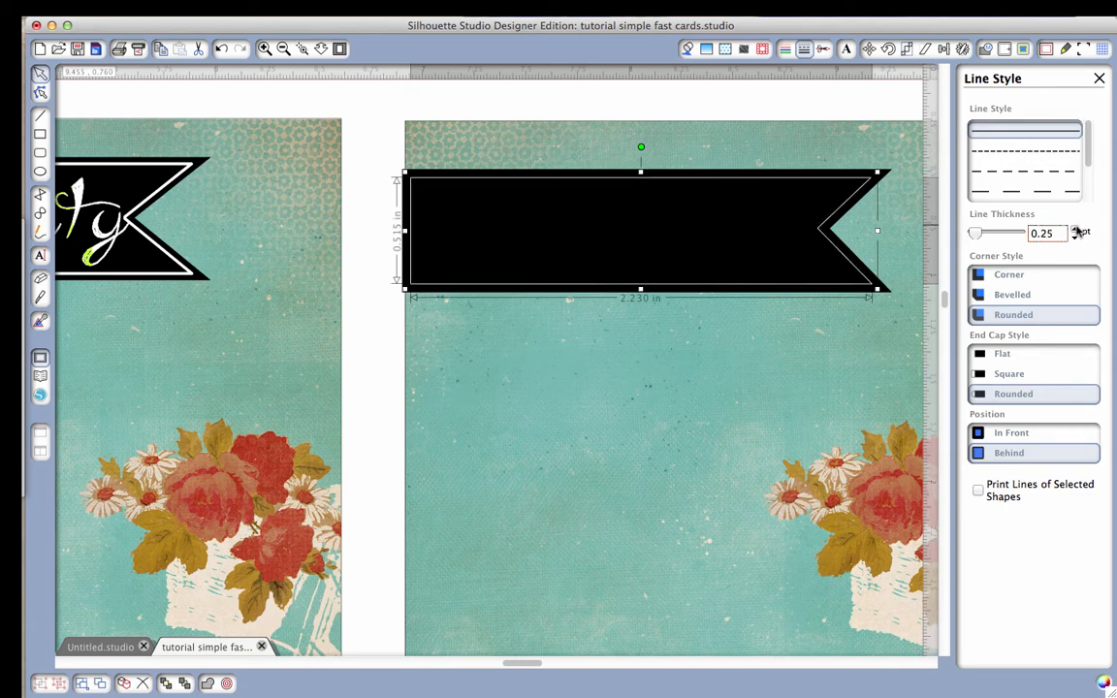
click(1077, 228)
click(1076, 228)
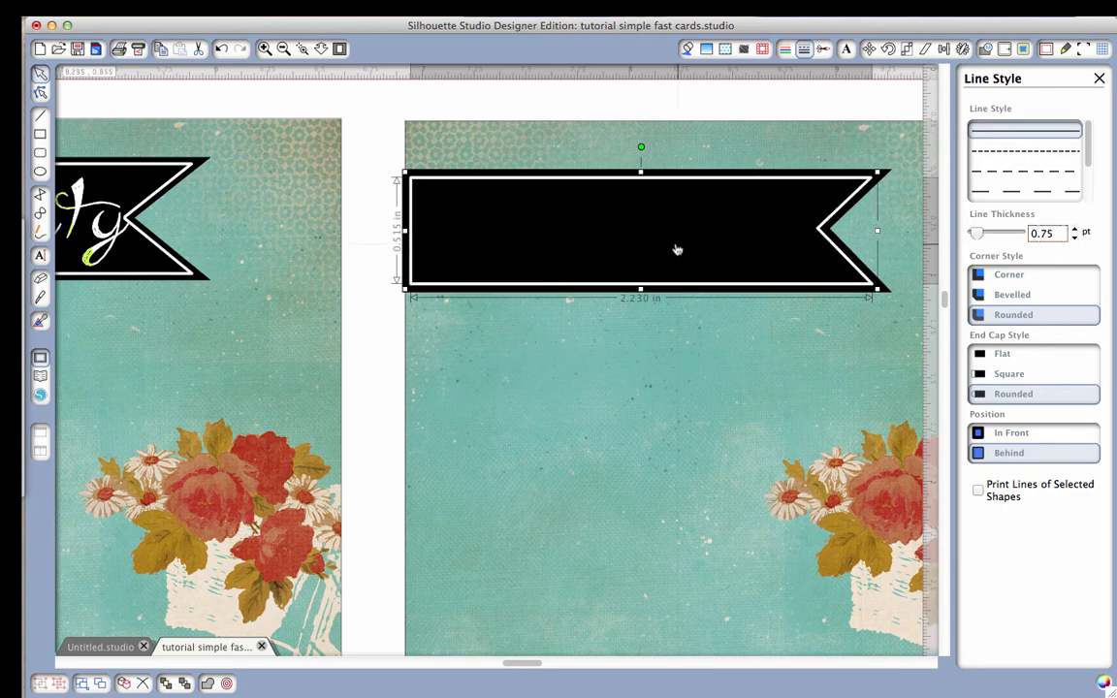
- Move the card aside to group the black banner with its white outline, and reposition both with the banner starting at the card's left edge
scroll(655, 236, right, 1)
scroll(654, 236, right, 2)
scroll(655, 236, left, 3)
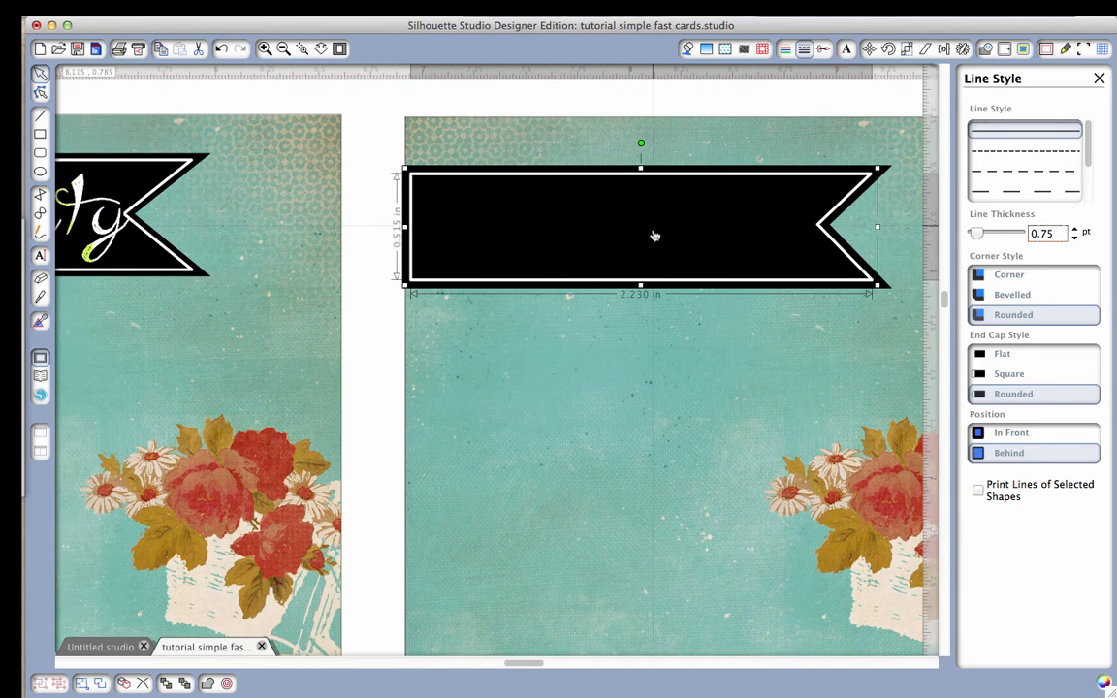
scroll(654, 235, left, 10)
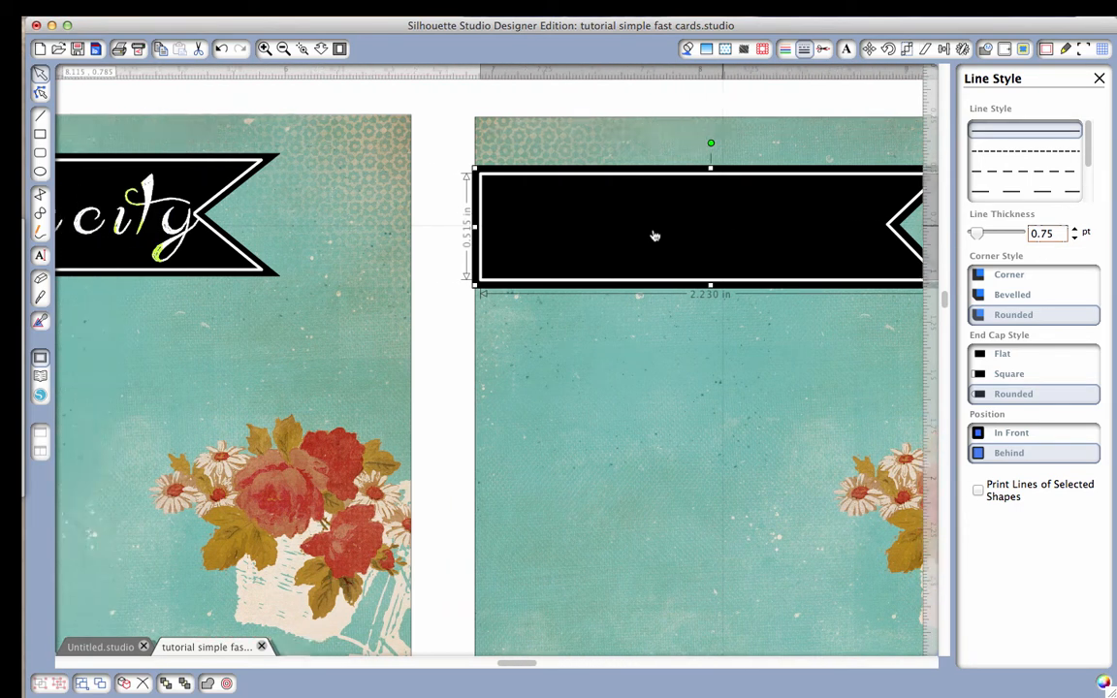
scroll(654, 236, right, 12)
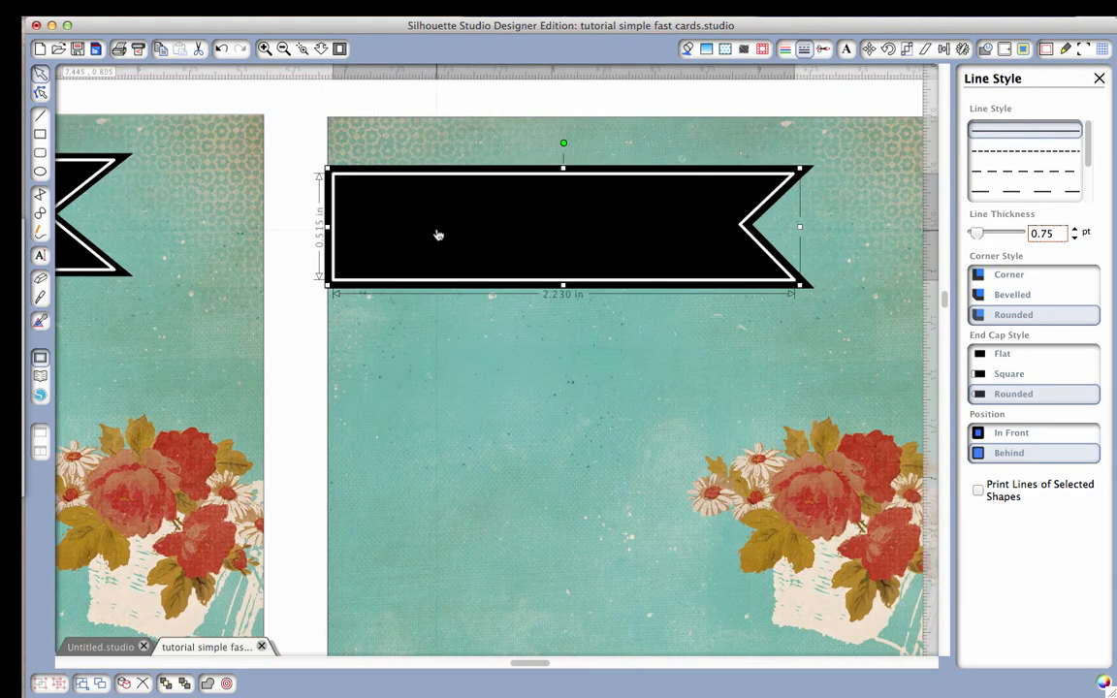
click(294, 185)
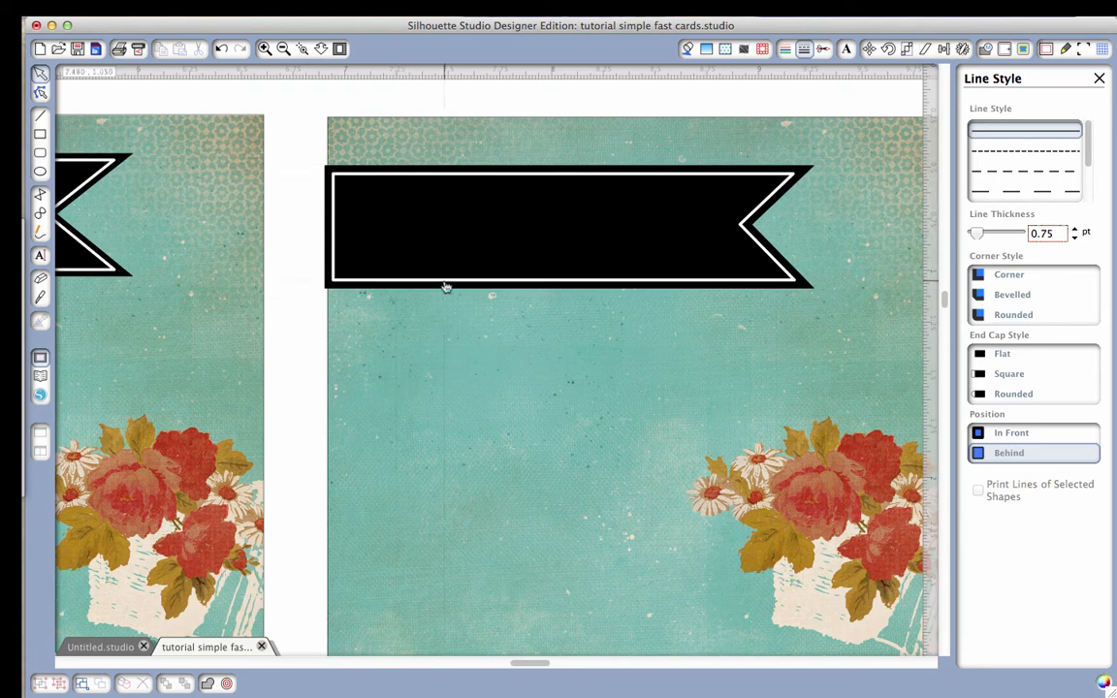
drag(444, 303, 449, 510)
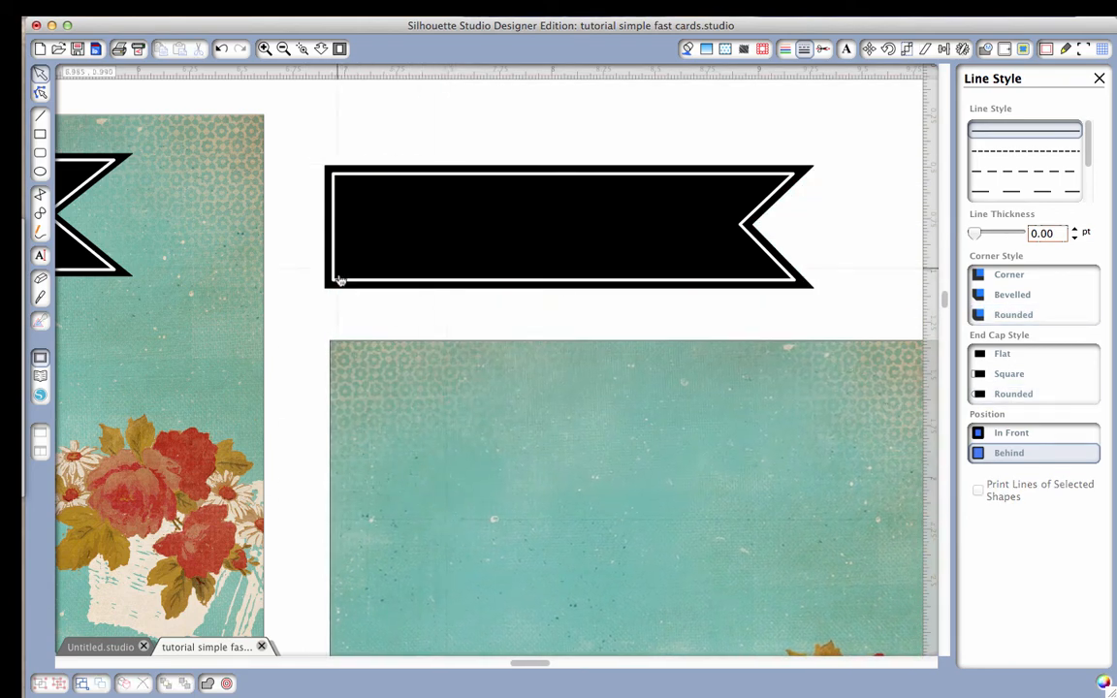
drag(304, 147, 534, 291)
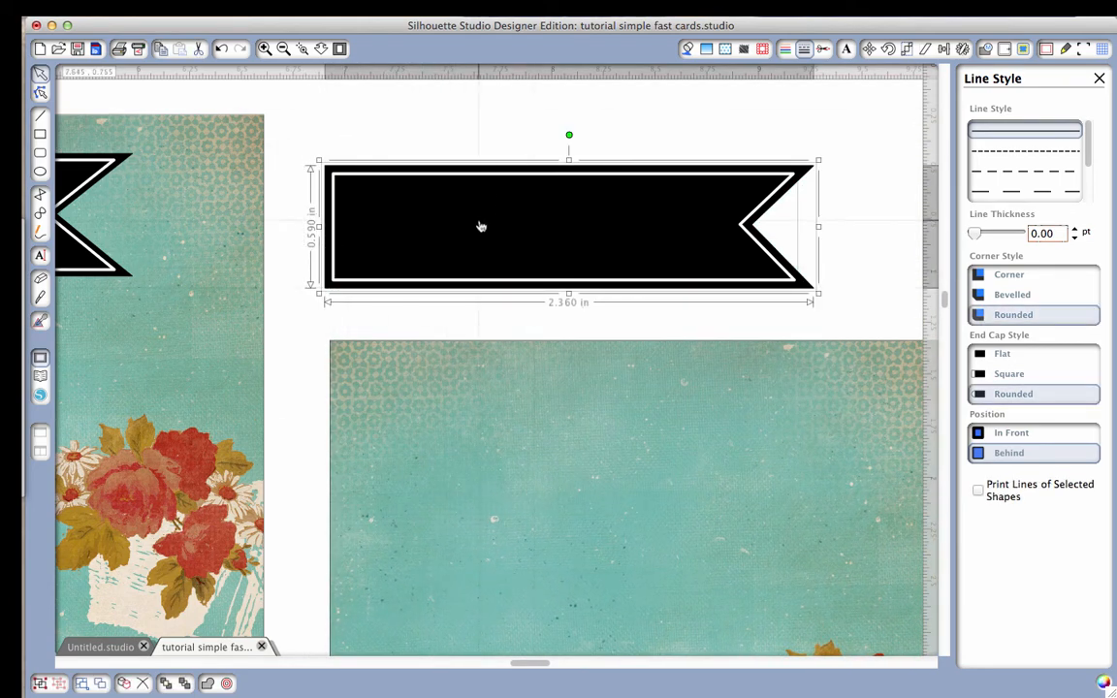
right_click(479, 223)
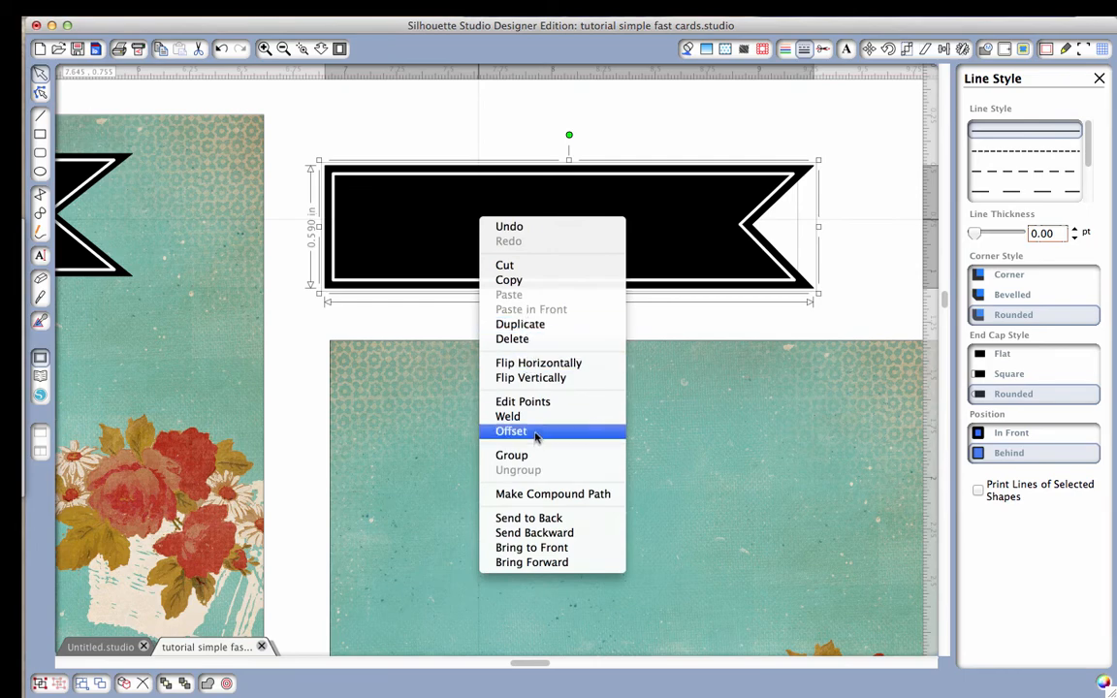
click(534, 460)
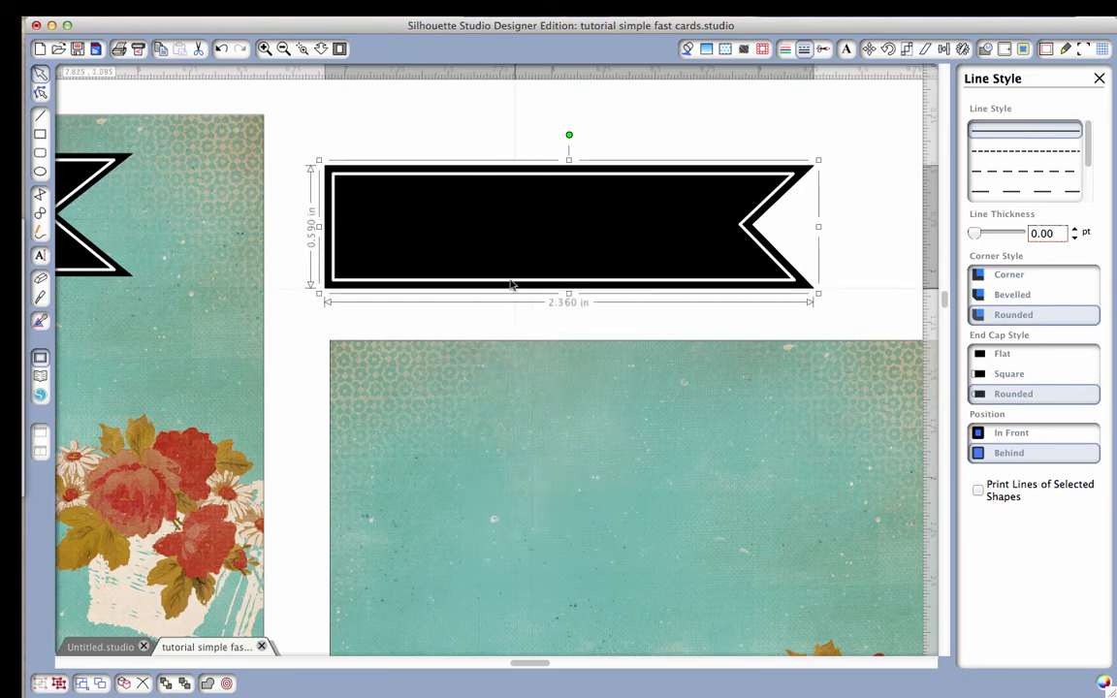
drag(546, 406, 513, 181)
drag(514, 261, 487, 266)
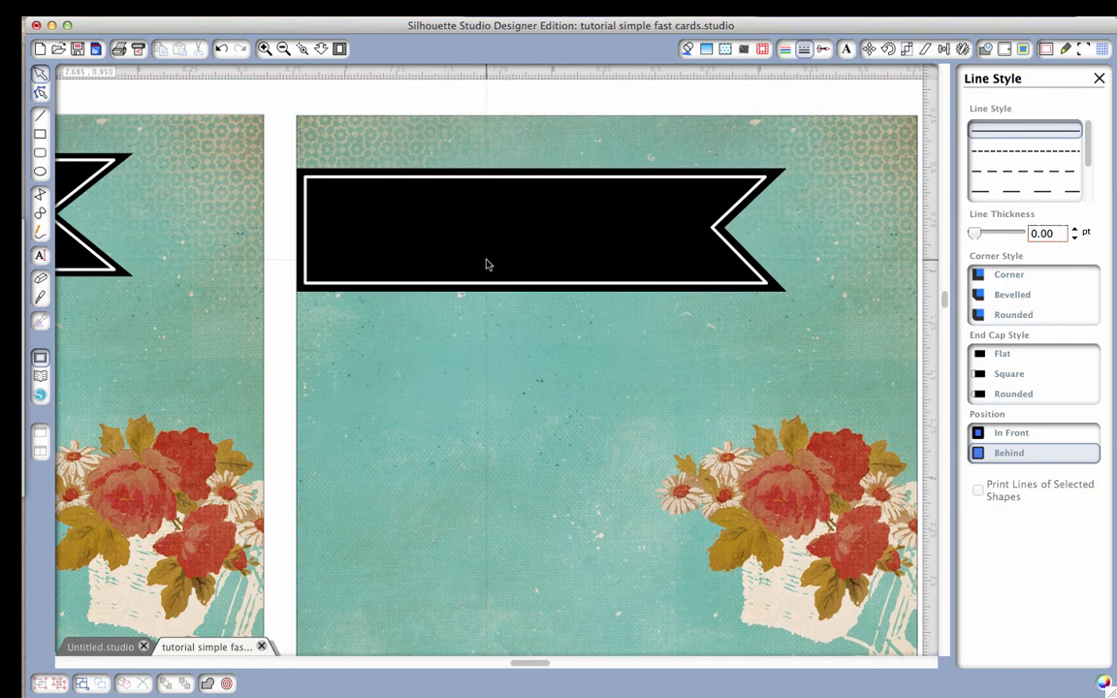
- Add the text "Simplicity" on the black banner in the Admiration Pains font at 14 pt
click(41, 255)
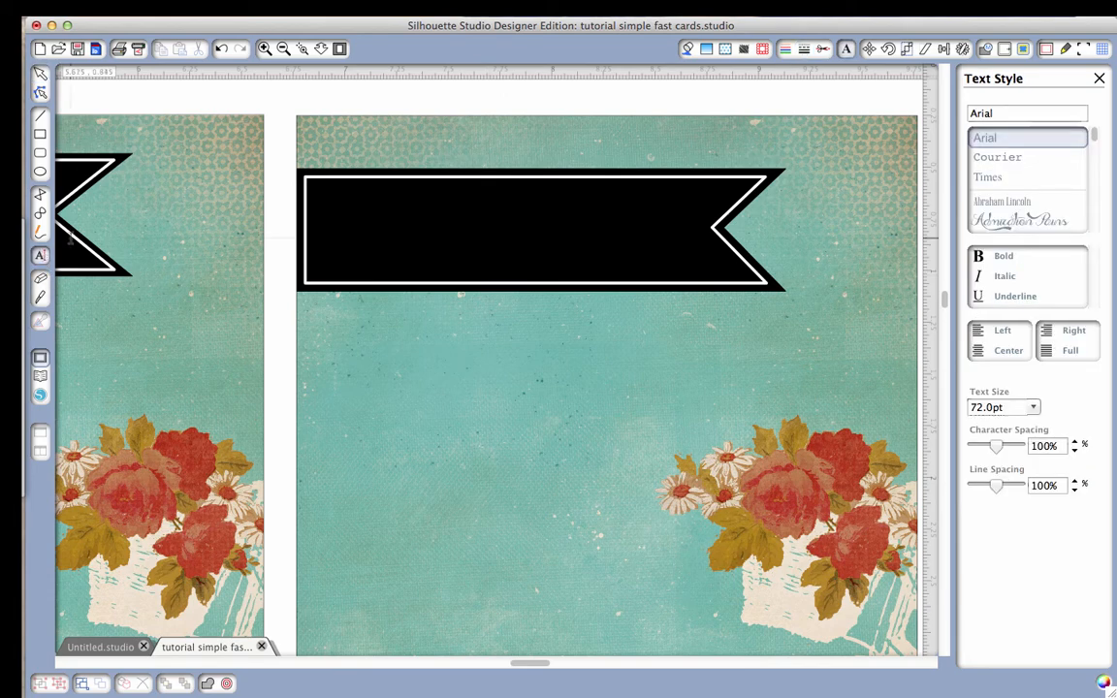
click(339, 236)
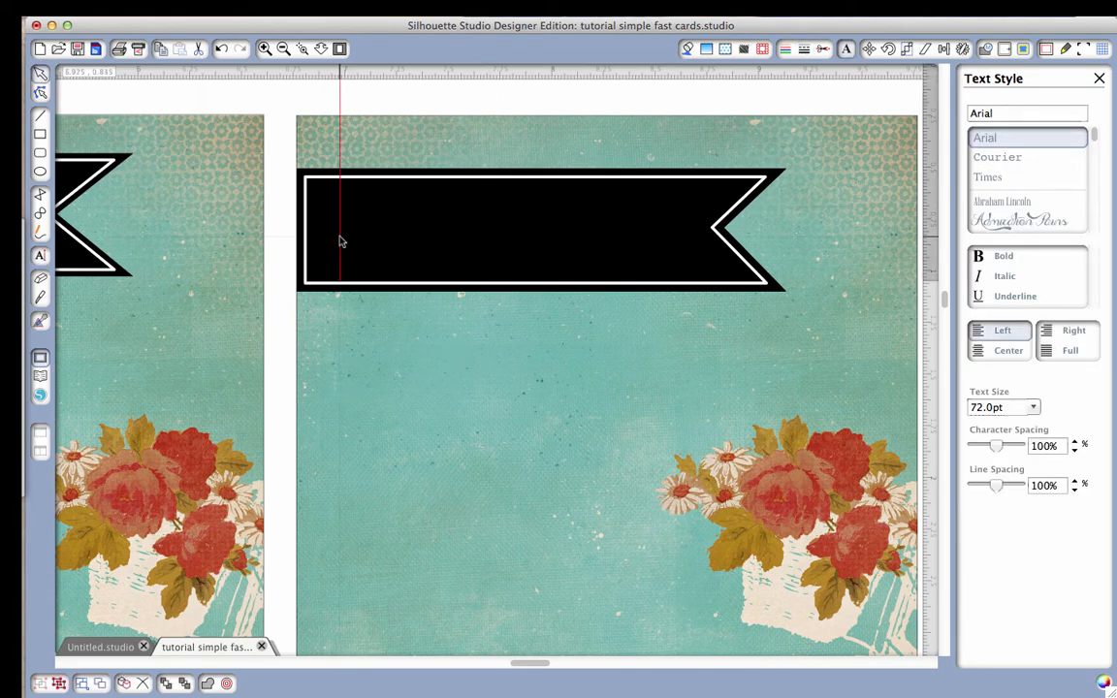
click(1034, 411)
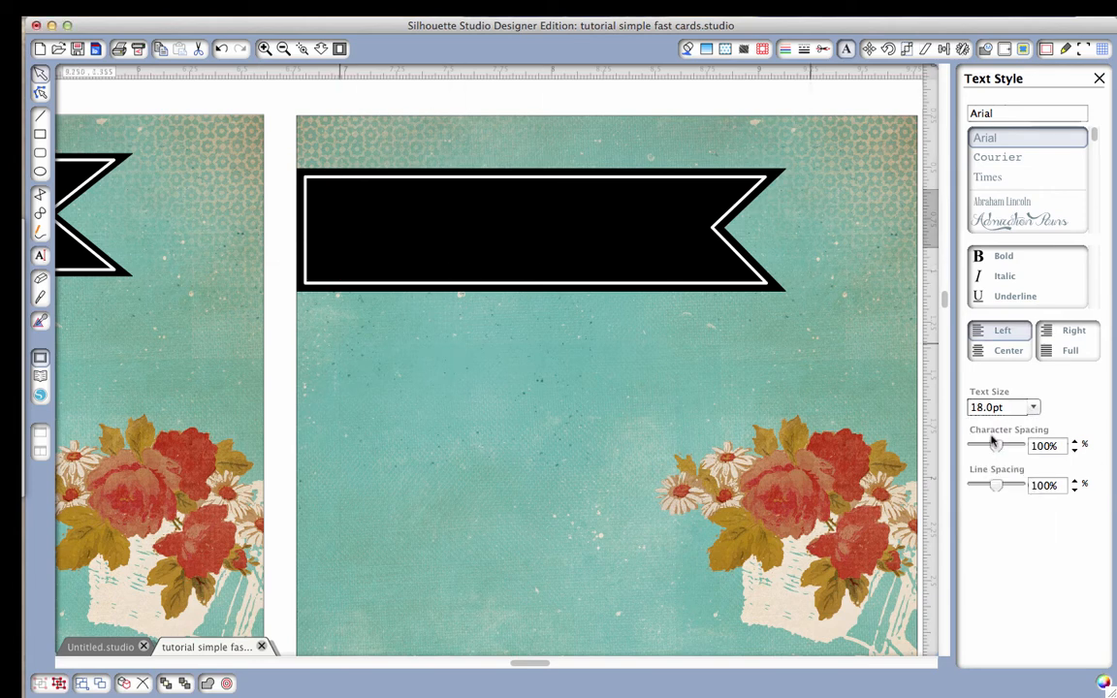
click(1034, 409)
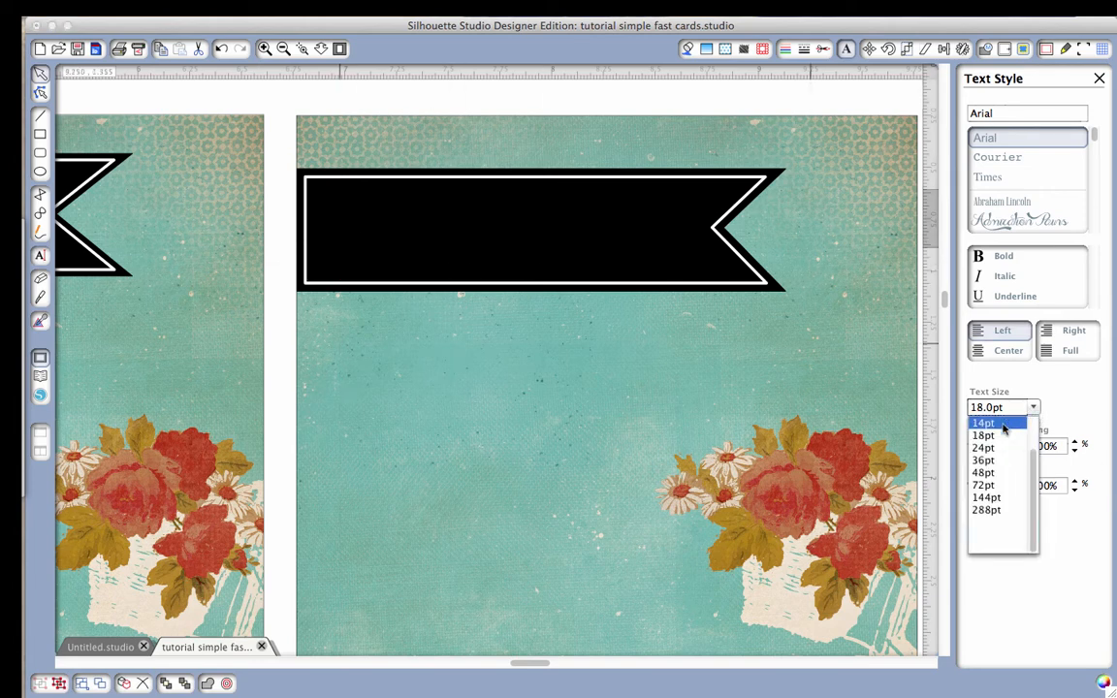
click(1004, 425)
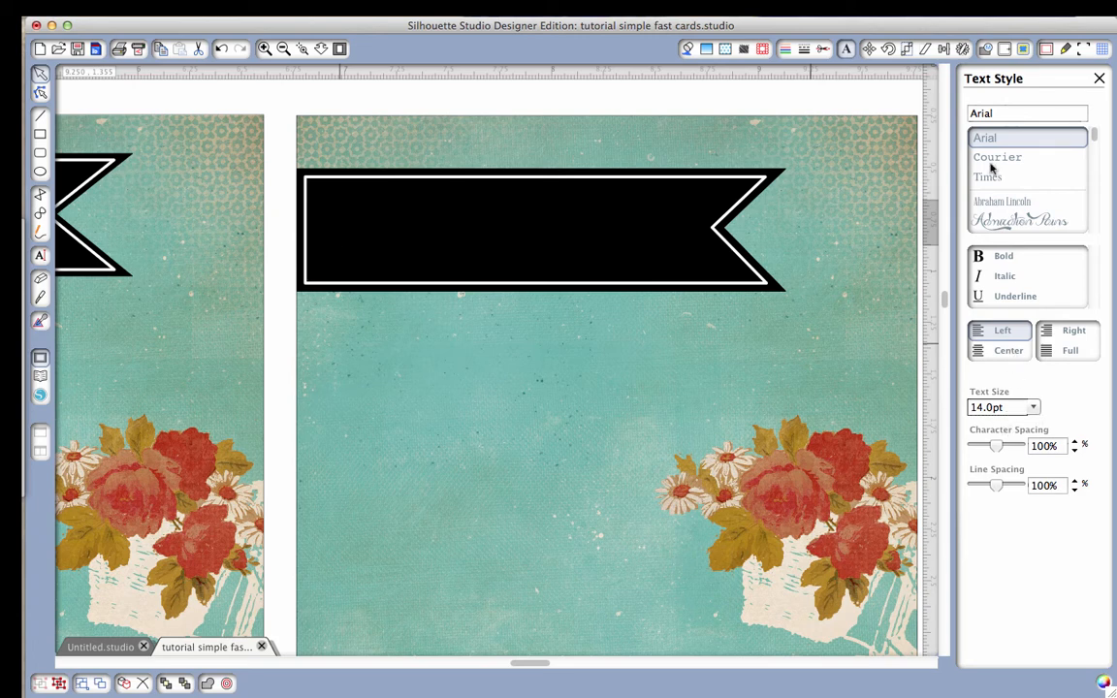
click(1009, 223)
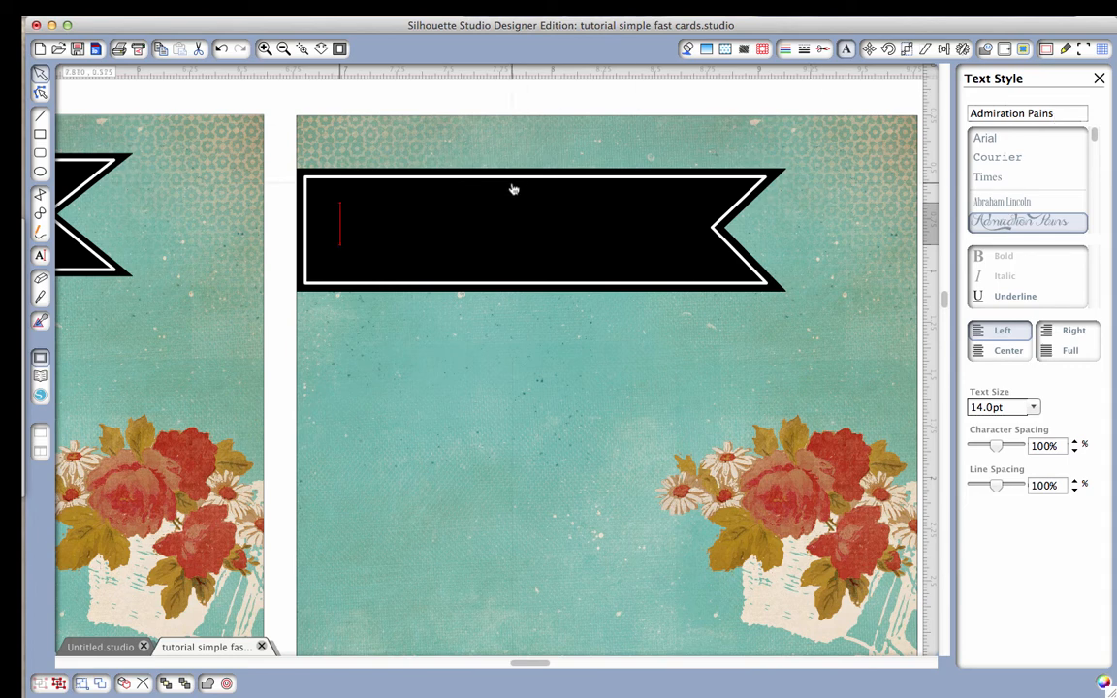
text(Sim)
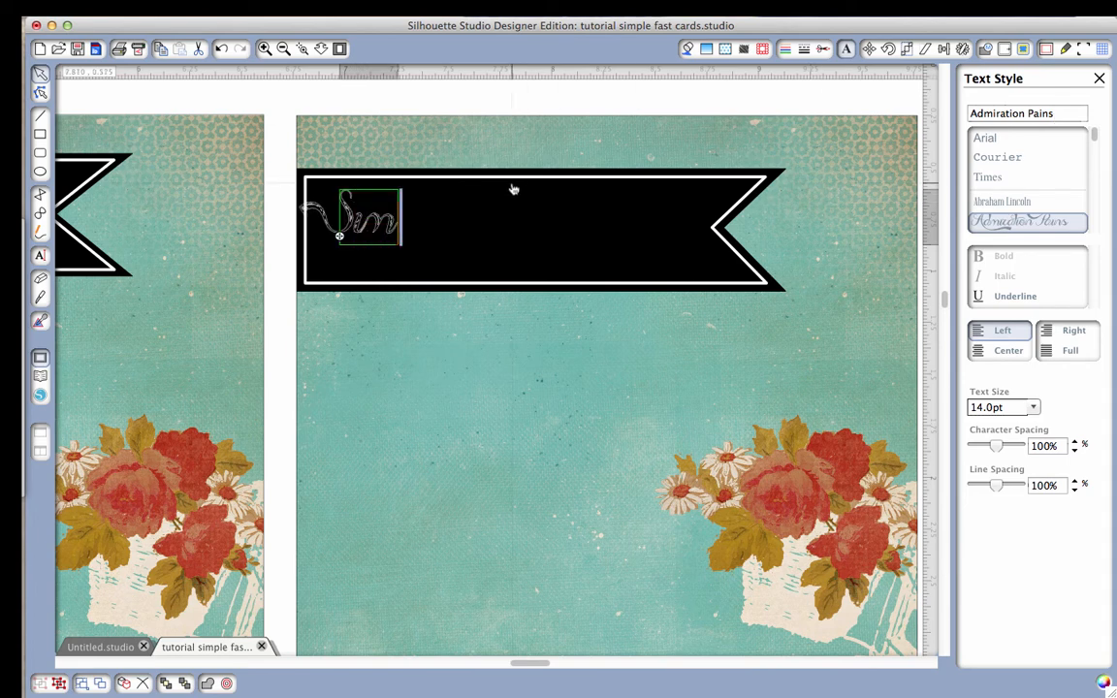
text(plici)
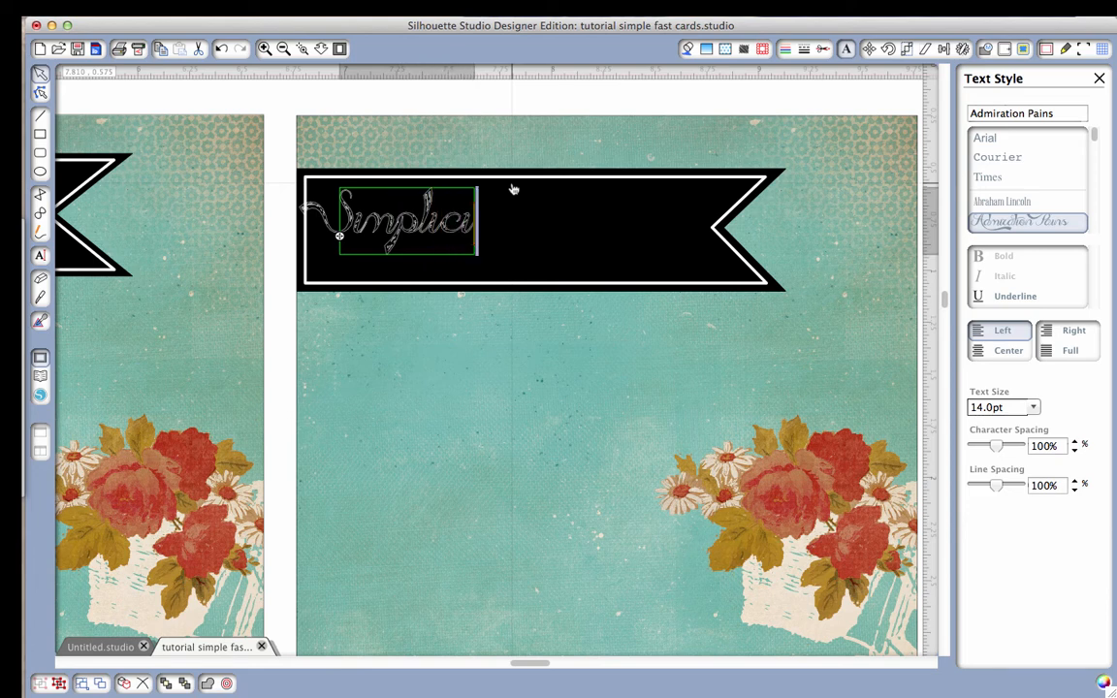
text(ty)
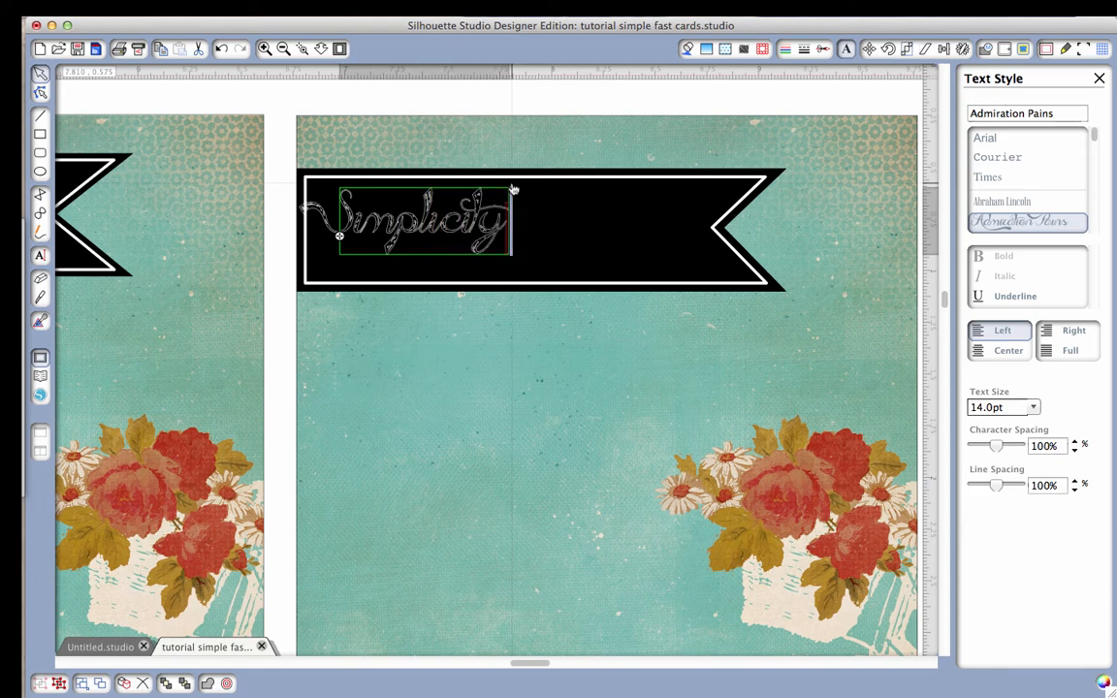
- Move the "Simplicity" text inward from the banner's left end toward its middle
drag(511, 223, 321, 230)
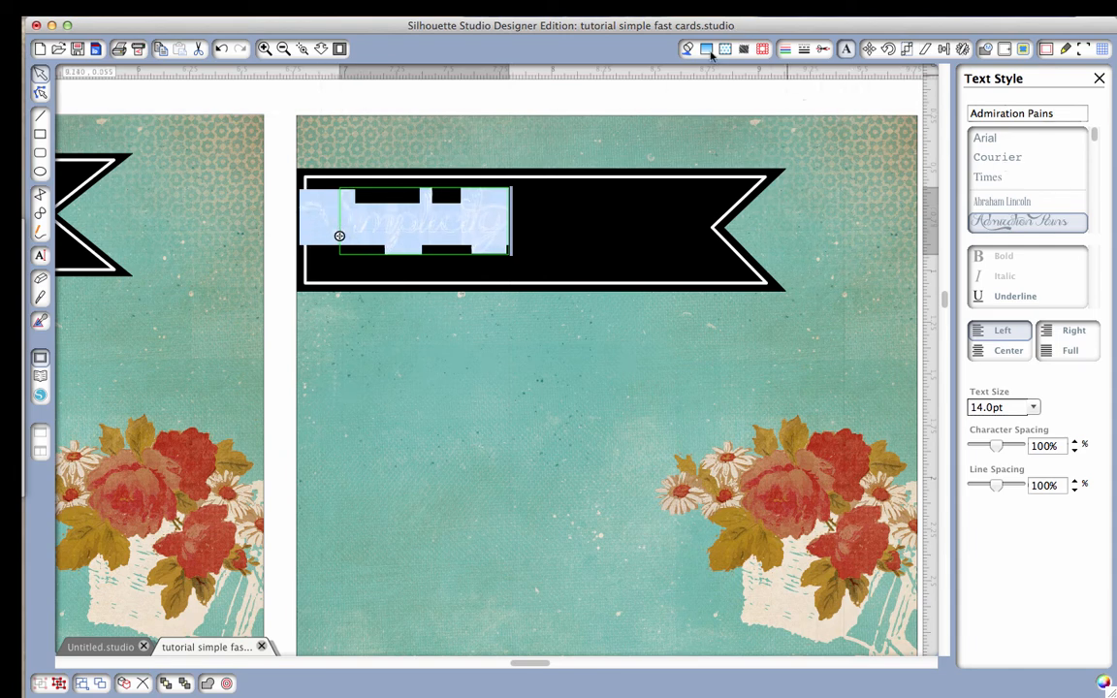
click(599, 352)
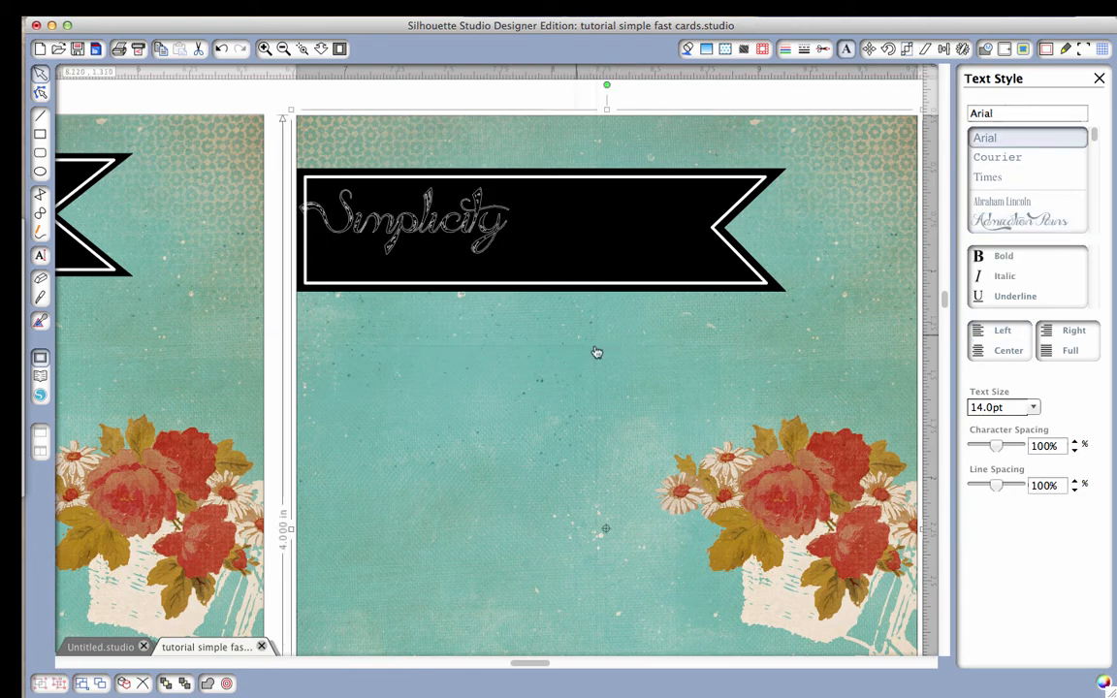
click(441, 231)
drag(438, 233, 492, 233)
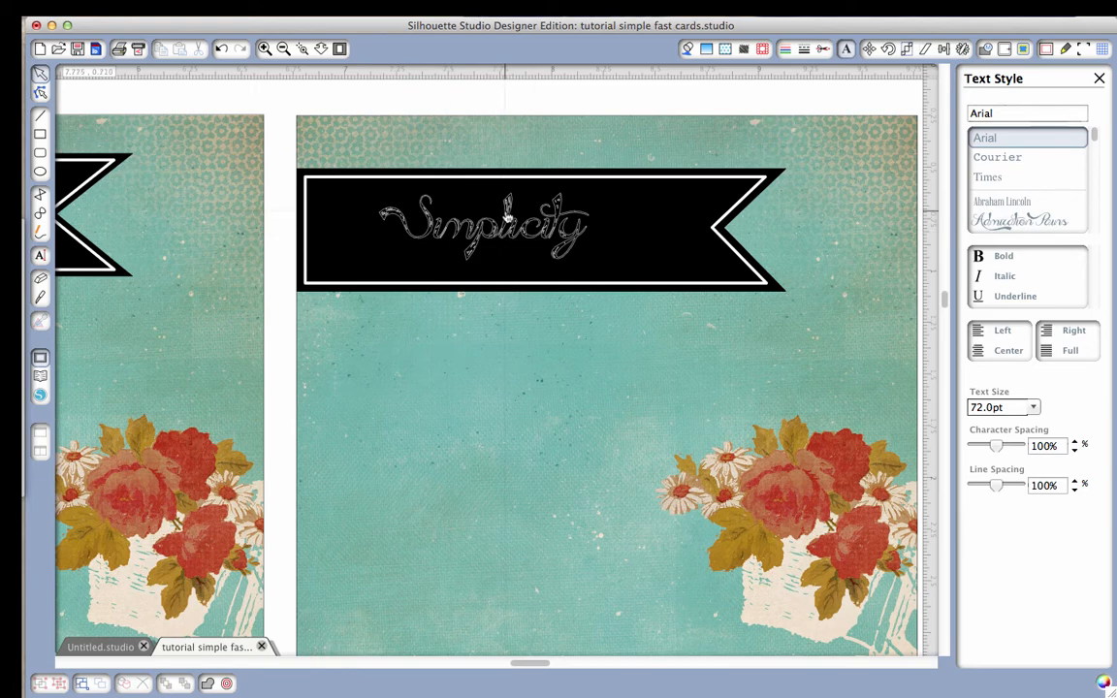
scroll(506, 215, left, 5)
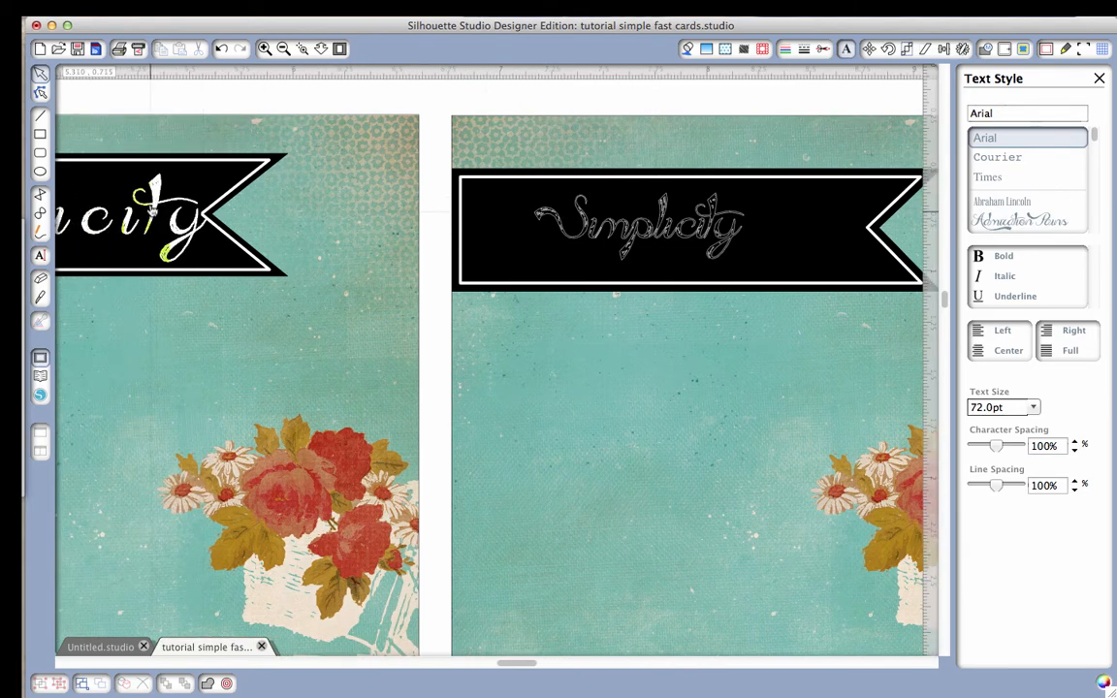
scroll(640, 194, right, 3)
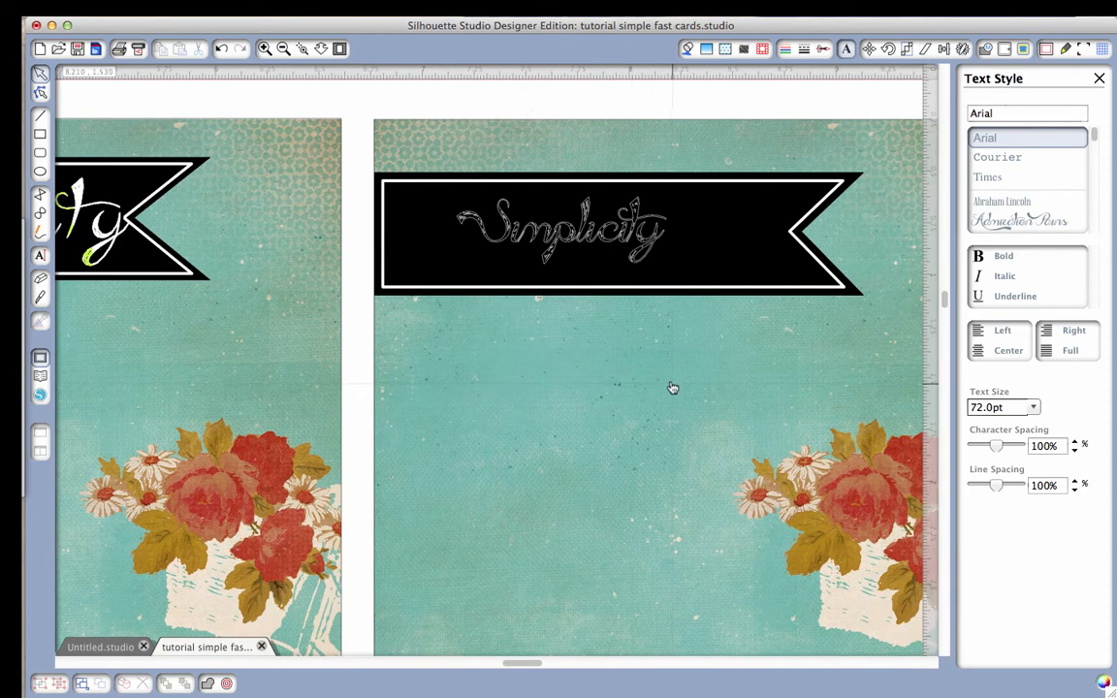
- Fill the "Simplicity" text with white and make its line color white
click(601, 241)
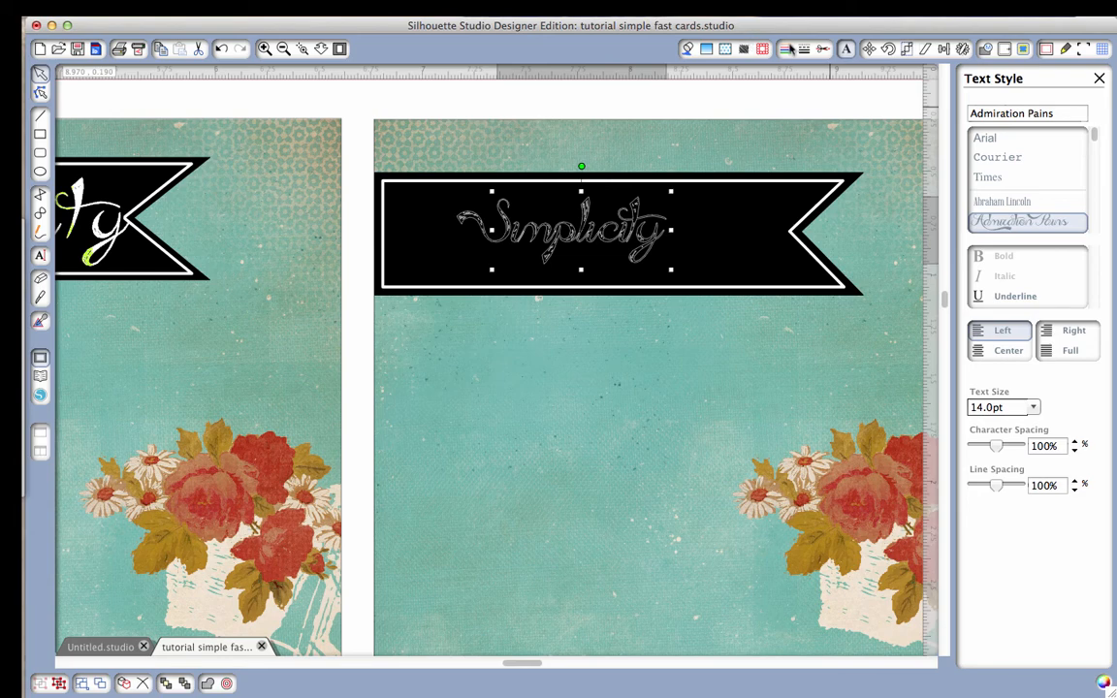
click(787, 49)
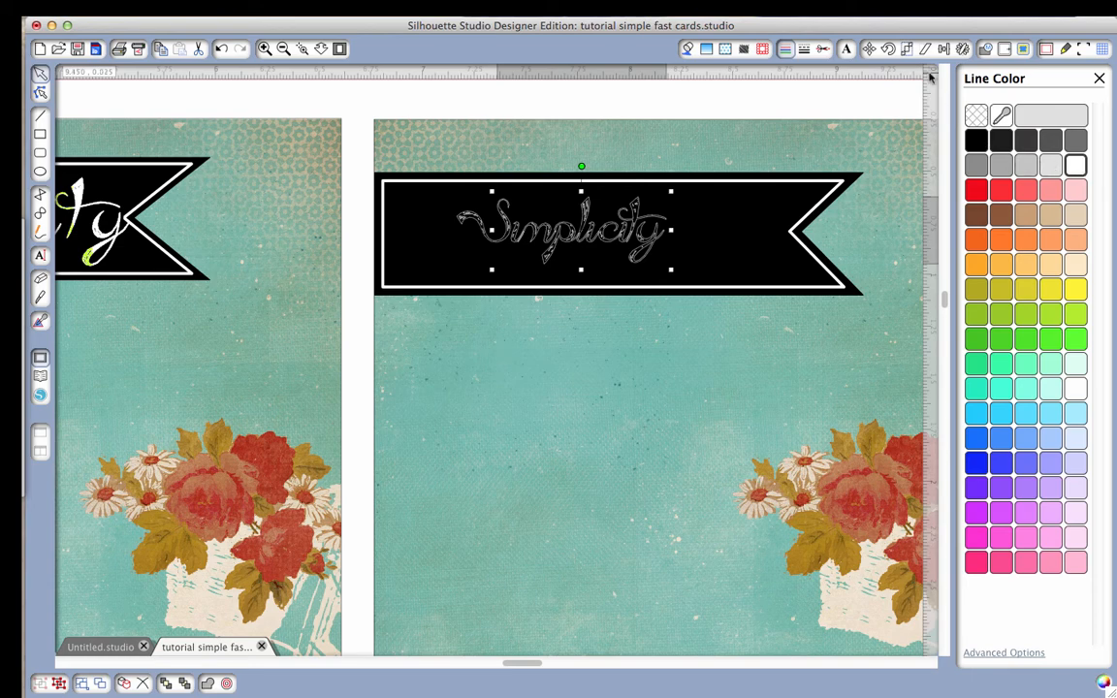
click(687, 49)
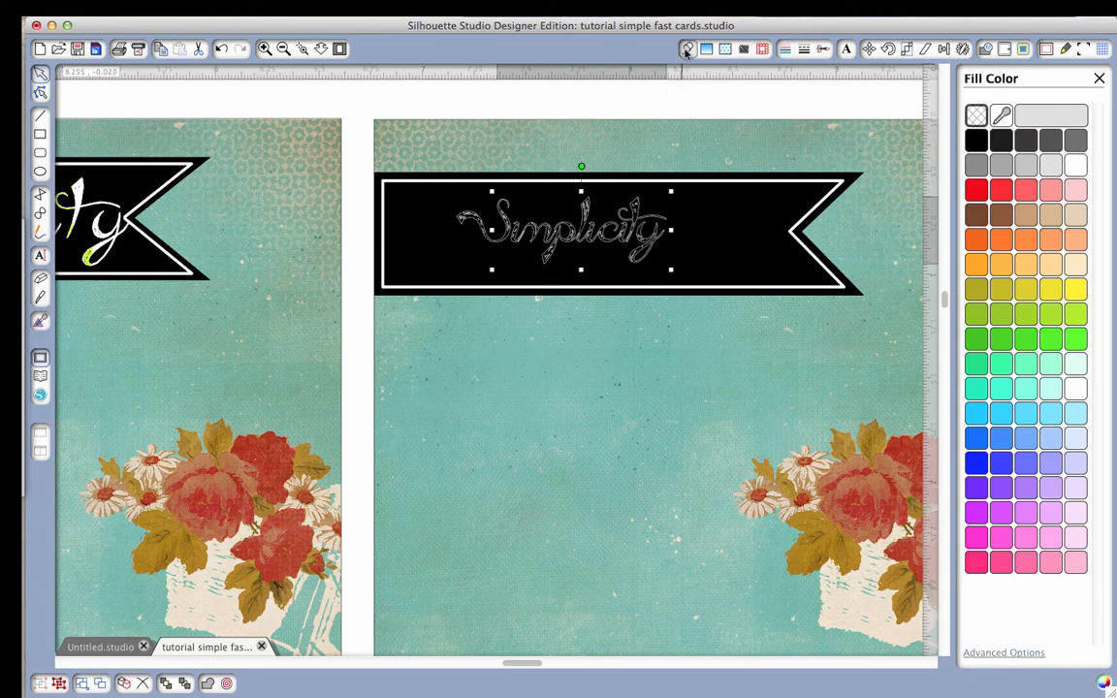
click(1075, 165)
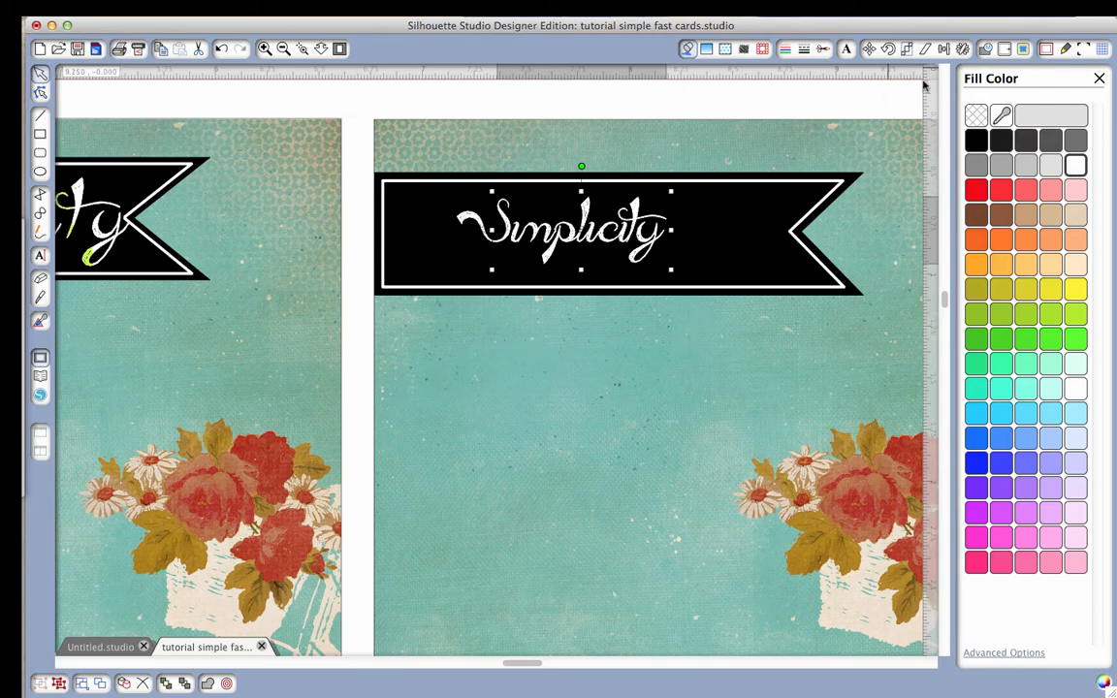
click(786, 50)
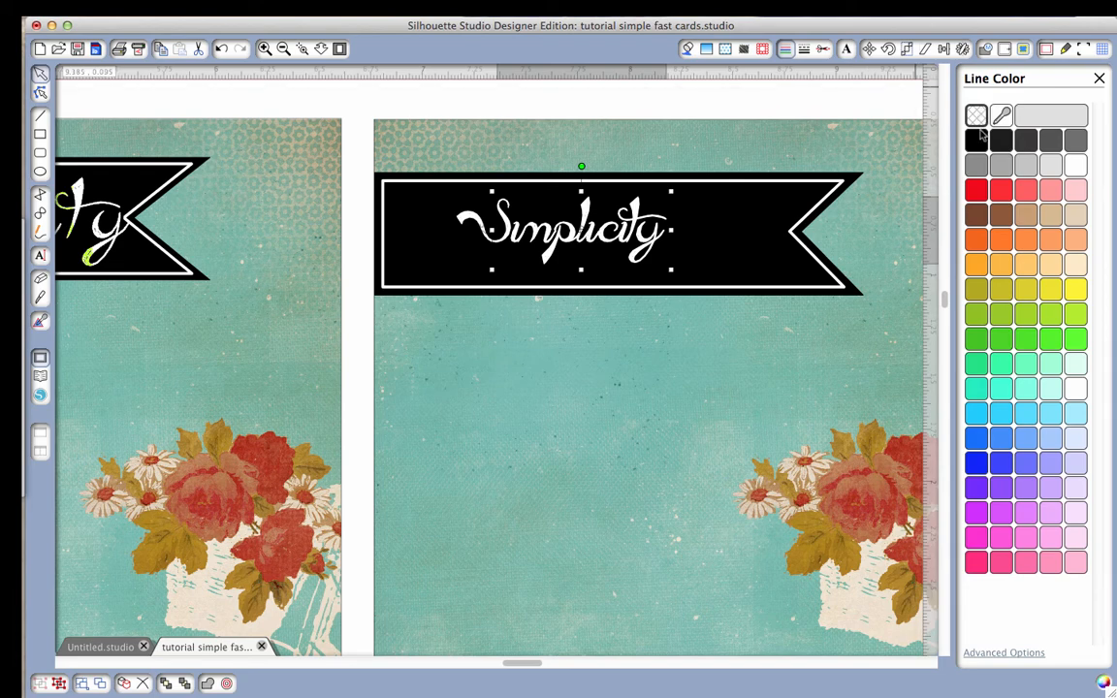
click(1076, 167)
click(979, 117)
click(1076, 167)
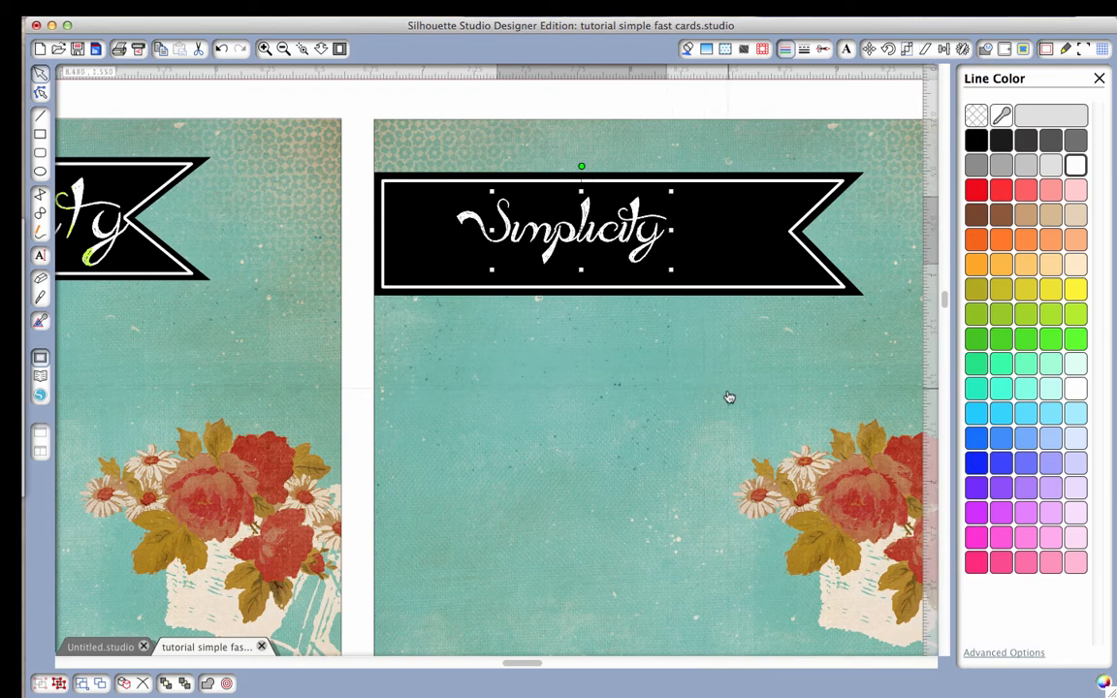
scroll(642, 376, down, 2)
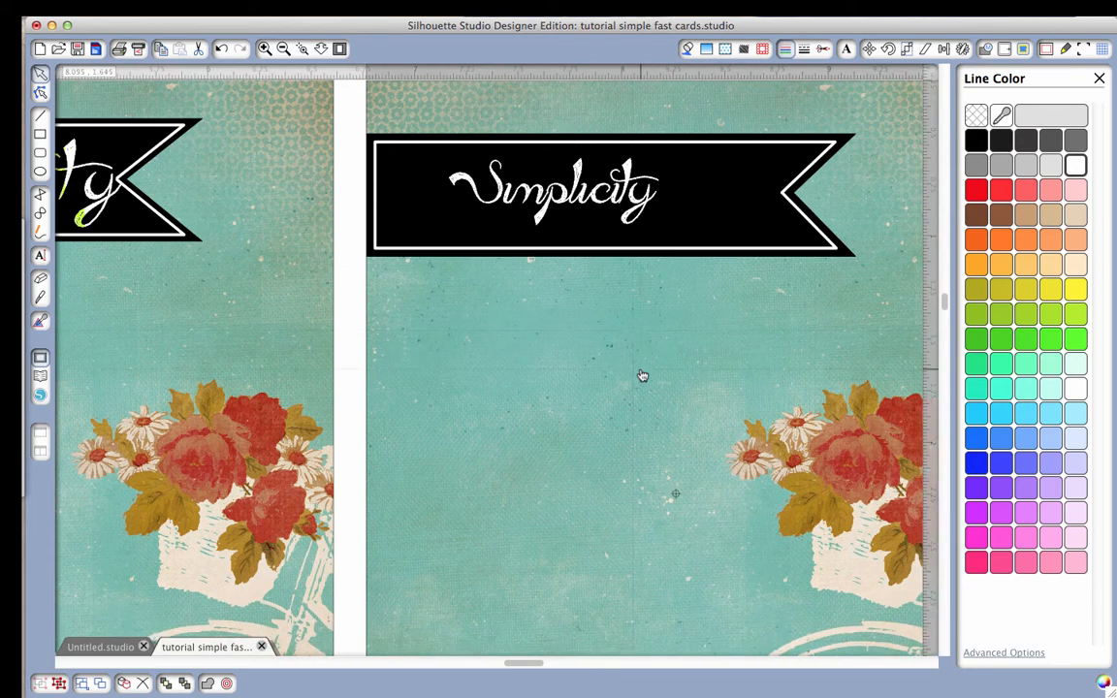
click(641, 377)
- Set the "Simplicity" text's character spacing to 170% and shift the text slightly left on the banner
click(548, 210)
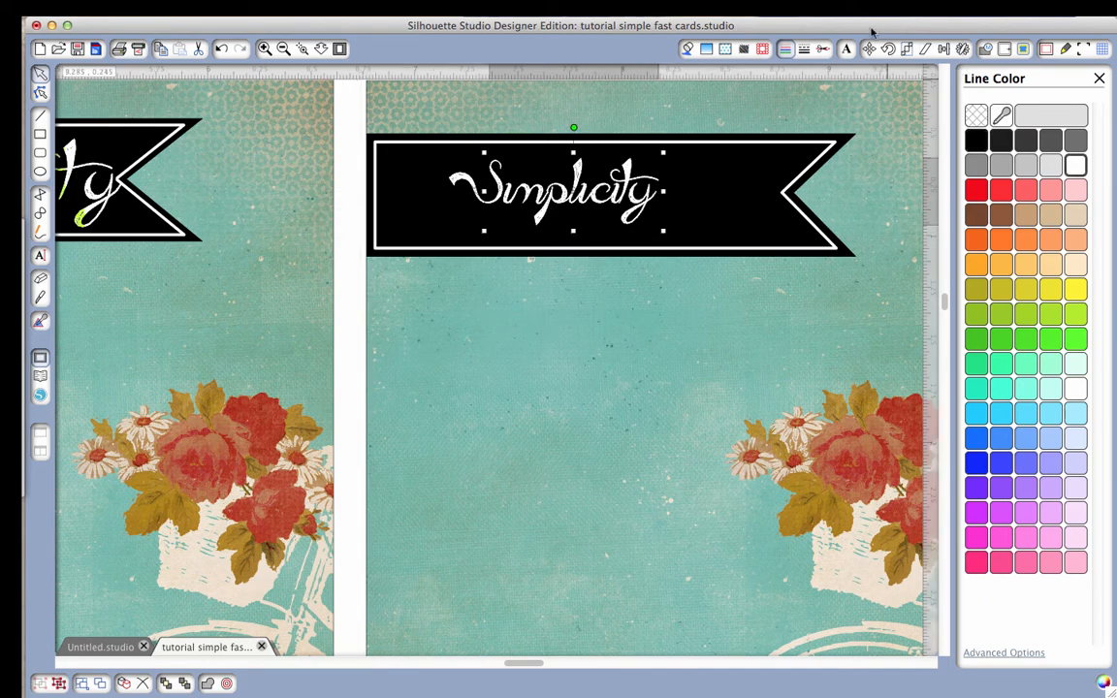
click(845, 49)
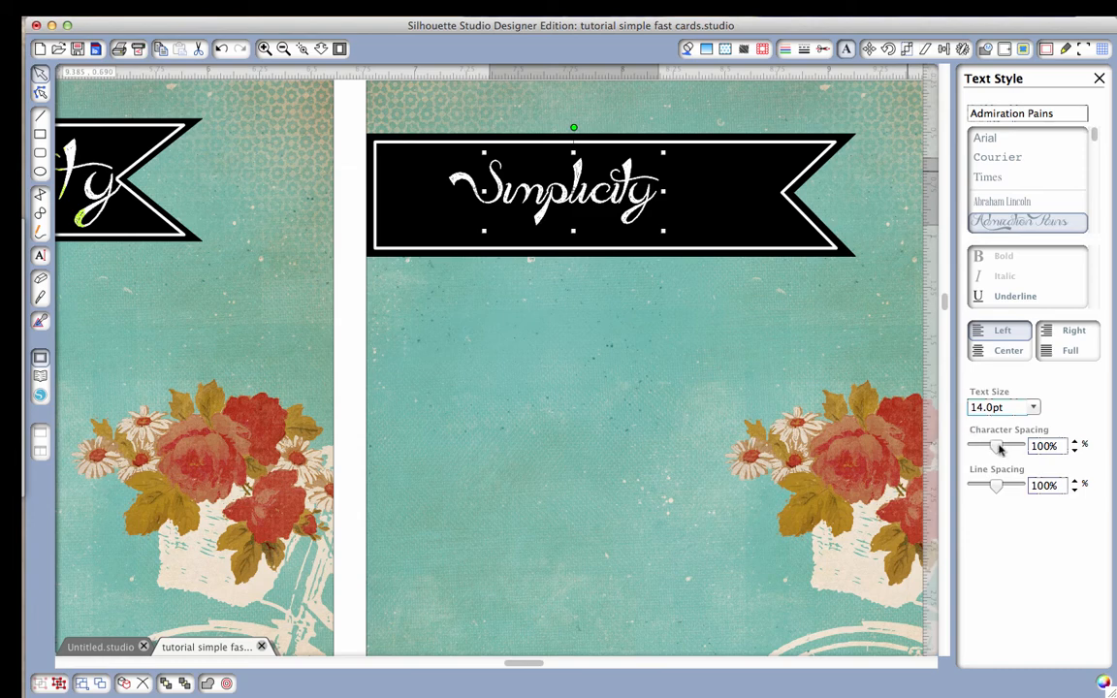
drag(998, 448, 1015, 448)
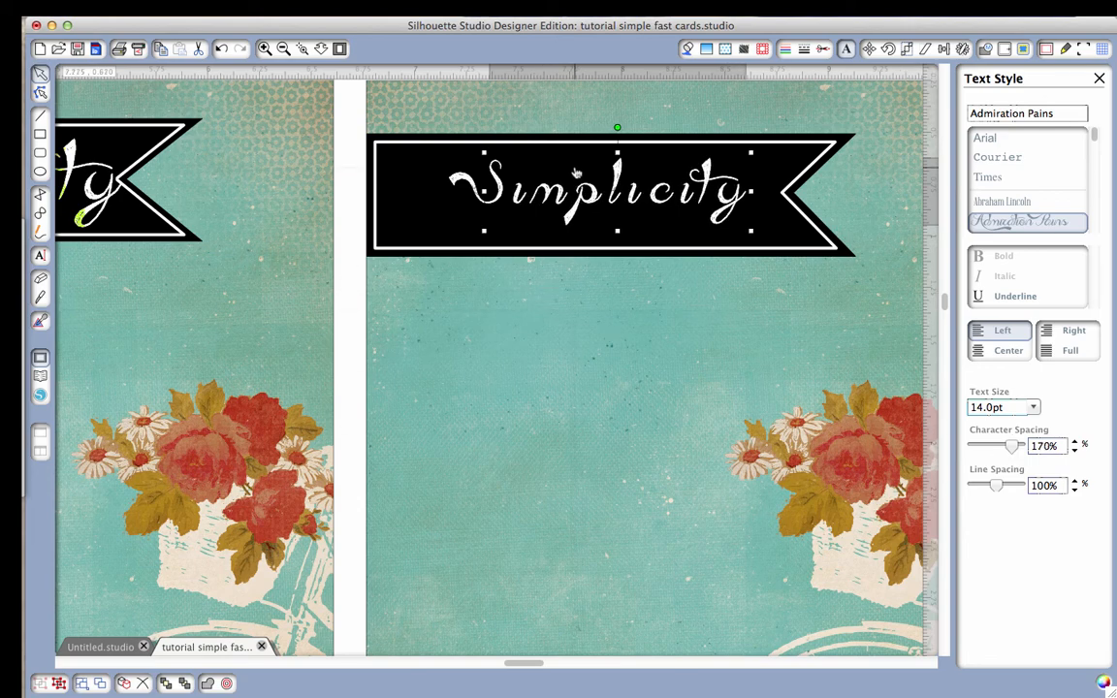
drag(574, 205, 550, 208)
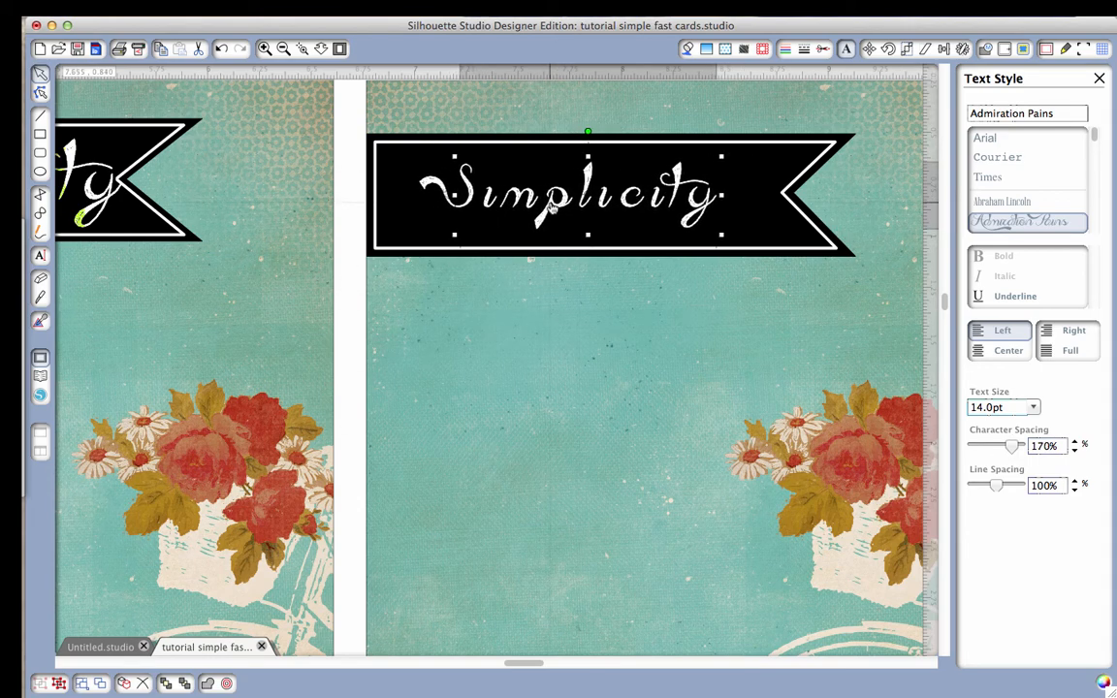
- Align the text and banner to their middle and center, and nudge the text slightly left and down by eye
click(754, 255)
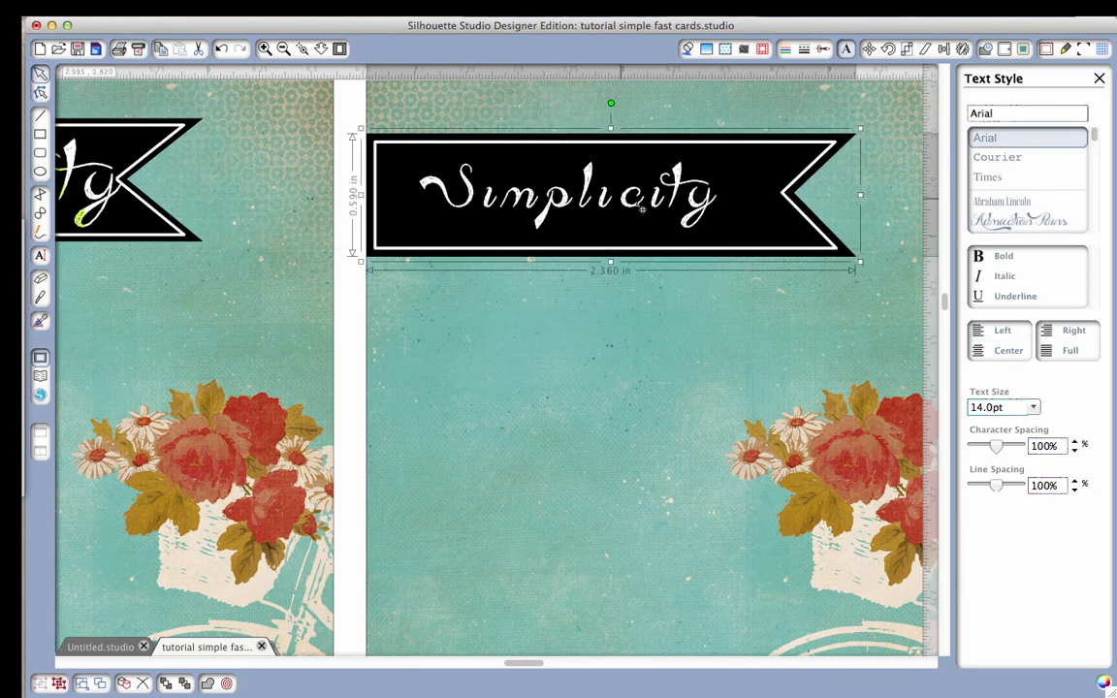
shift+click(588, 184)
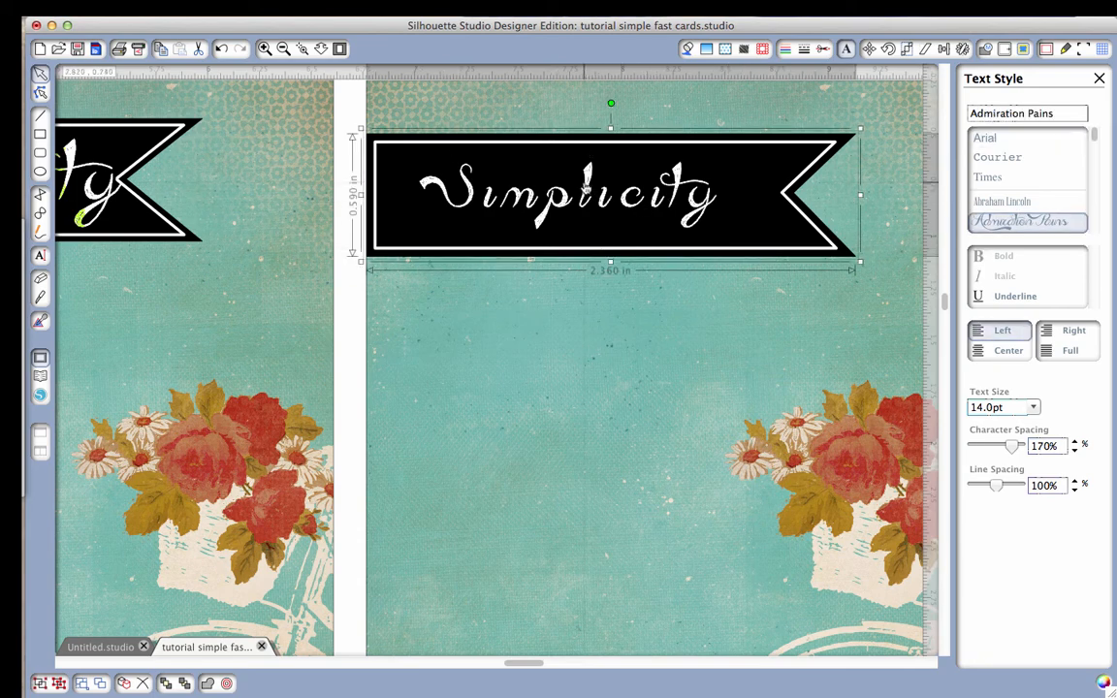
click(942, 49)
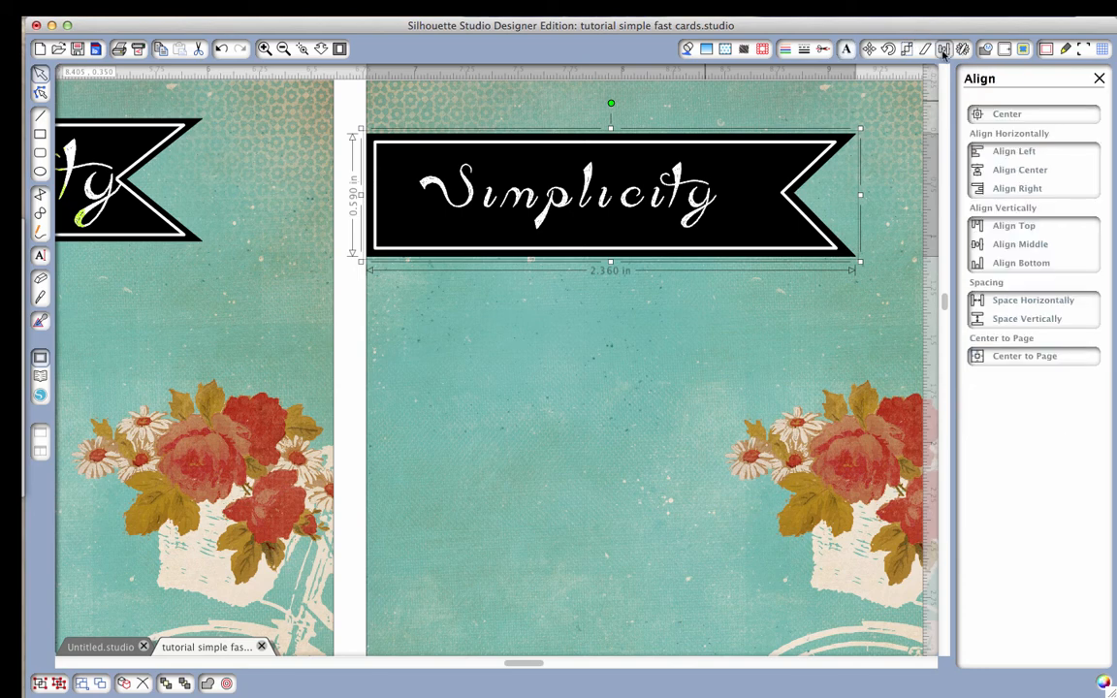
click(1014, 250)
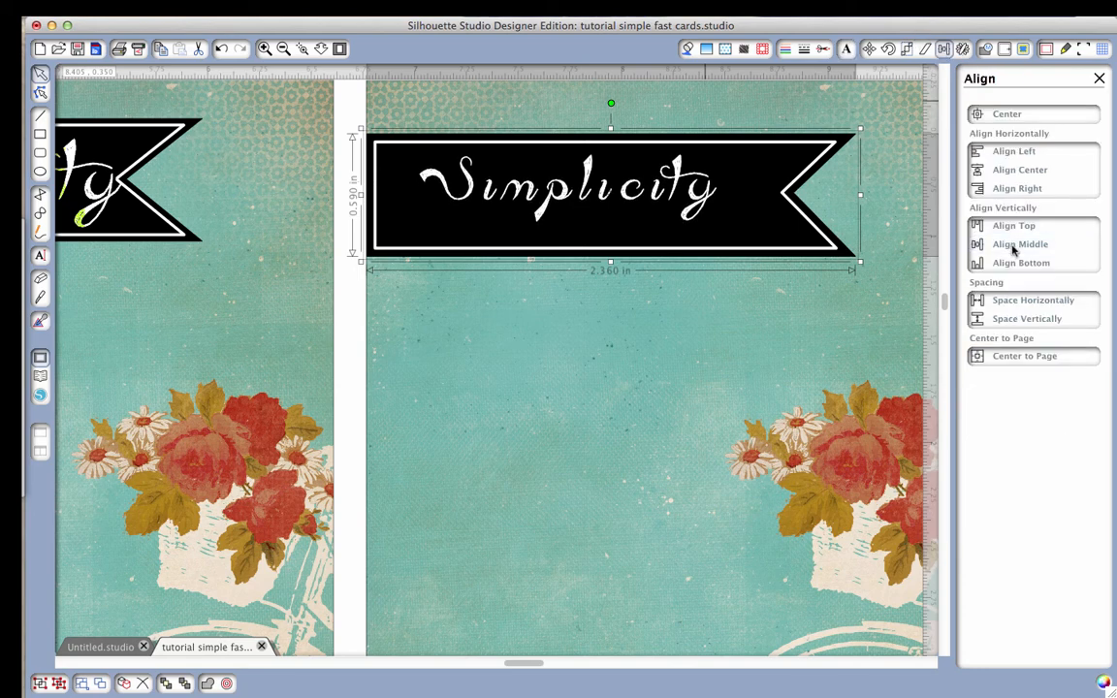
click(1025, 173)
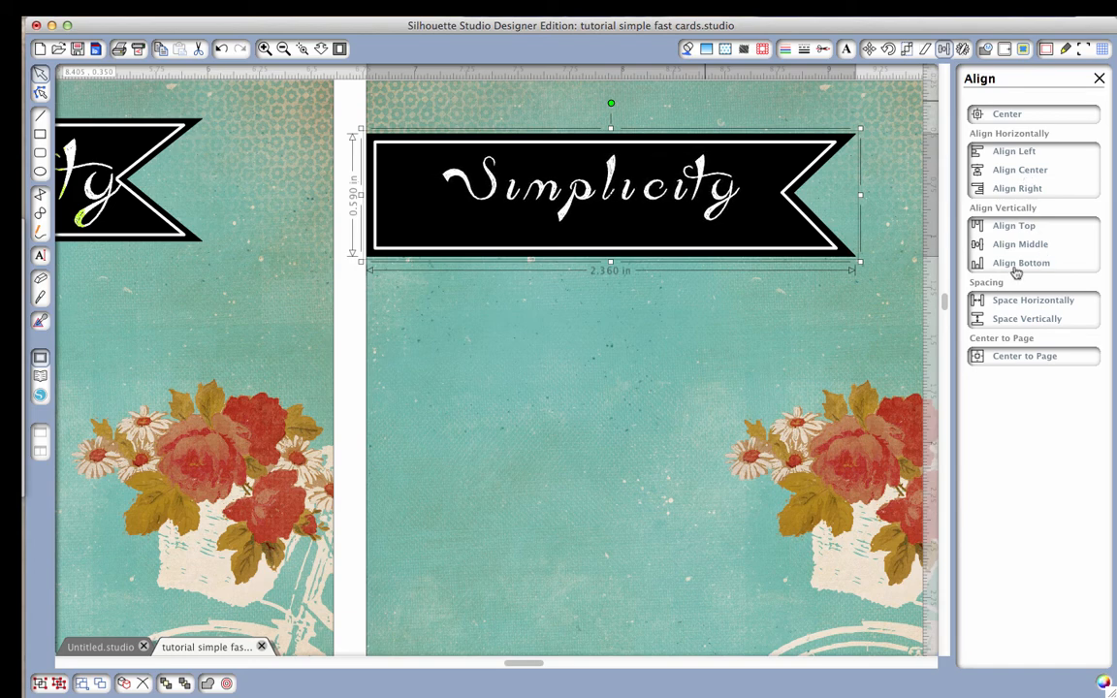
click(703, 349)
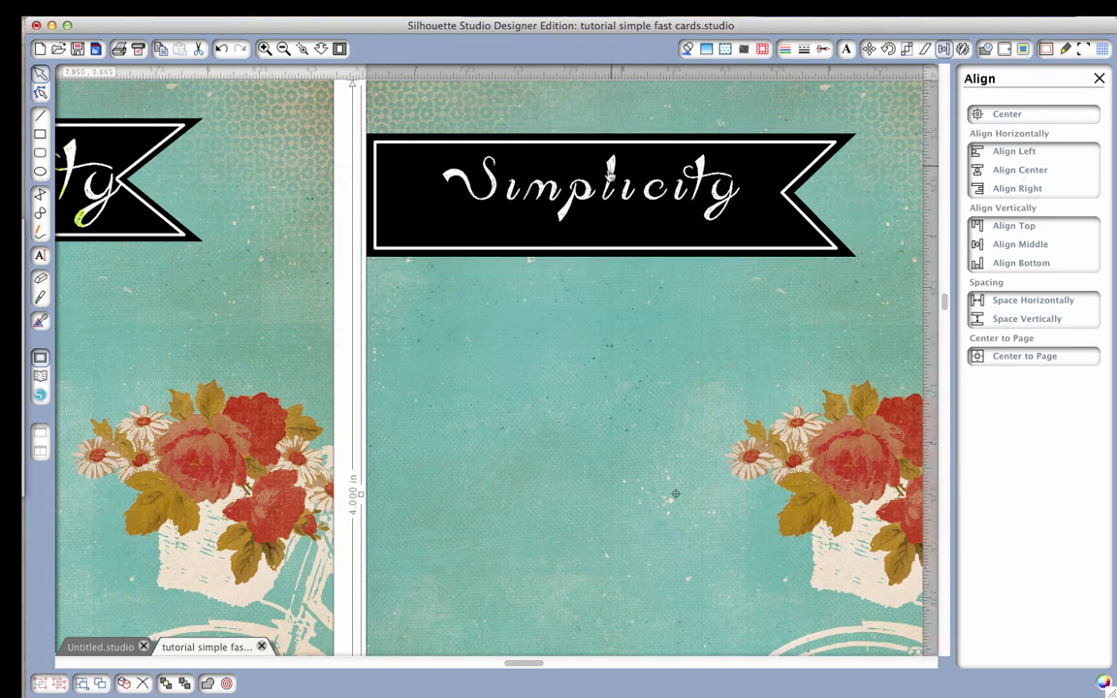
drag(612, 173, 590, 177)
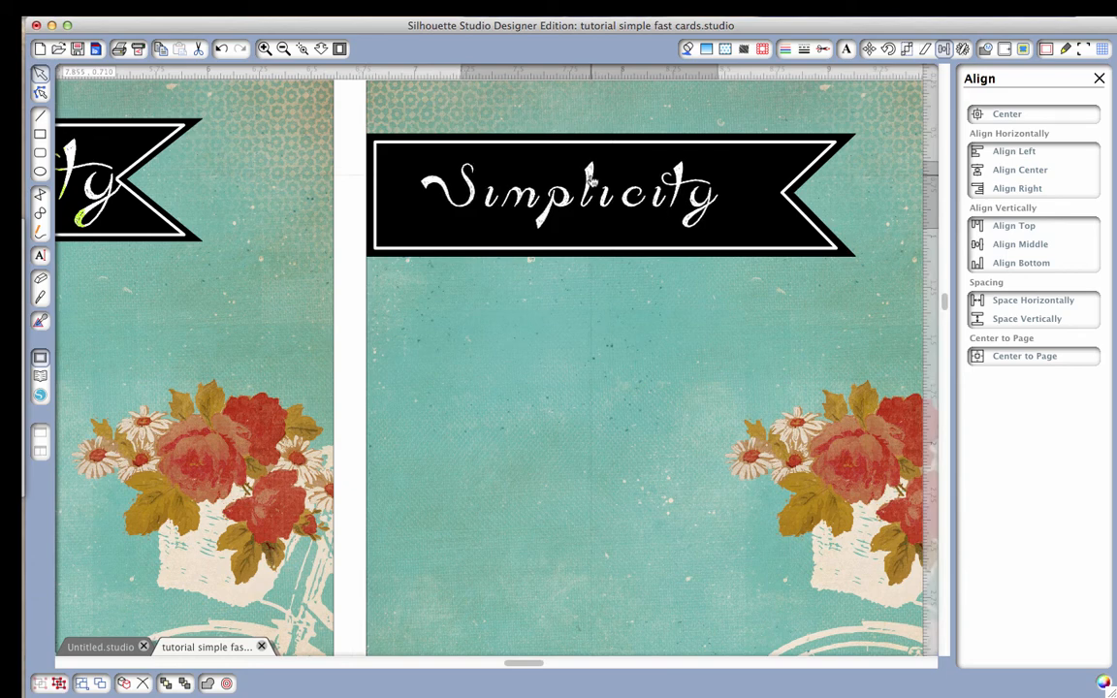
key(Escape)
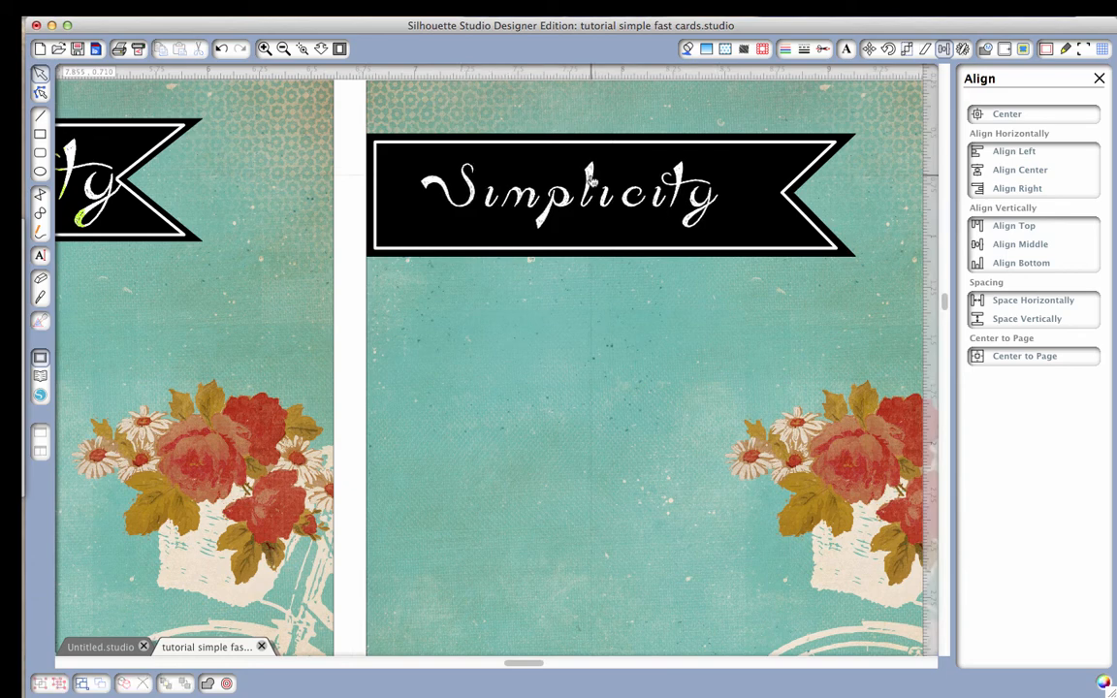
- Enlarge the "Simplicity" text to about 1.66 in wide so it spans most of the banner
click(282, 49)
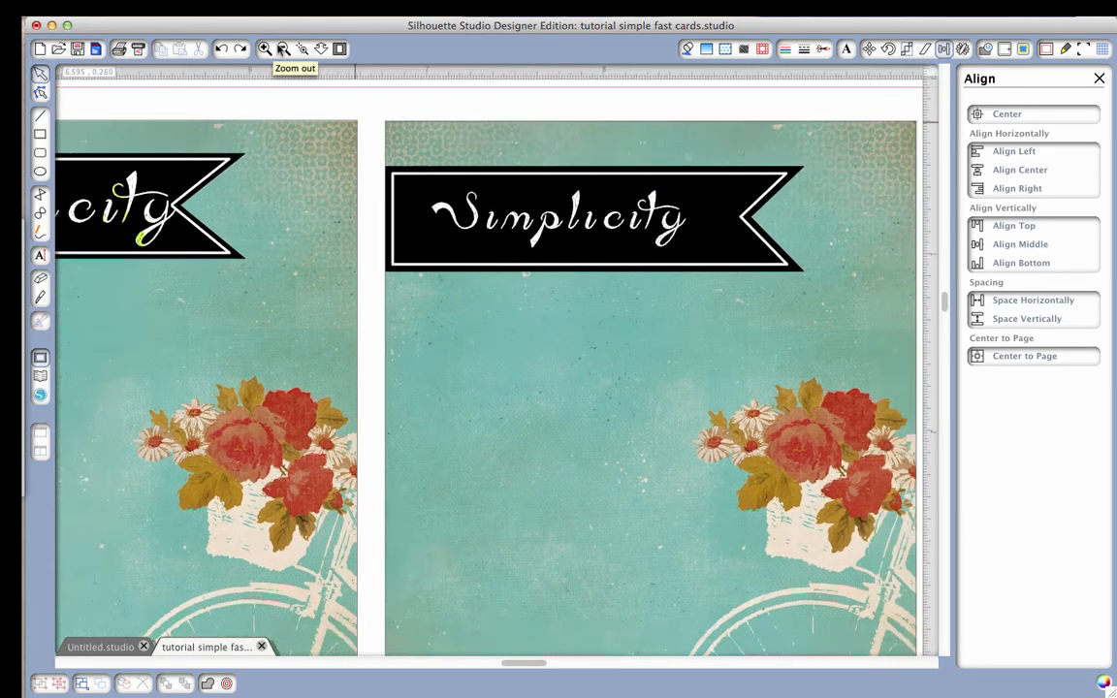
click(282, 49)
scroll(478, 221, down, 1)
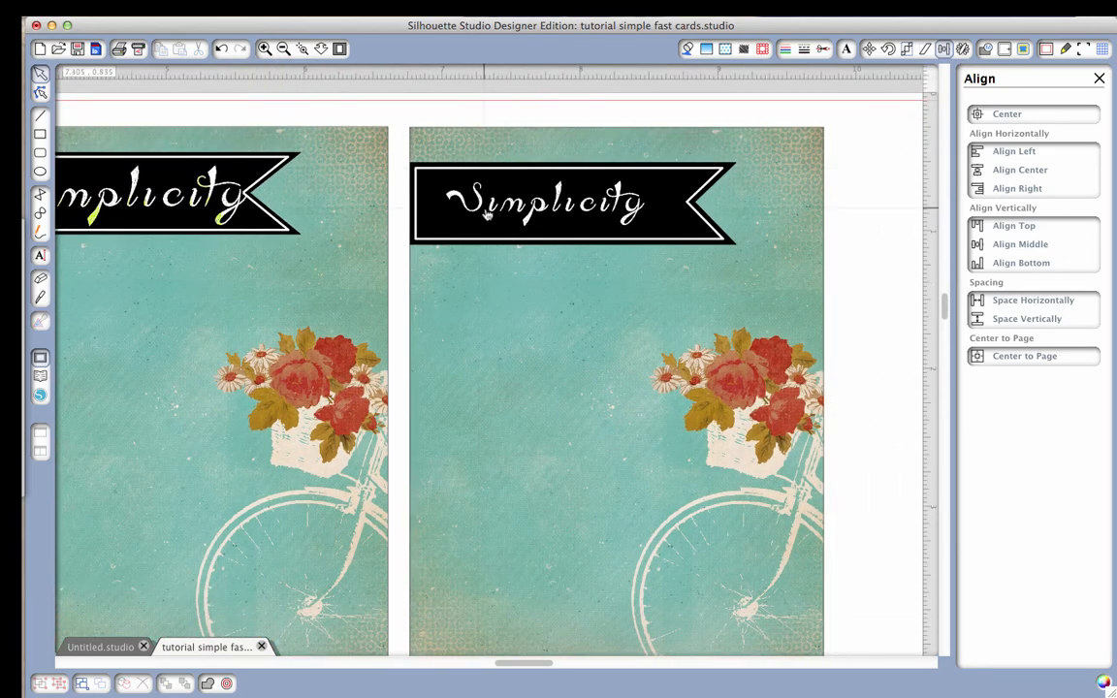
click(438, 194)
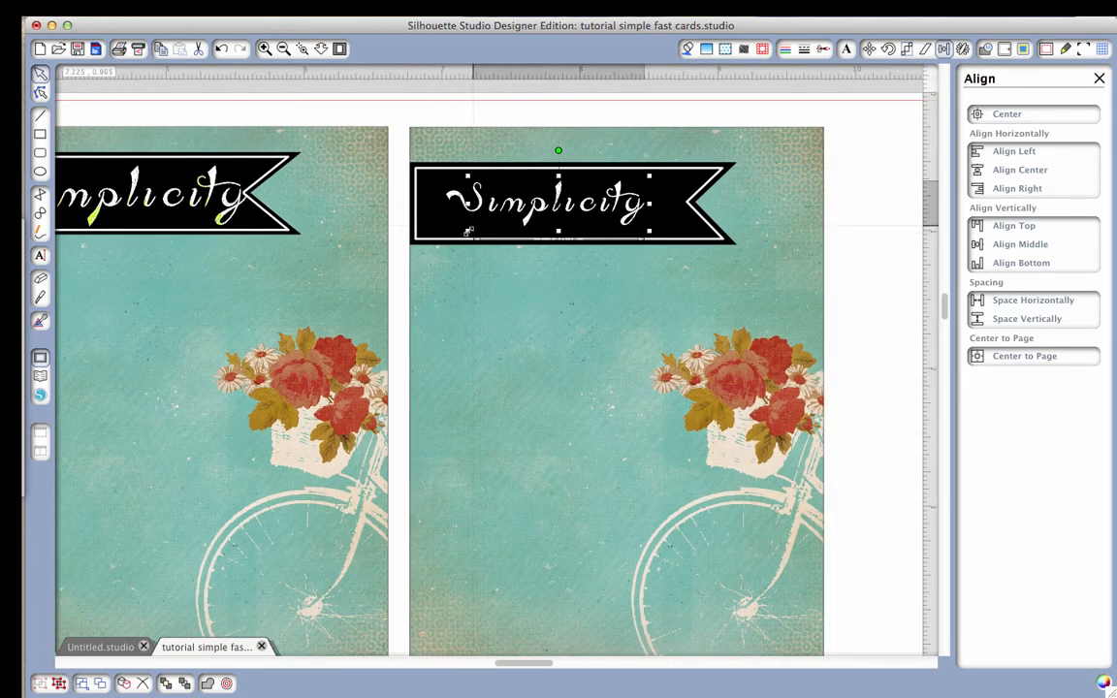
drag(469, 232, 446, 238)
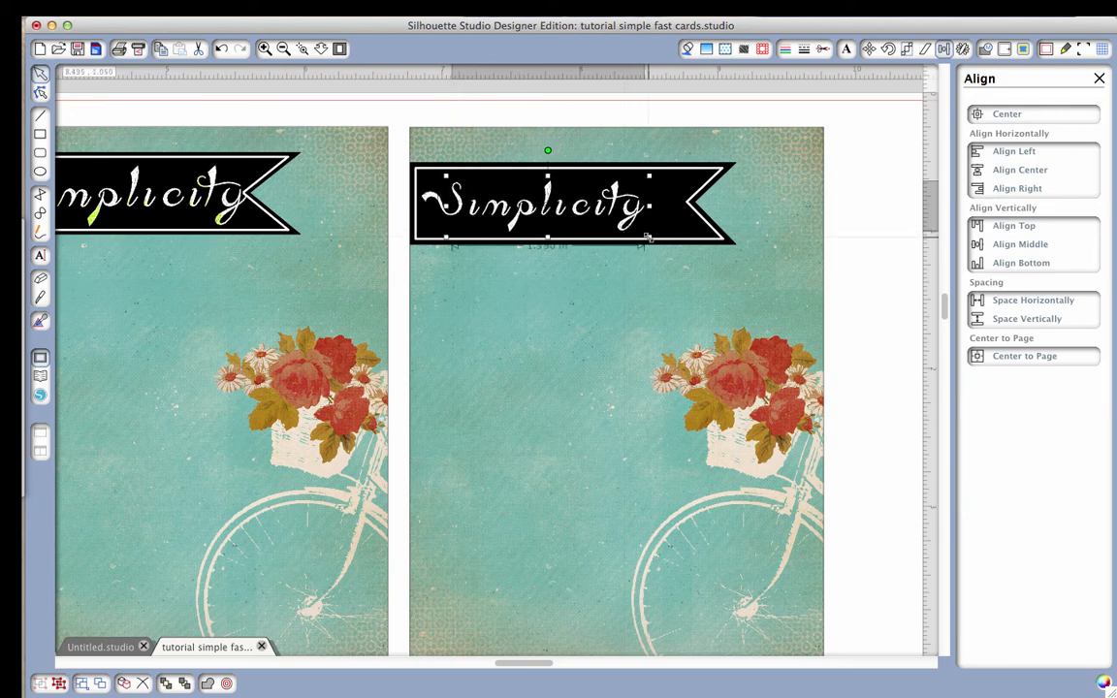
drag(648, 237, 660, 212)
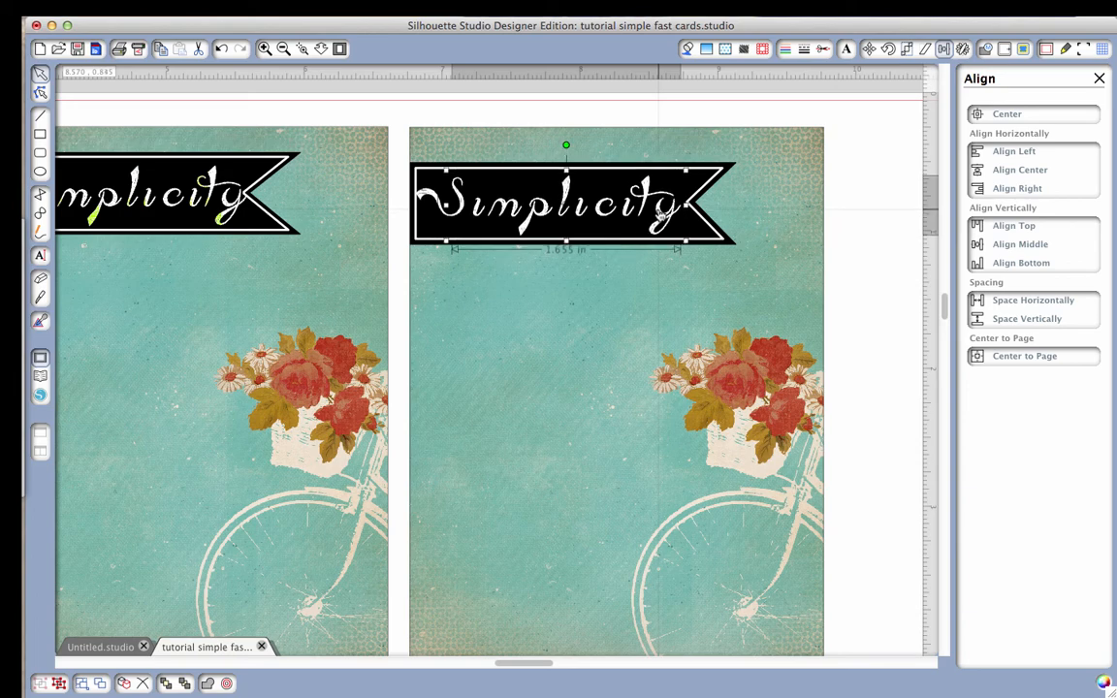
click(660, 248)
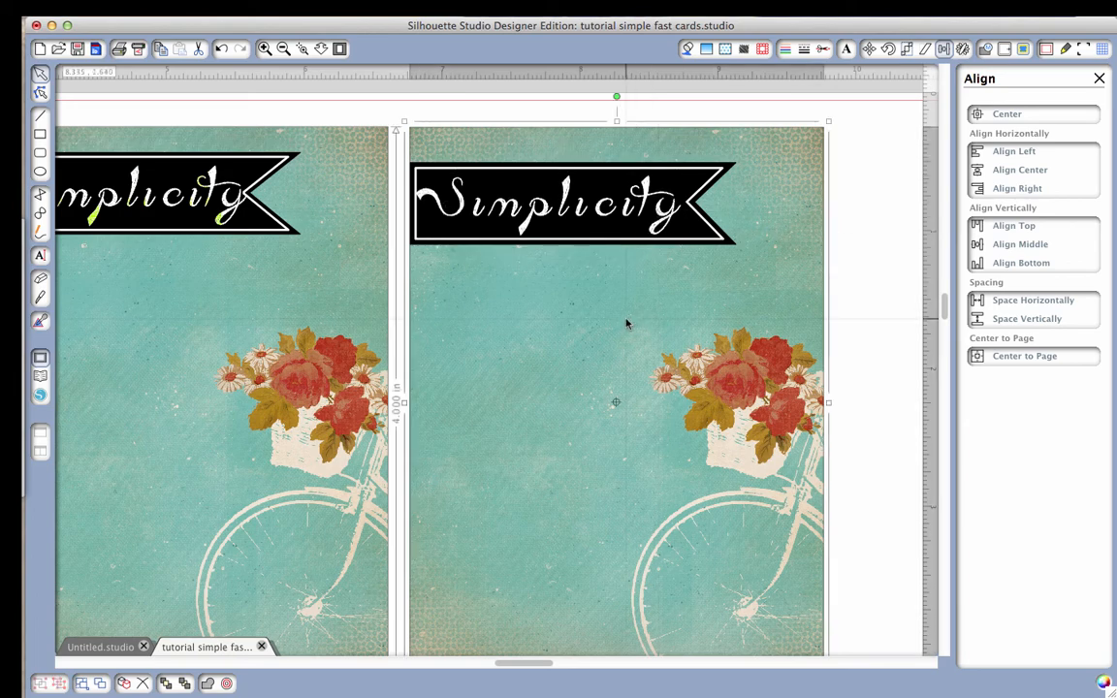
- Try to shift the banner slightly past the card's left edge, and undo the move
click(283, 49)
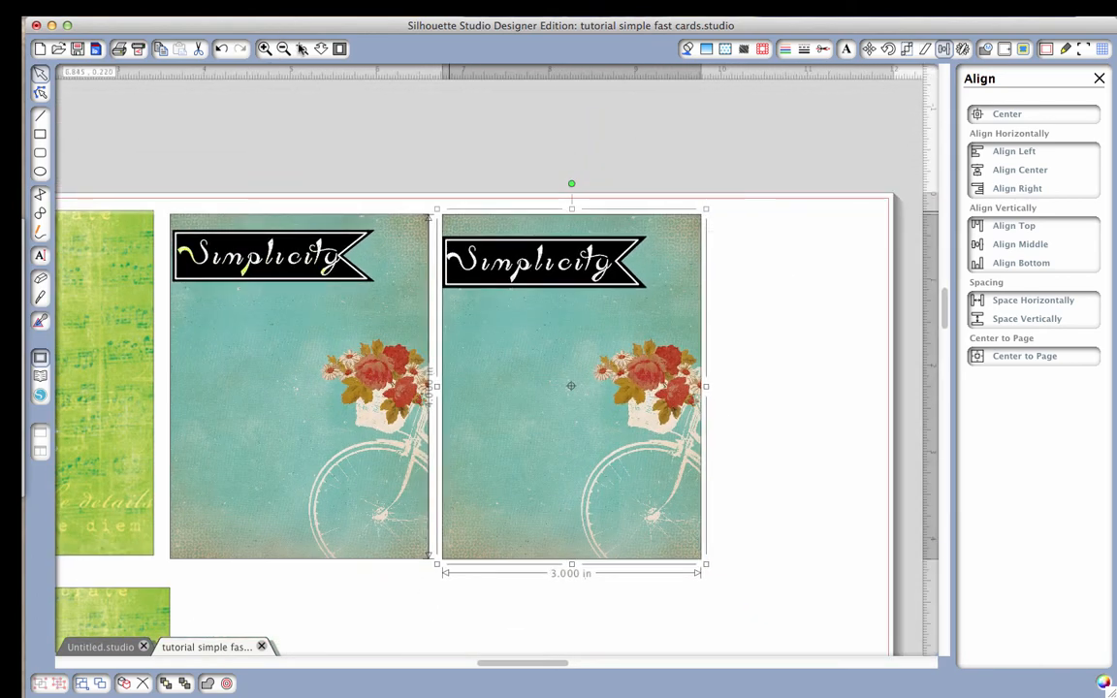
click(303, 49)
click(449, 295)
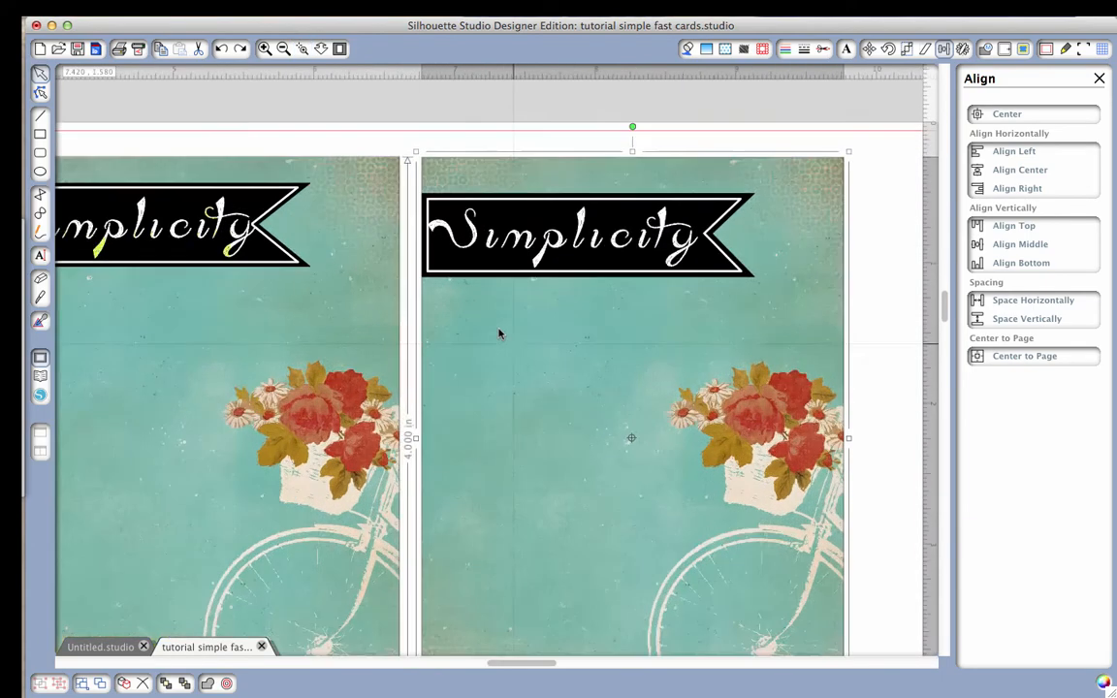
drag(456, 294, 442, 293)
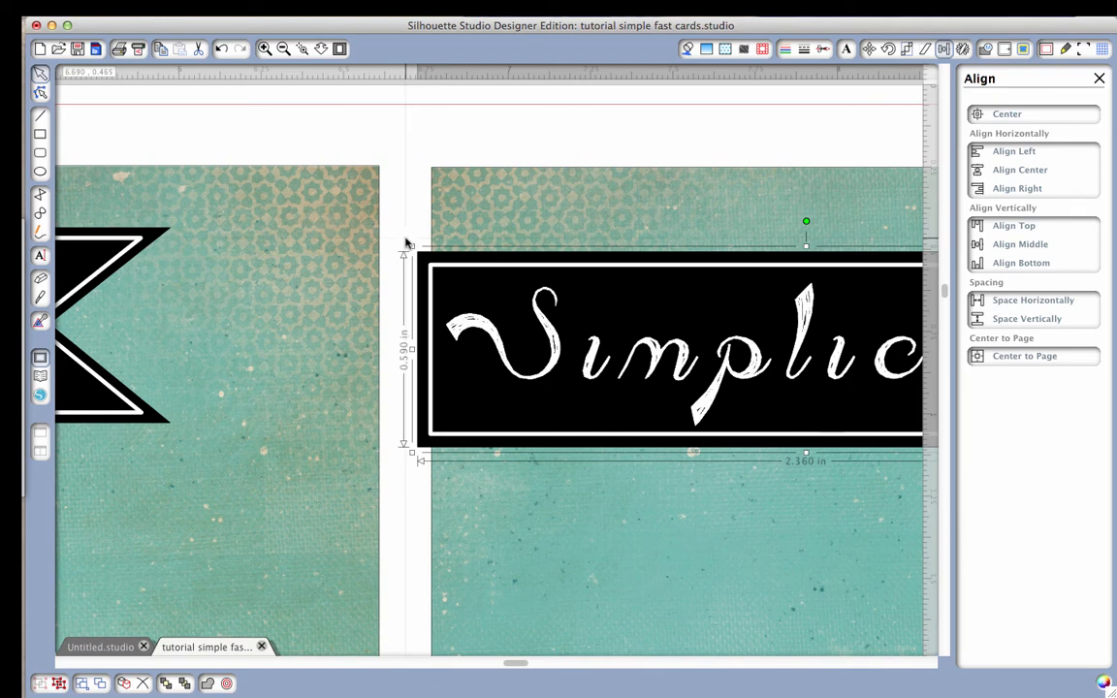
key(super+z)
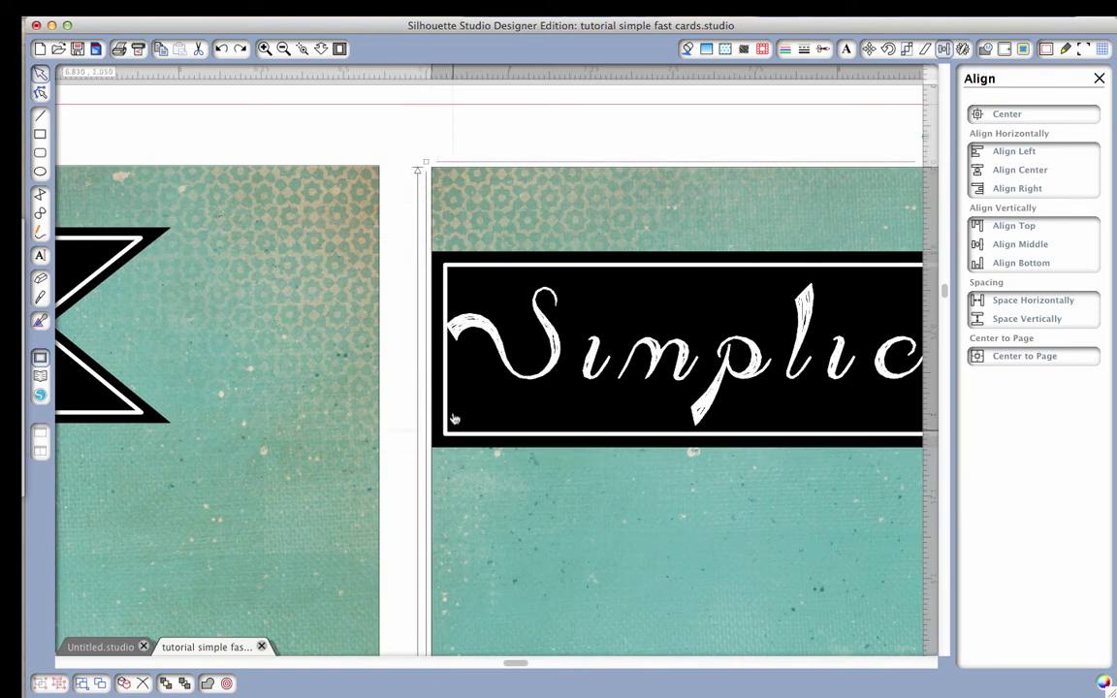
click(284, 49)
click(287, 51)
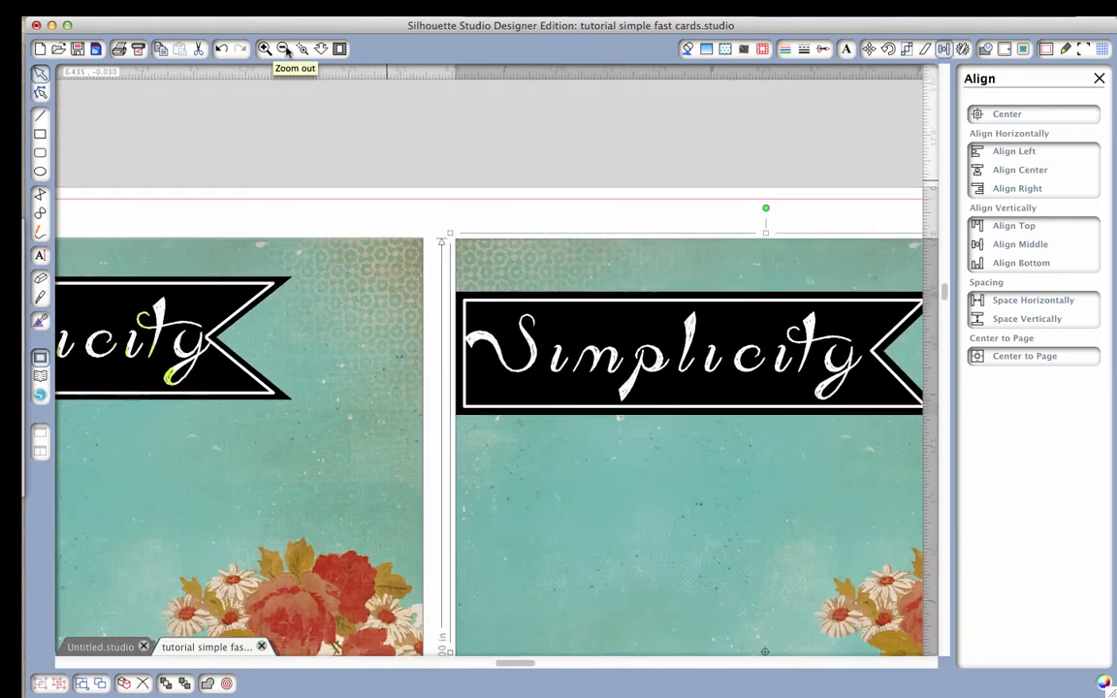
- Set the cut style to No Cut for the right bicycle card's "Simplicity" text and for its banner
scroll(664, 204, down, 3)
scroll(664, 203, right, 3)
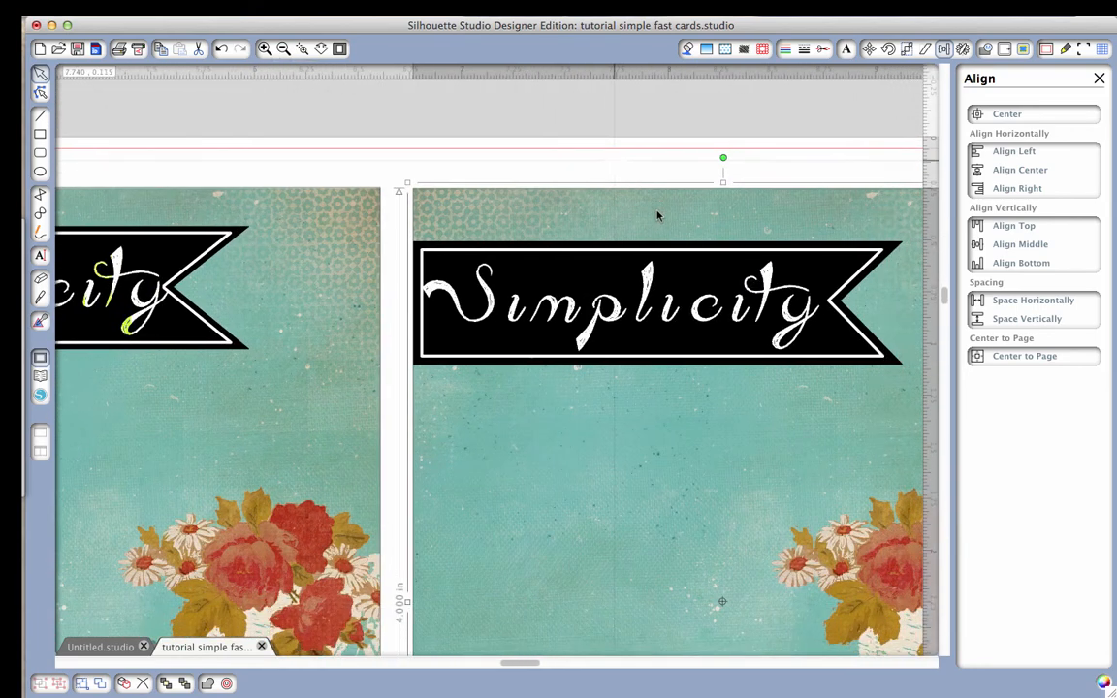
click(822, 48)
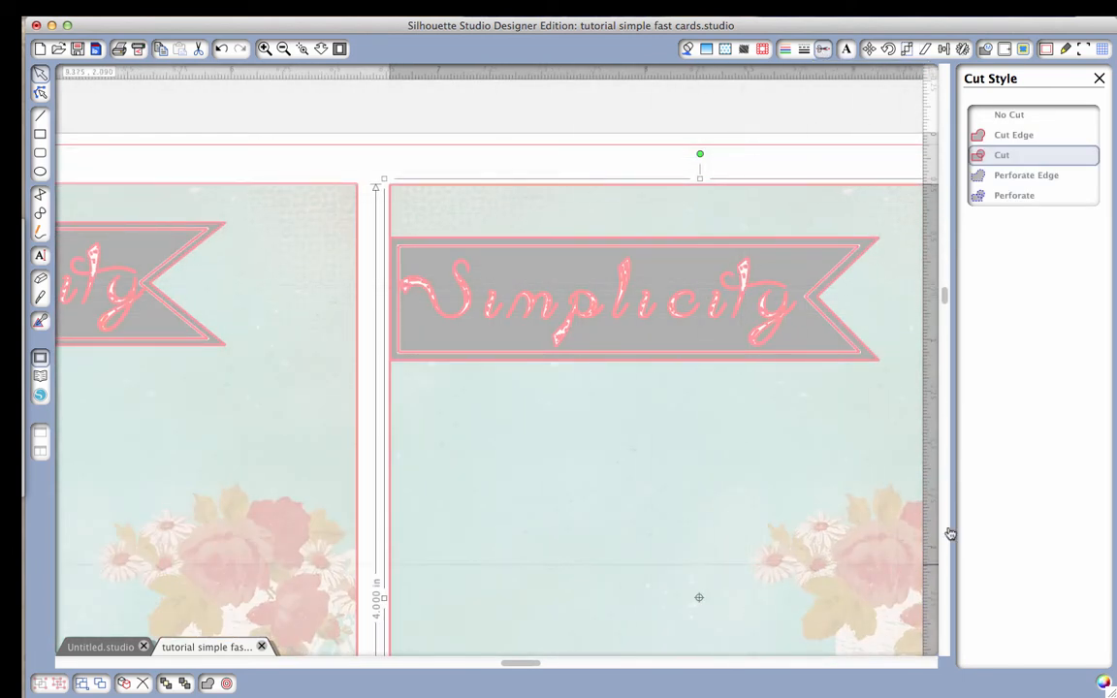
click(738, 309)
click(1010, 117)
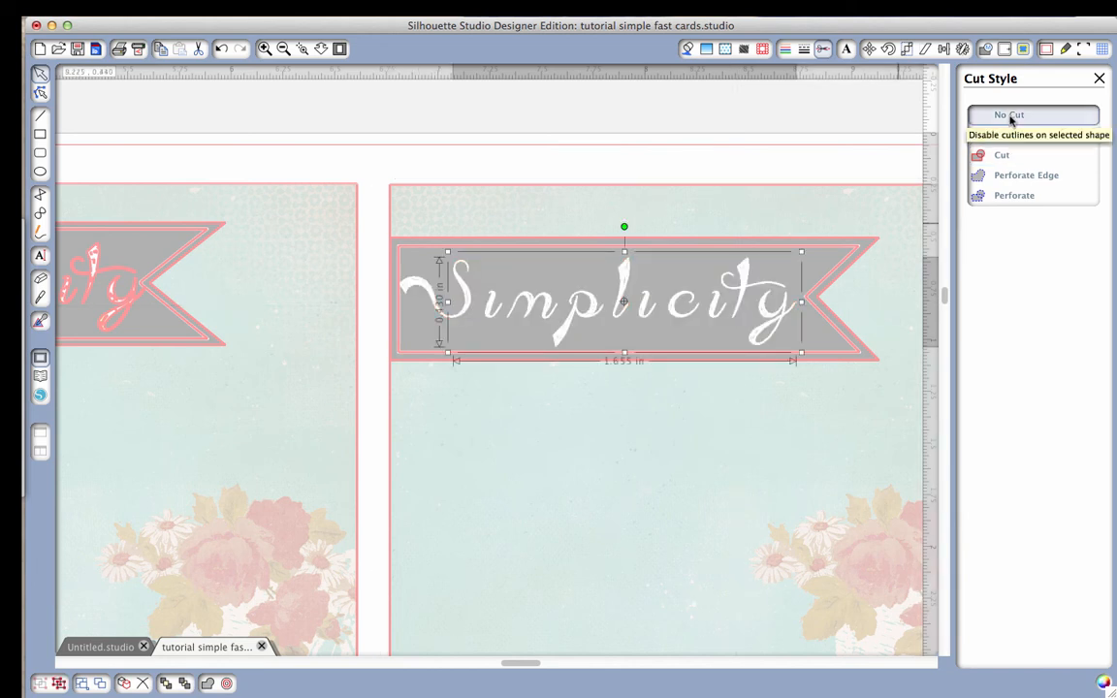
click(838, 287)
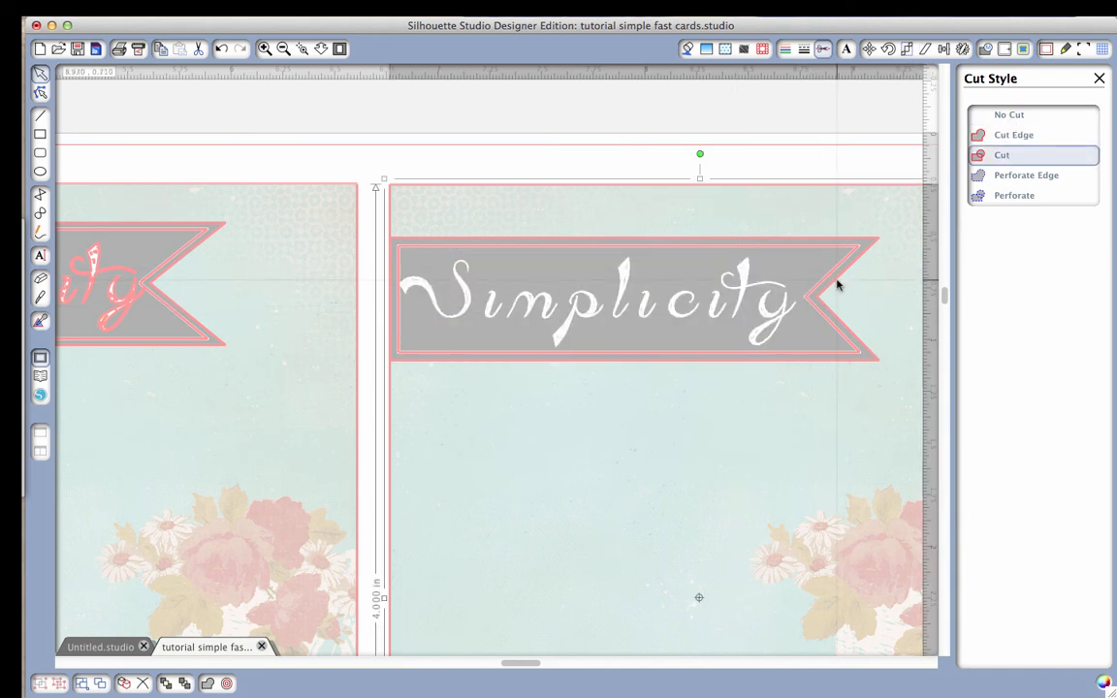
click(820, 251)
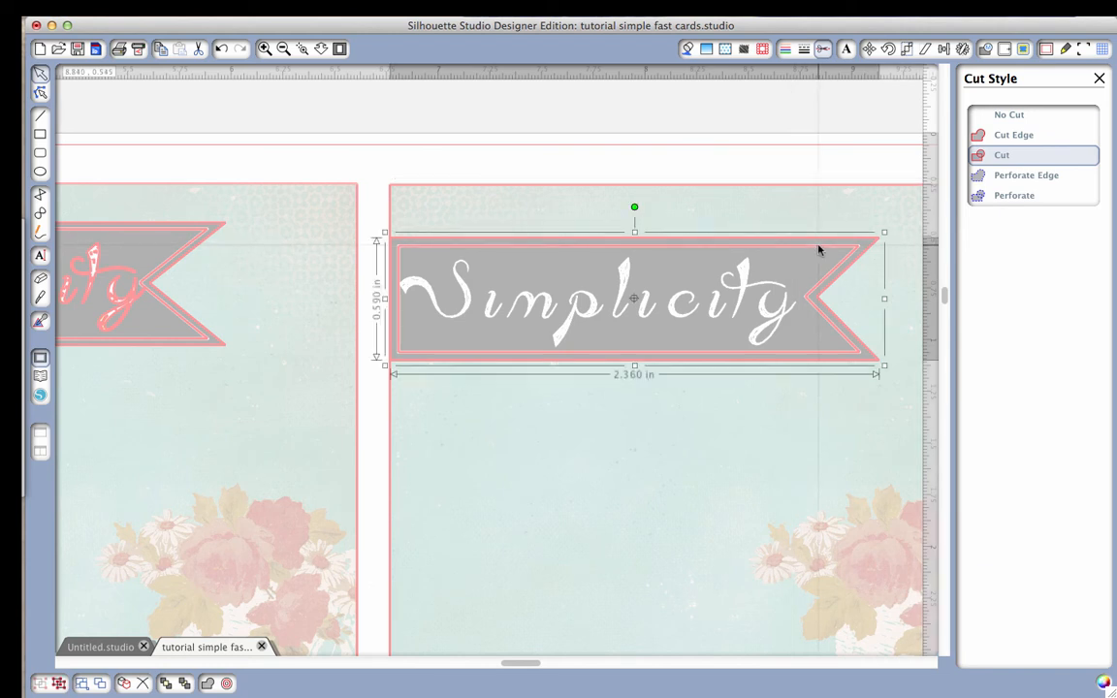
click(1004, 118)
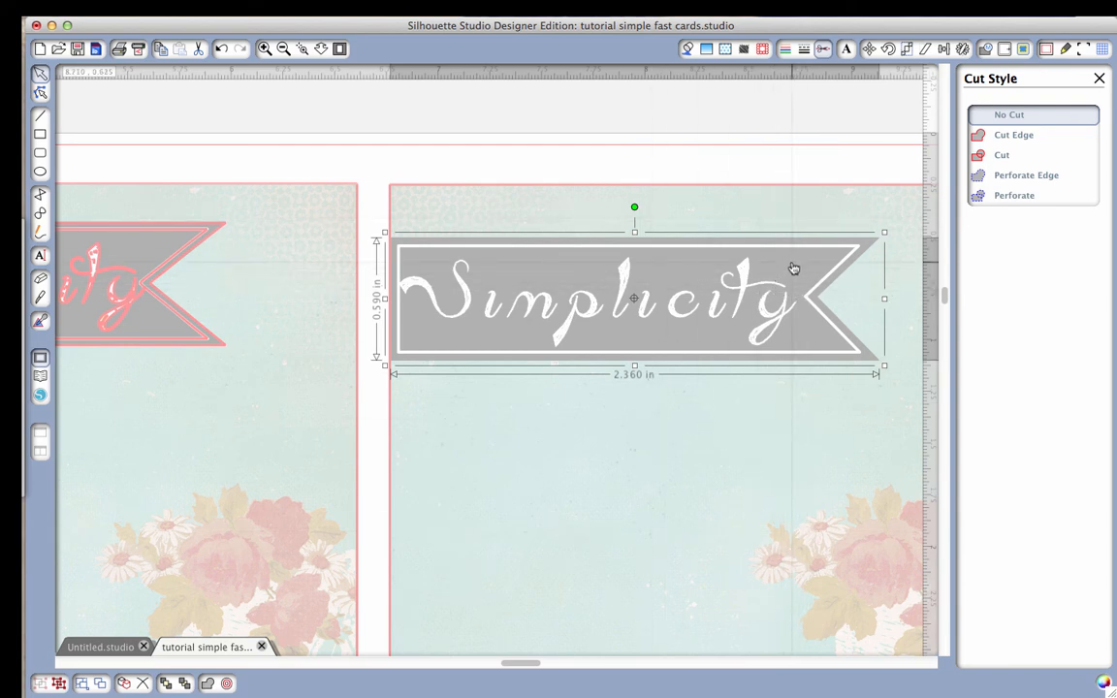
- Try to move the banner down and left away from the text, and undo the move
drag(793, 269, 449, 414)
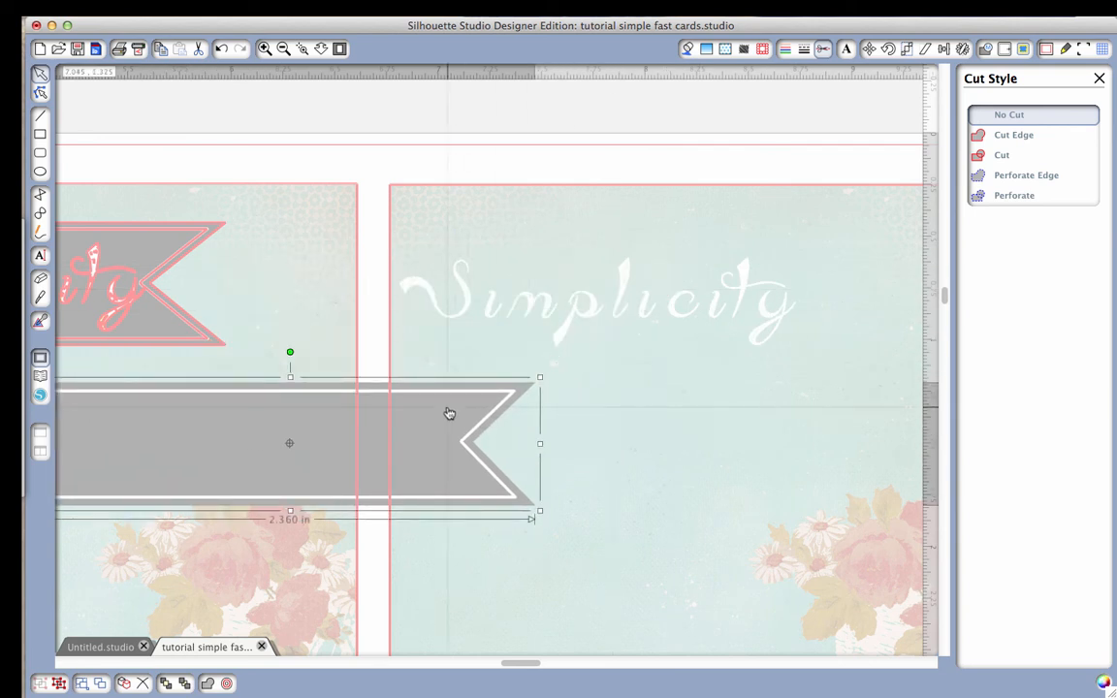
key(super+z)
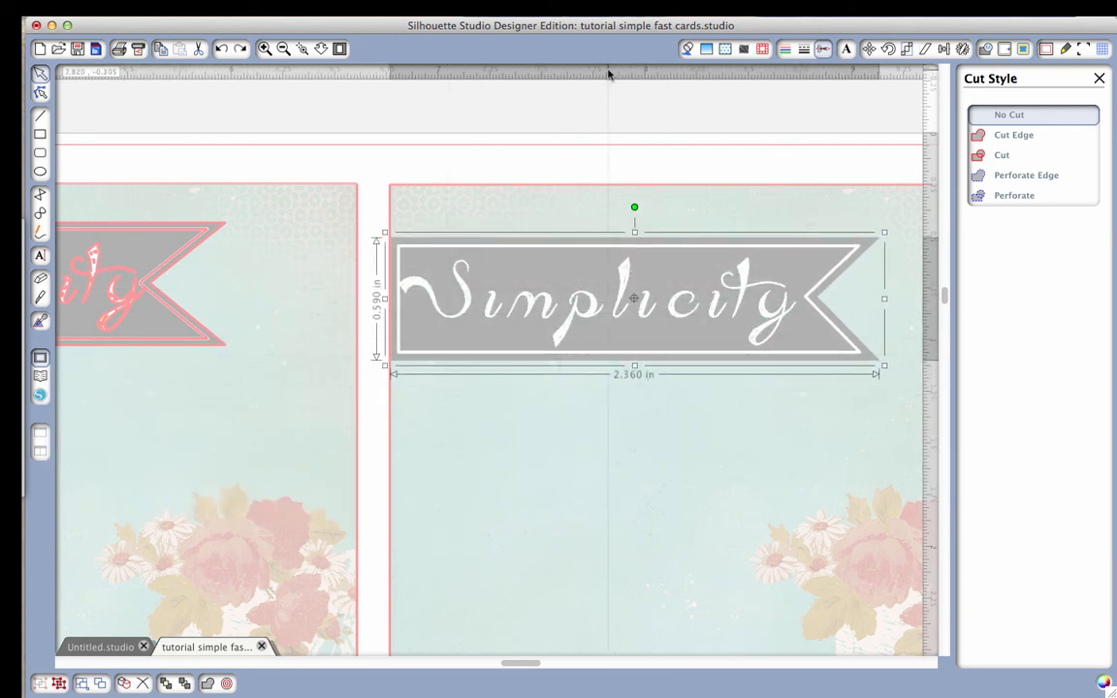
- Switch from cut style to fill color and compare the new bicycle card with the original and the cake cards
click(688, 48)
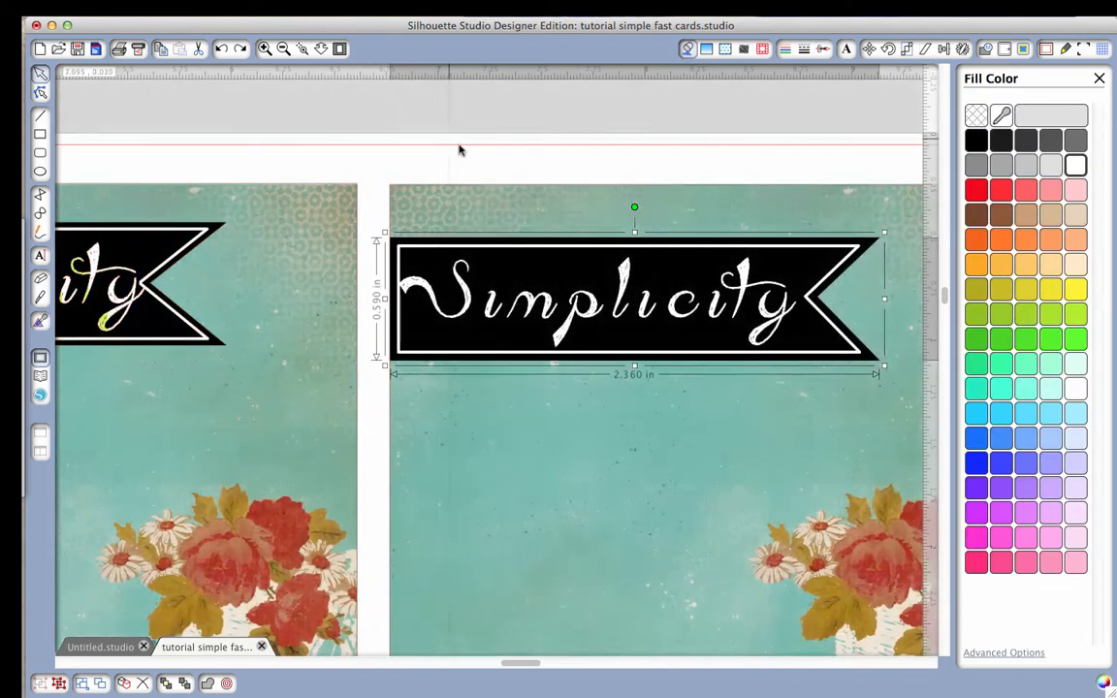
click(284, 48)
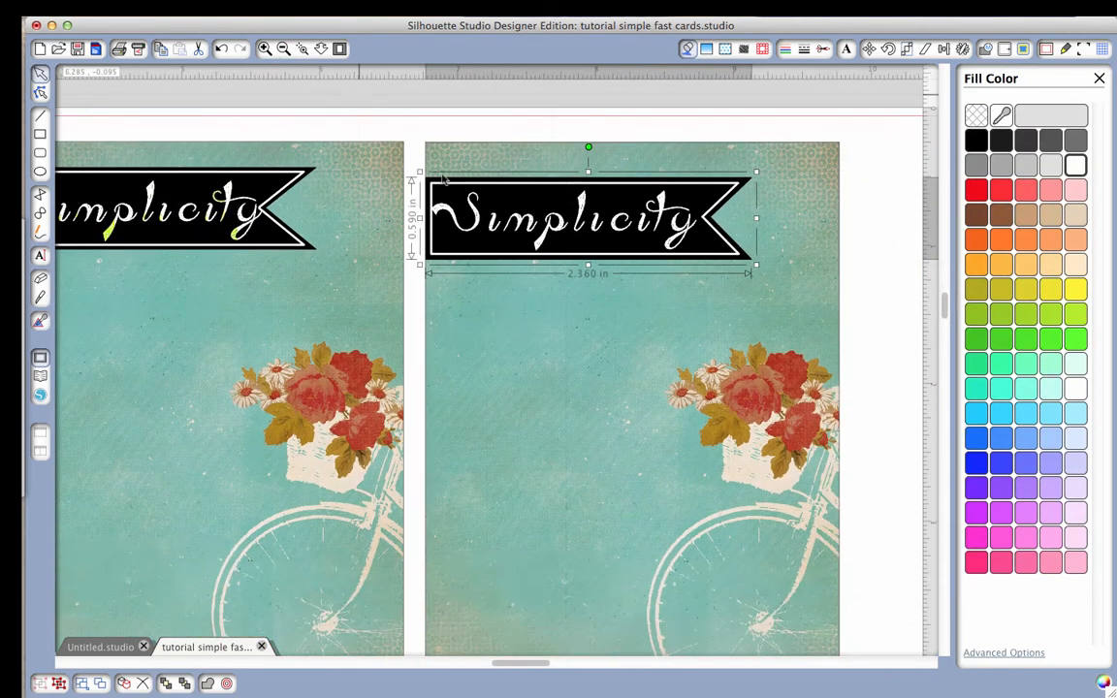
click(286, 50)
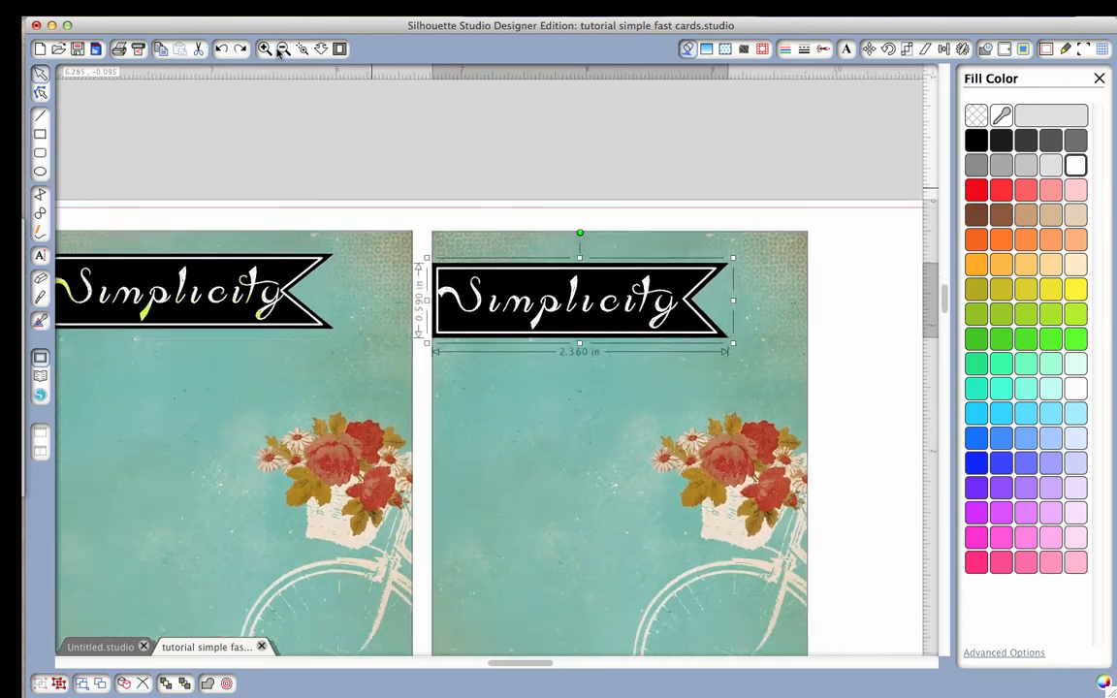
scroll(399, 112, down, 5)
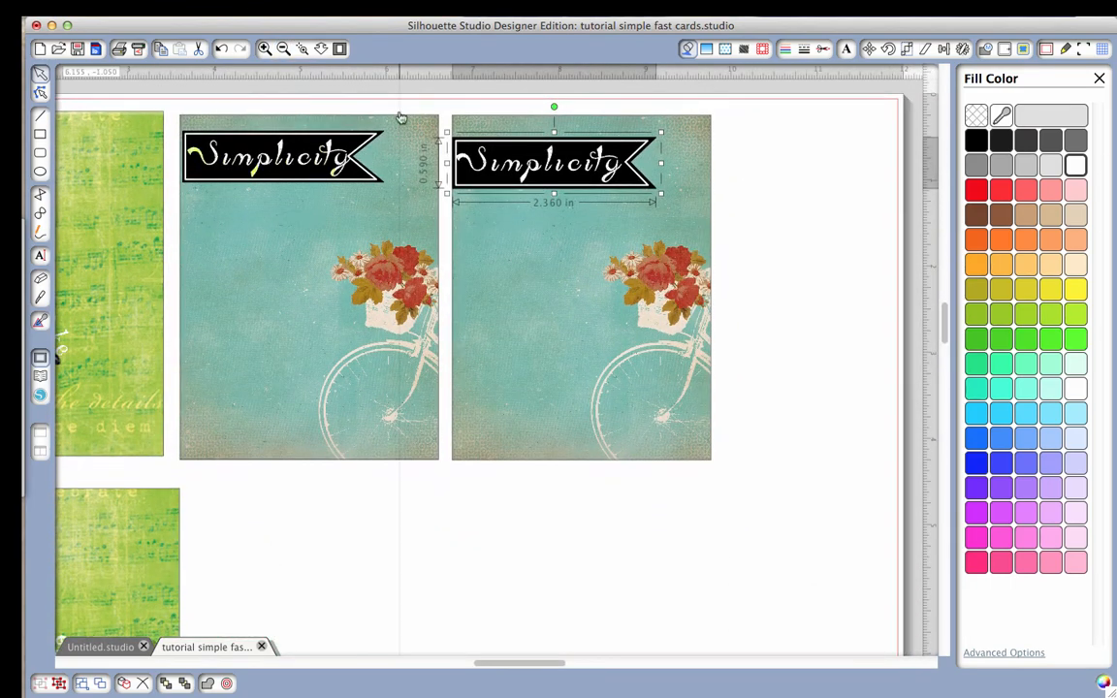
scroll(272, 322, left, 5)
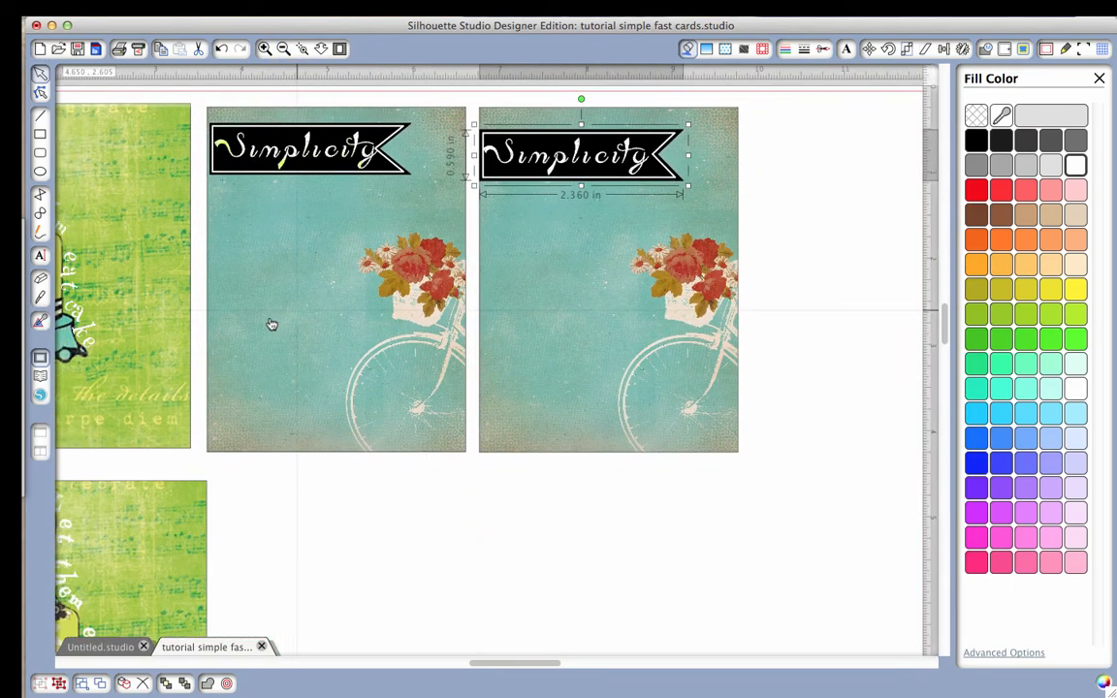
scroll(272, 323, left, 2)
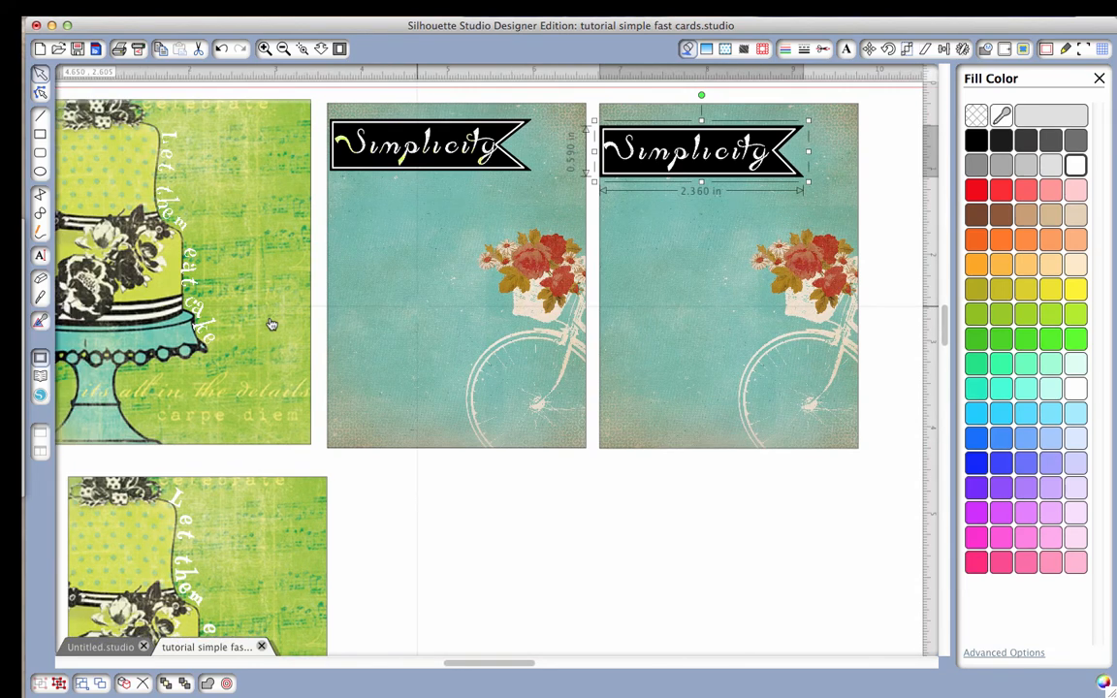
scroll(271, 323, left, 3)
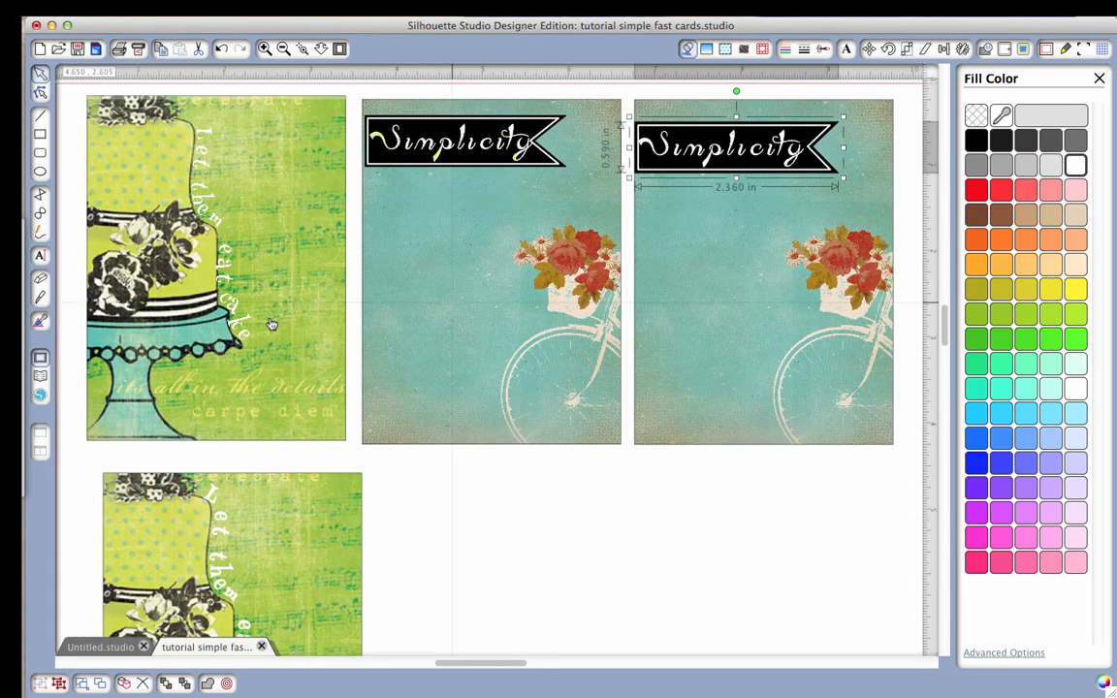
scroll(271, 324, down, 1)
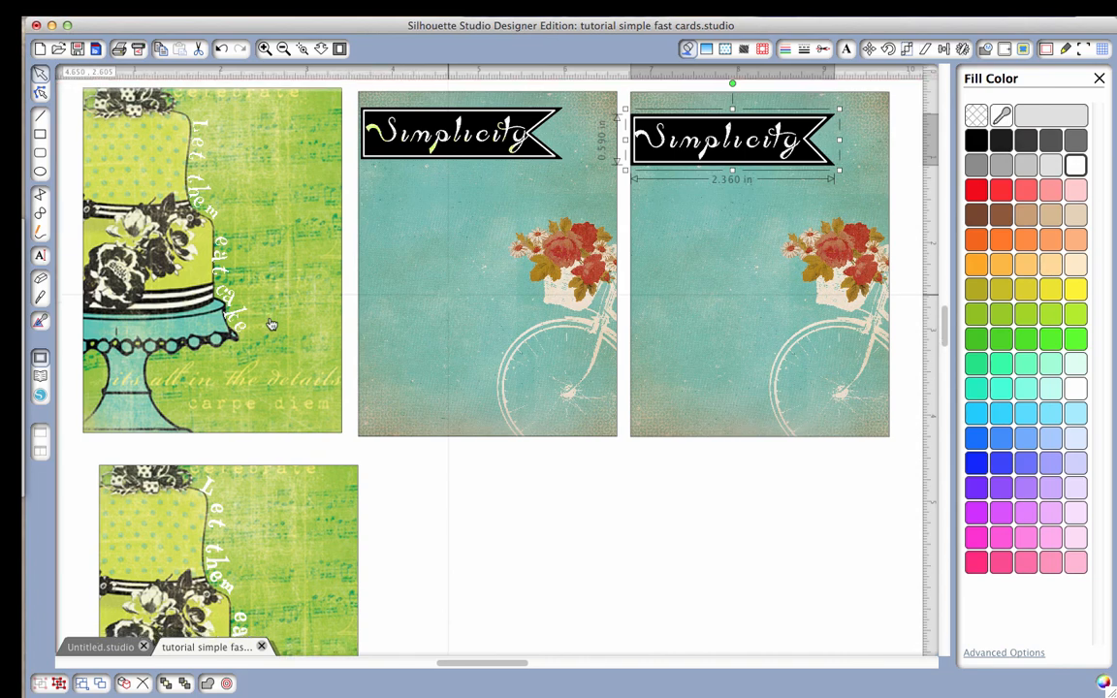
scroll(272, 324, up, 1)
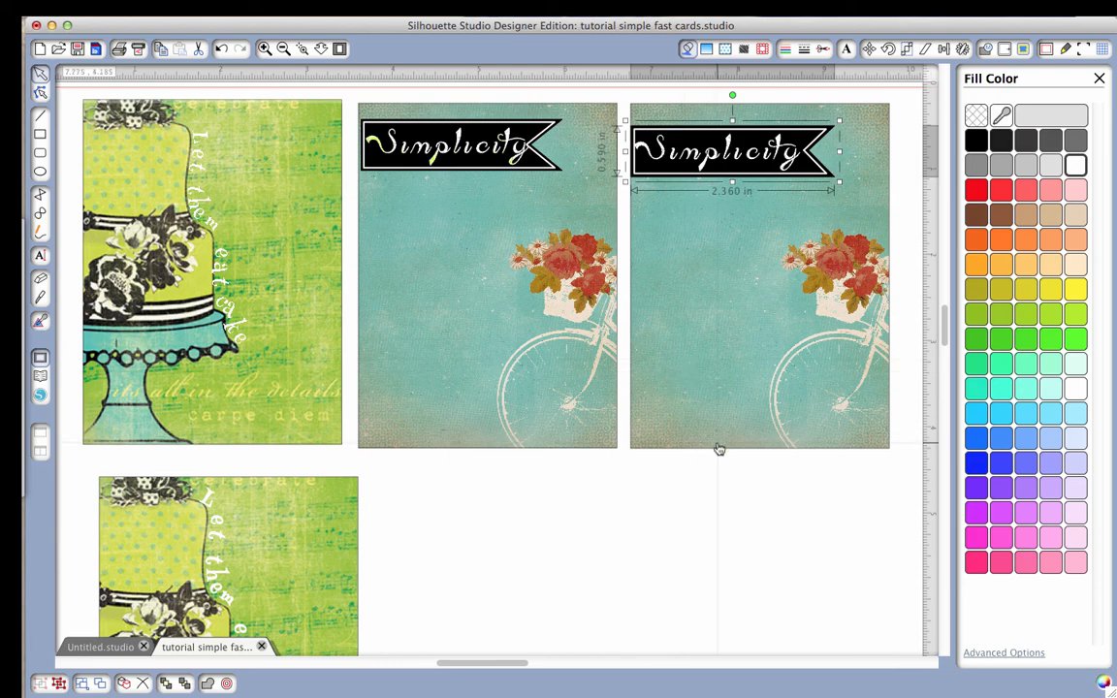
- Try to move the right bicycle card's background down without its banner, and undo the move
click(648, 401)
right_click(779, 385)
click(725, 283)
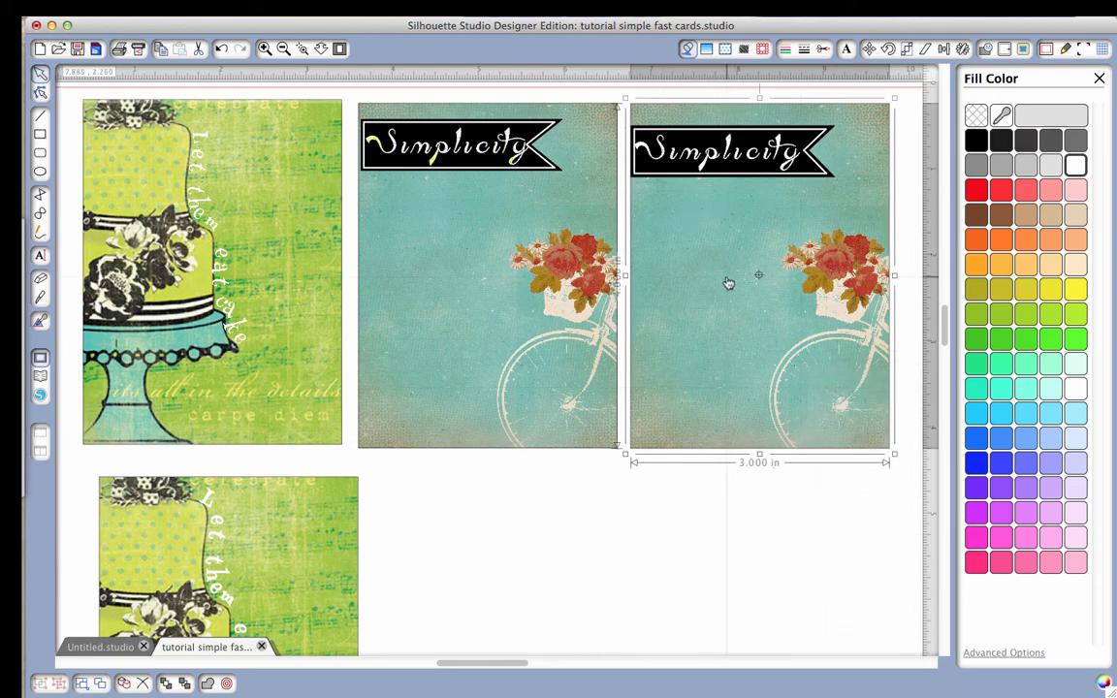
drag(727, 275, 732, 367)
key(super+z)
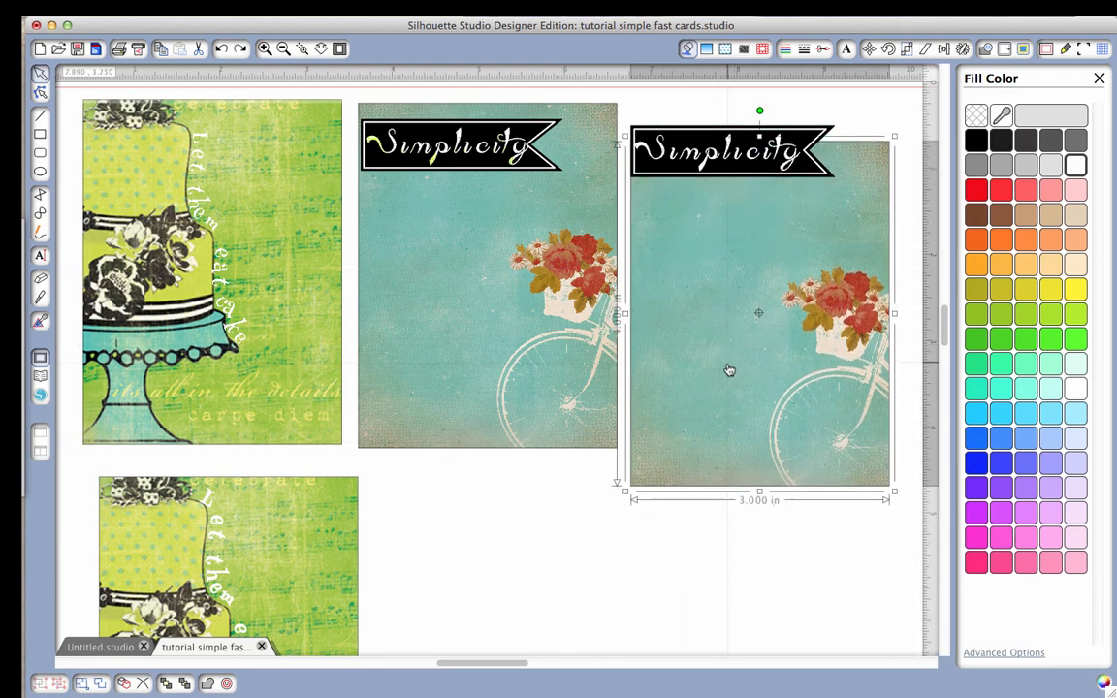
- Group the right bicycle card's background, banner and "Simplicity" text into one object
scroll(824, 192, up, 2)
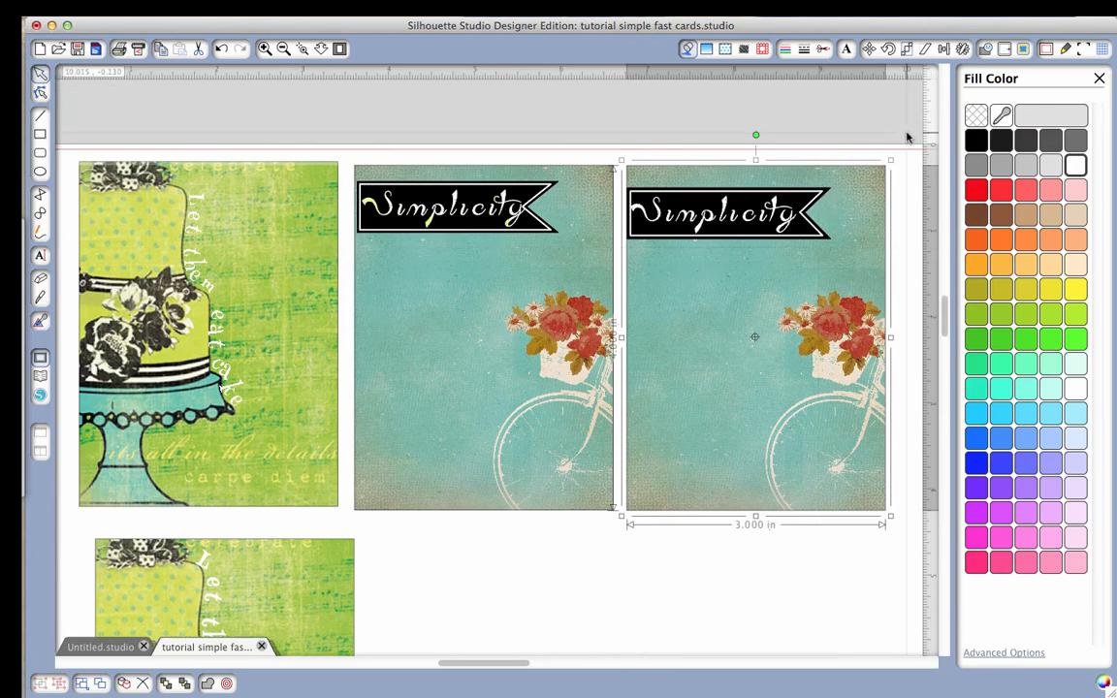
click(718, 310)
right_click(718, 309)
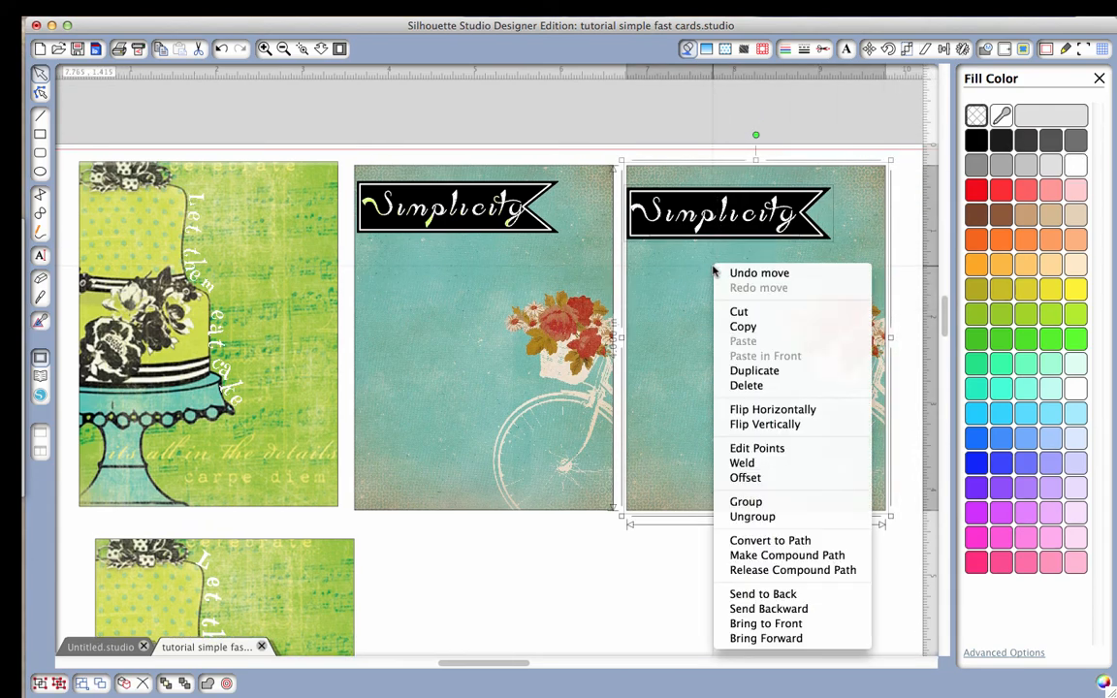
click(744, 502)
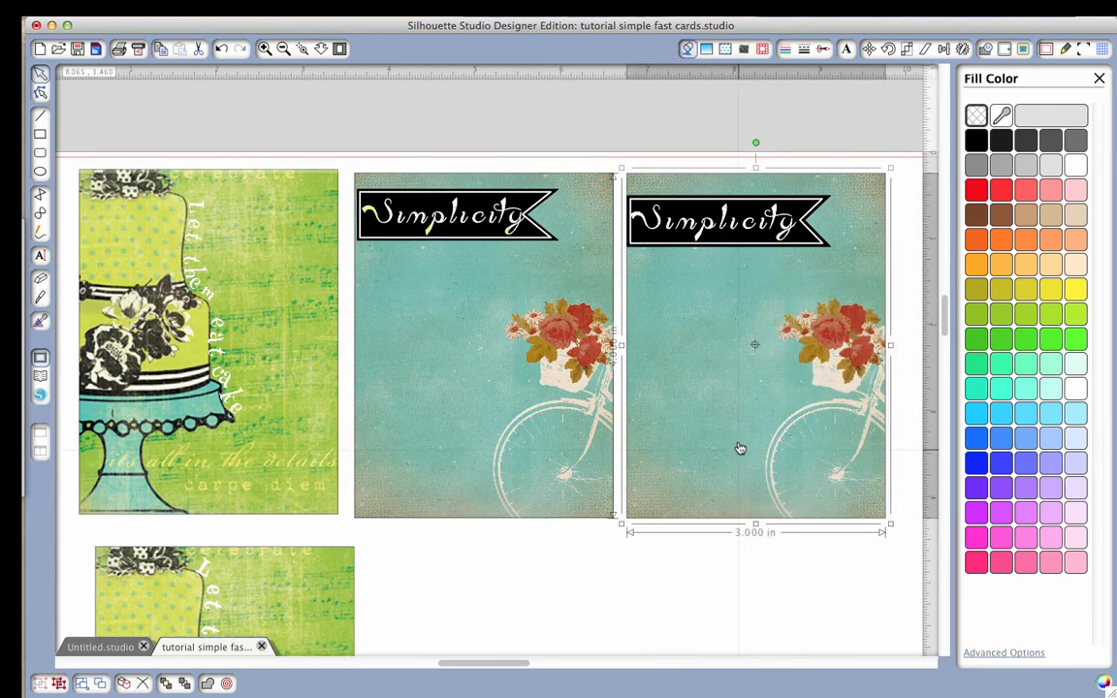
- Move the grouped bicycle card below the original bicycle card, beside the lower cake card
scroll(738, 450, down, 3)
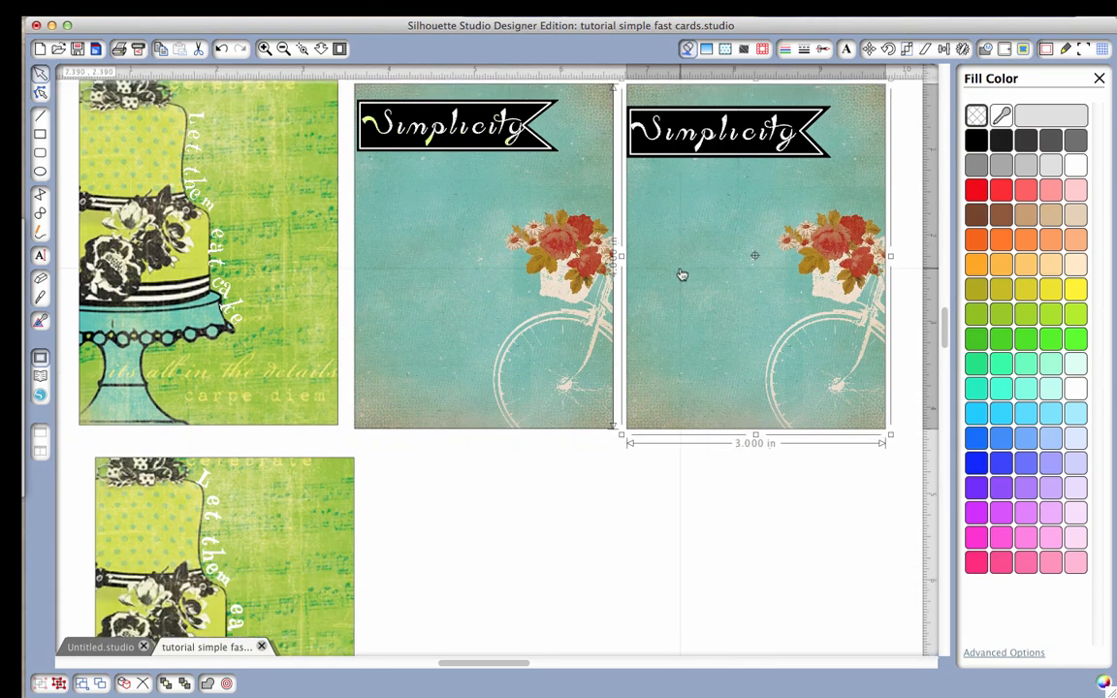
click(284, 48)
drag(621, 291, 474, 515)
scroll(692, 480, down, 3)
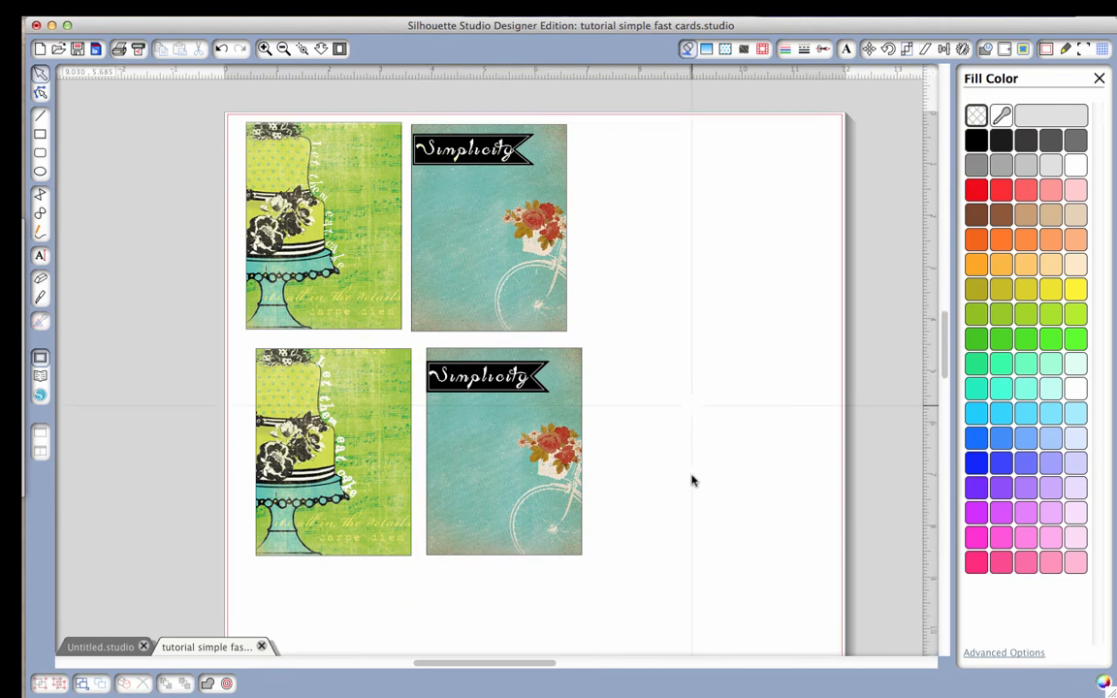